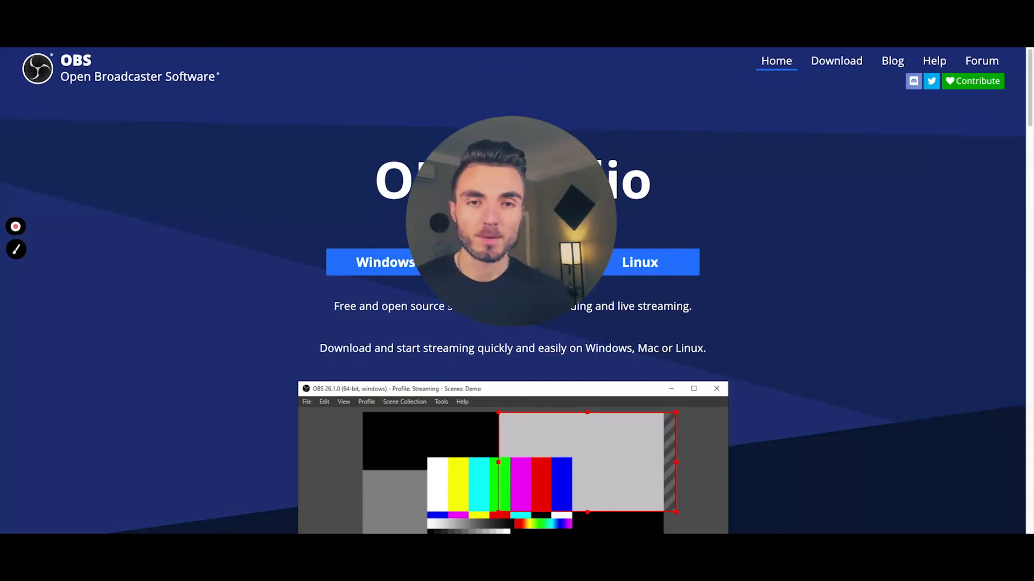
mouse_move(496, 336)
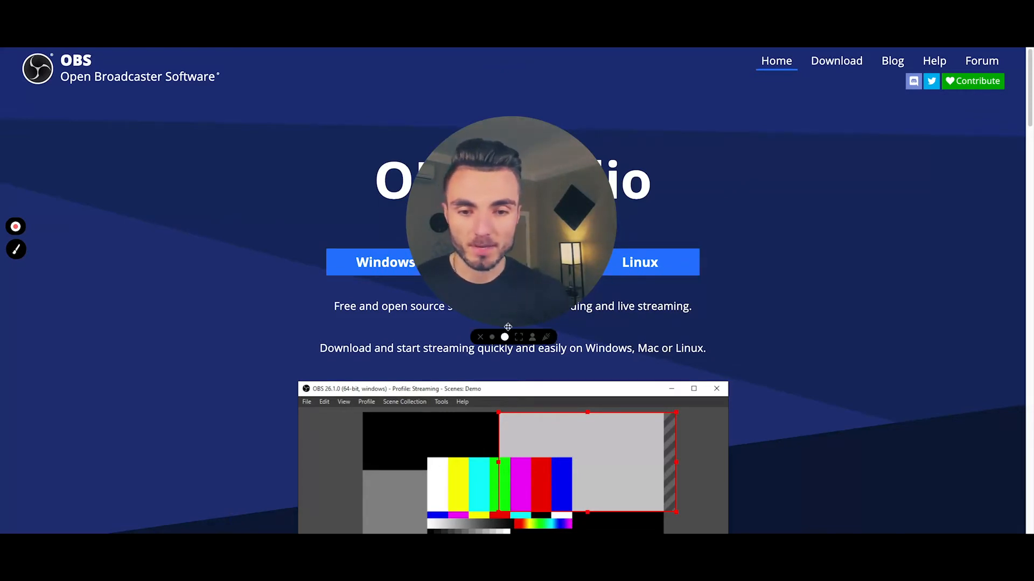
left_click(495, 337)
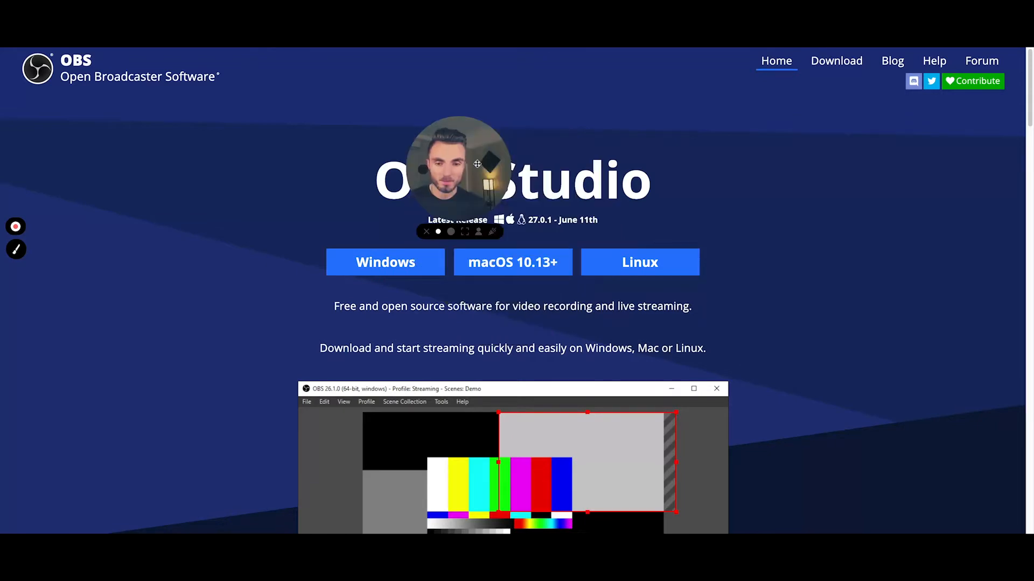
left_click_drag(462, 166, 876, 174)
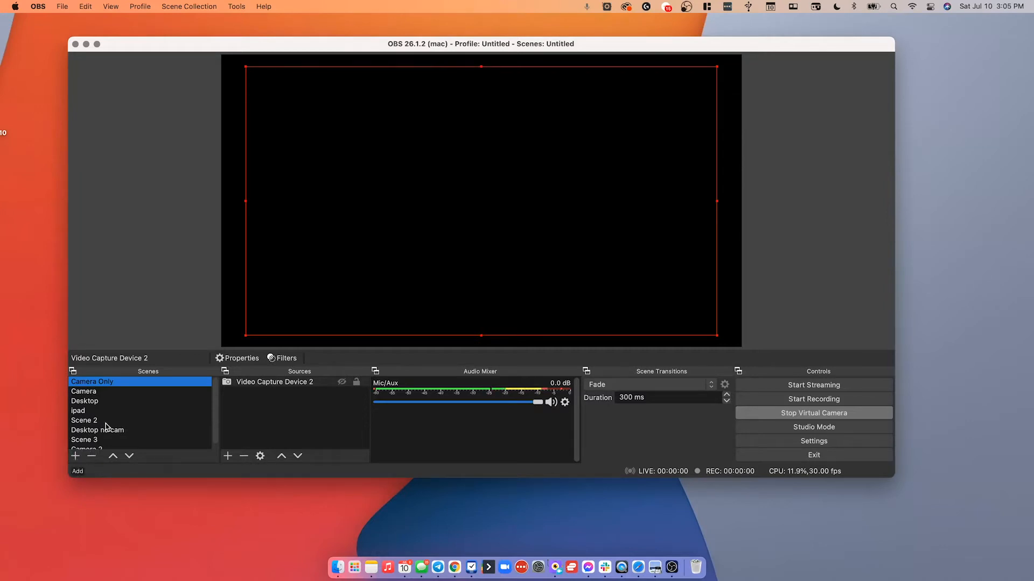
Add a new scene named Camera Only 2.
left_click(91, 393)
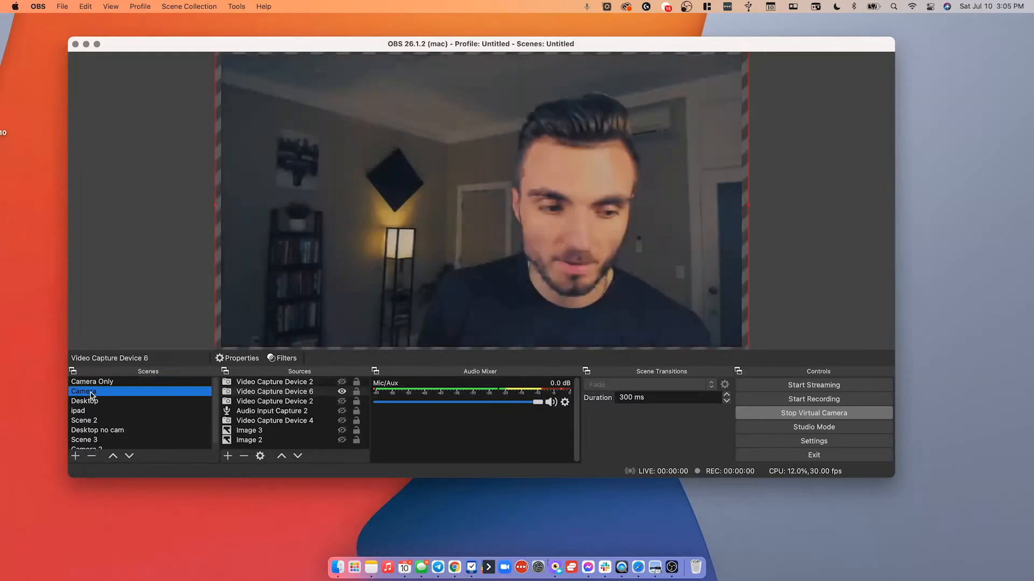
left_click(92, 383)
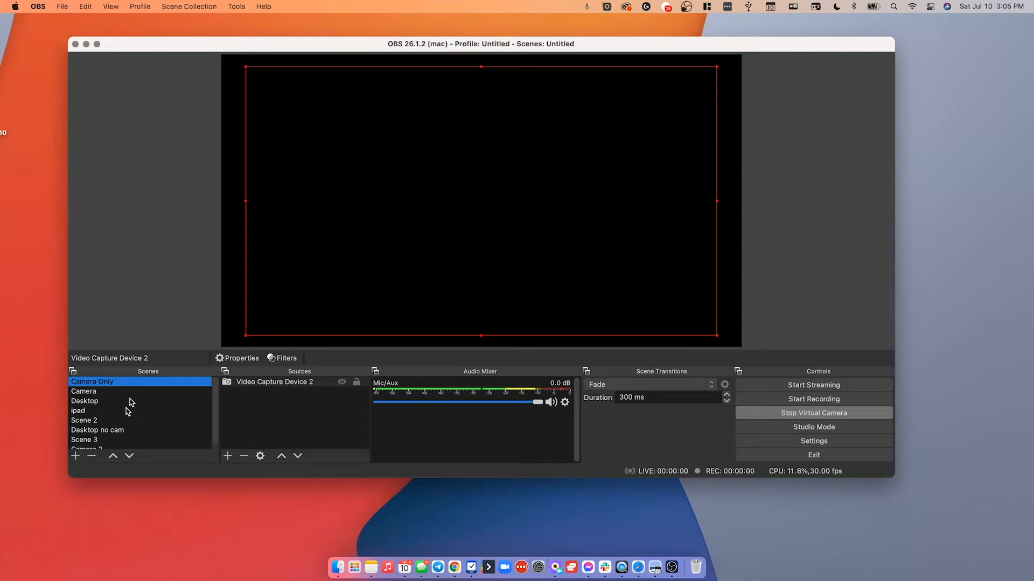
left_click(76, 456)
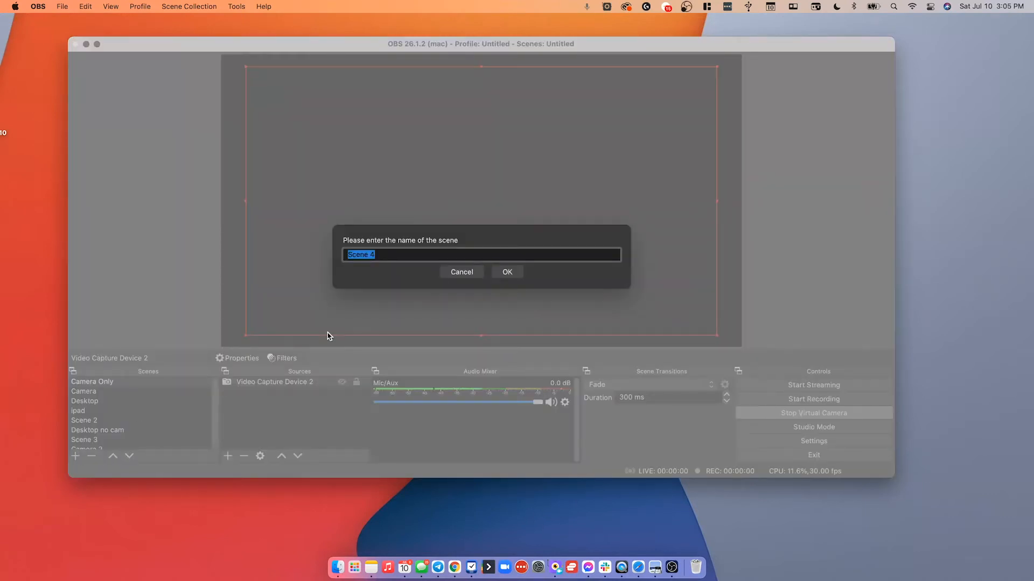
type("Camera")
key("Return")
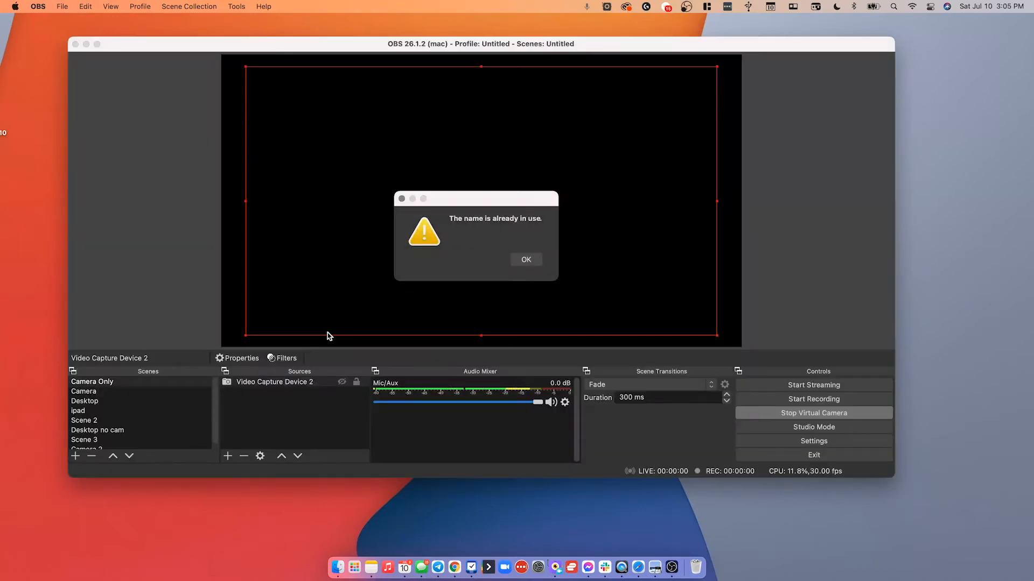
left_click(518, 260)
type("Camera Only 2")
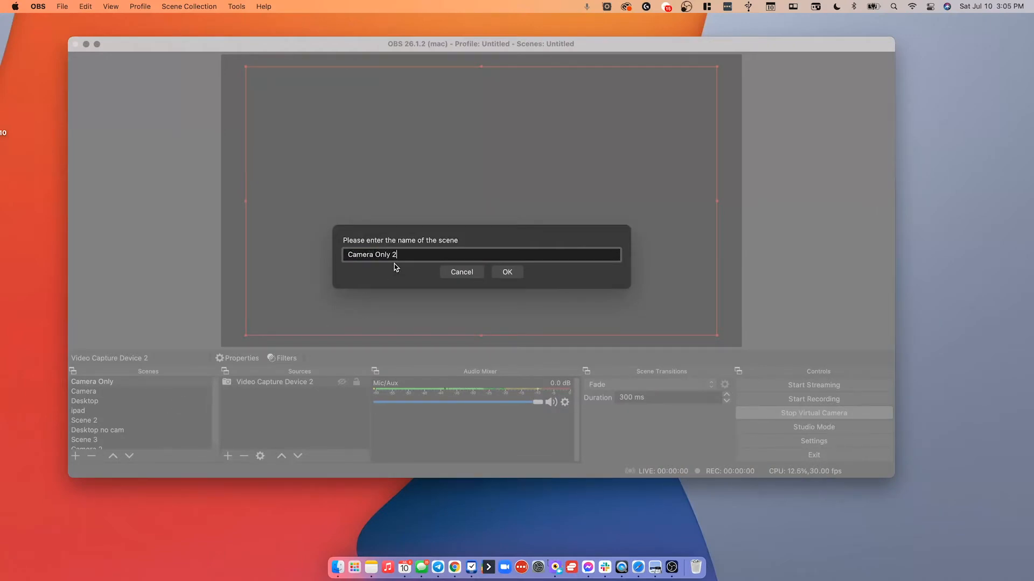
key("Return")
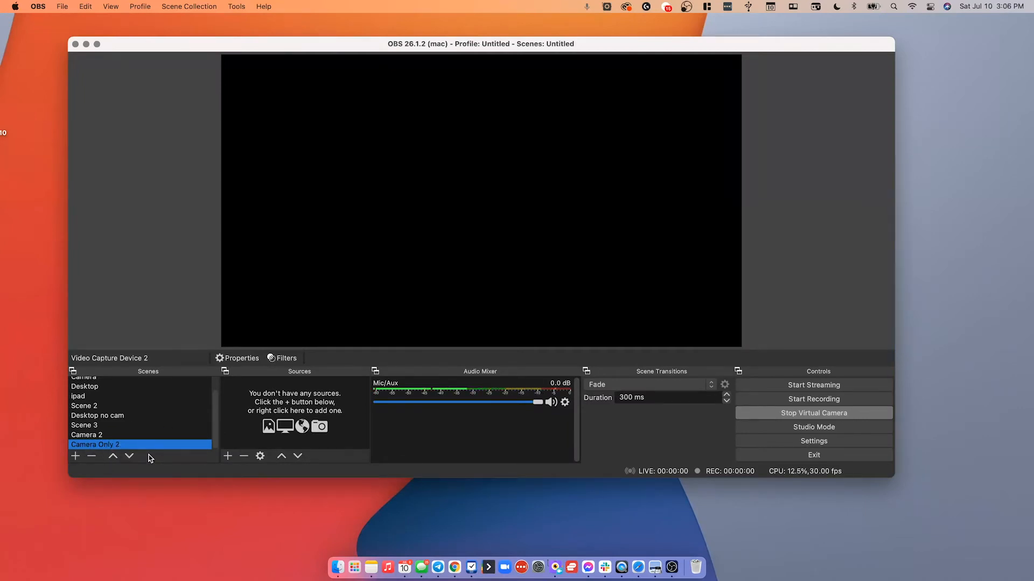
Add a new Video Capture Device source to the scene, named Webcam.
left_click(229, 456)
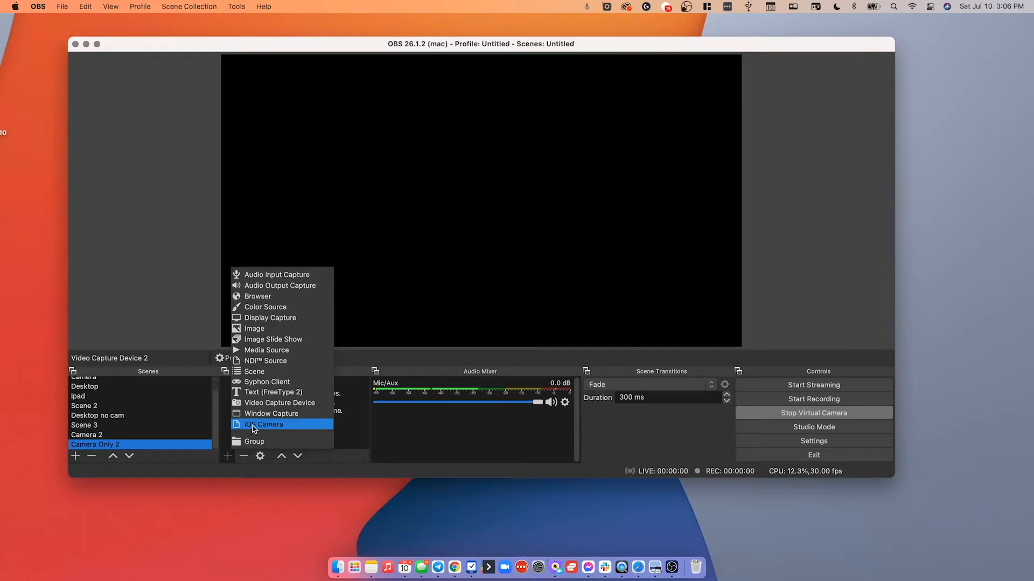
left_click(266, 404)
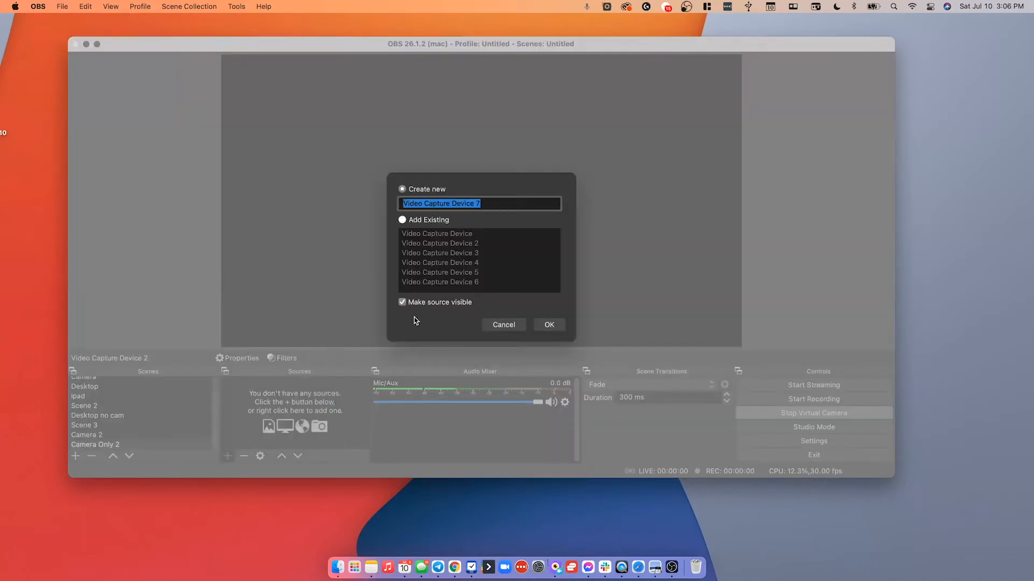
type("Webcam")
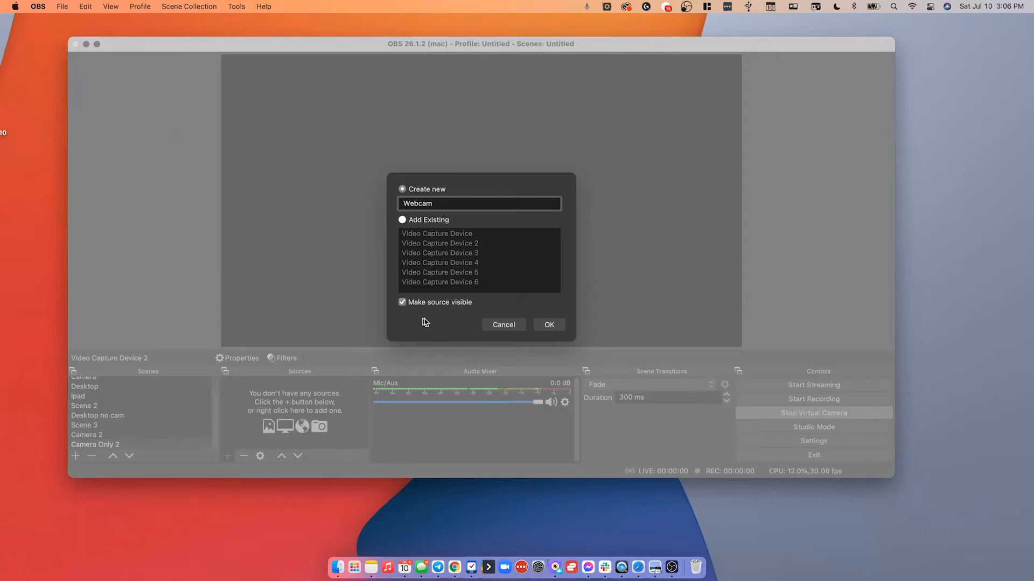
left_click(549, 326)
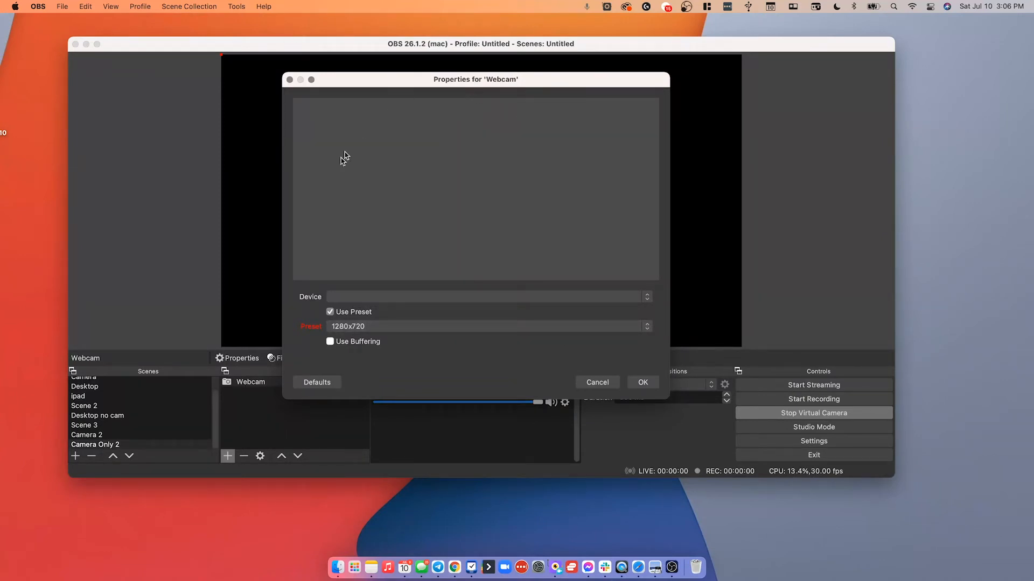
Set the Webcam source's device to Logitech BRIO.
left_click(412, 297)
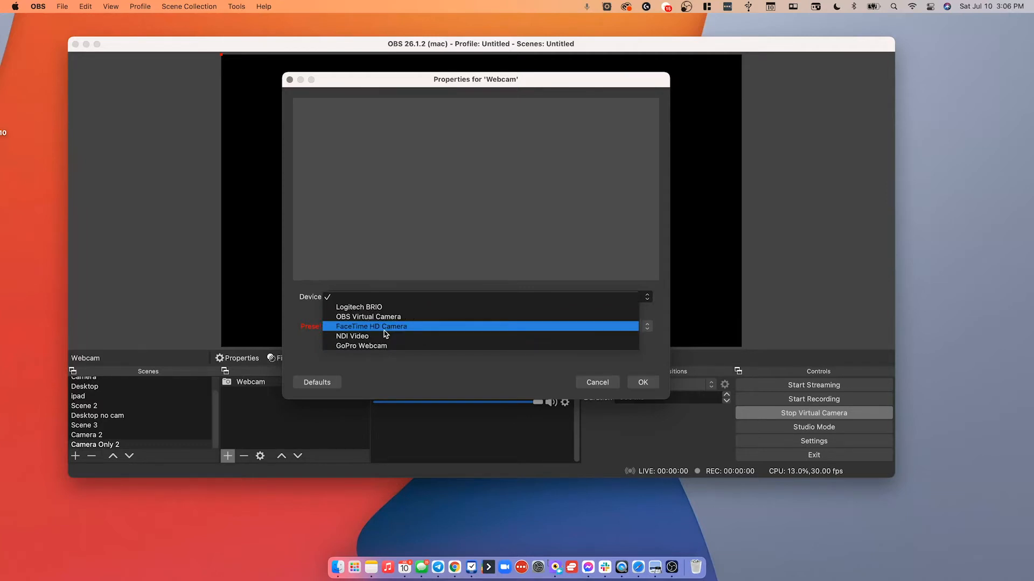
left_click(308, 311)
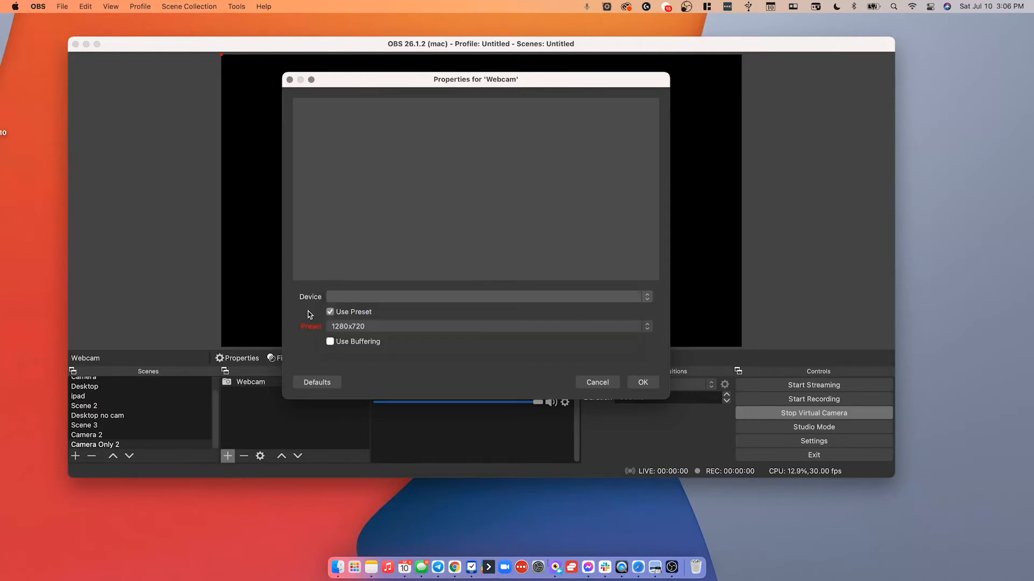
left_click(370, 297)
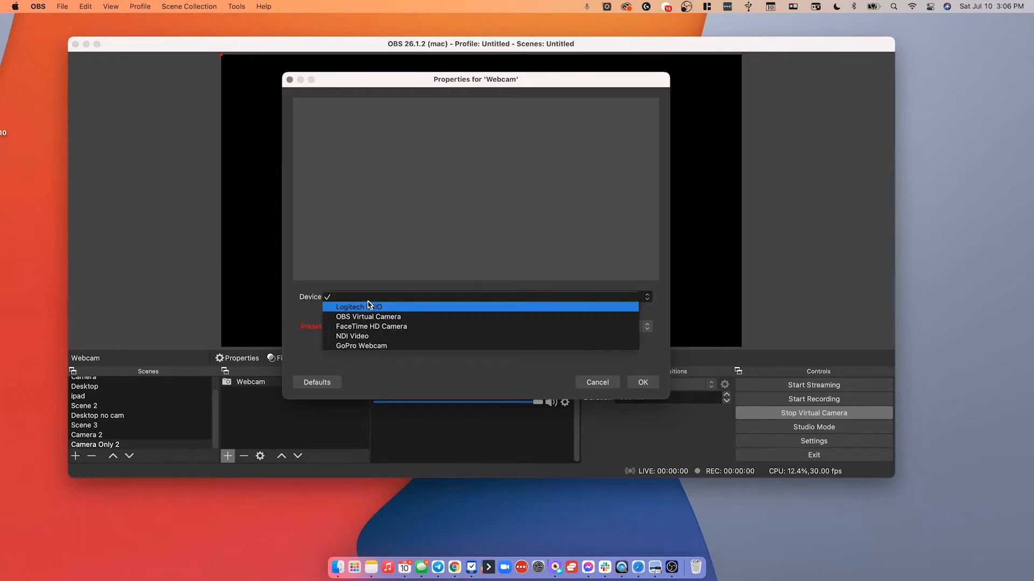
left_click(369, 306)
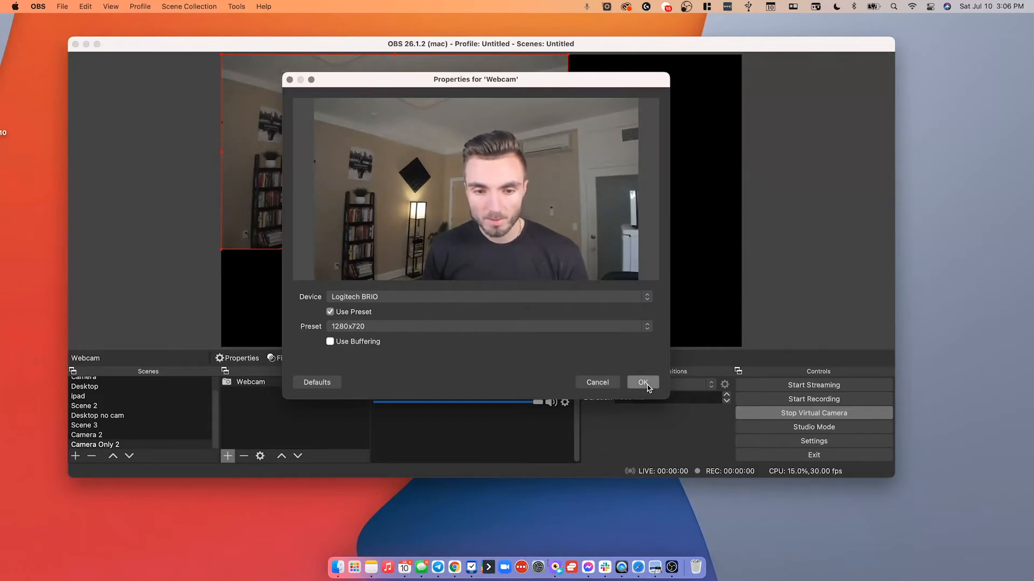
Review the preset and resolution options, keep the 1280x720 preset with Use Preset on, and confirm the webcam properties.
left_click(424, 326)
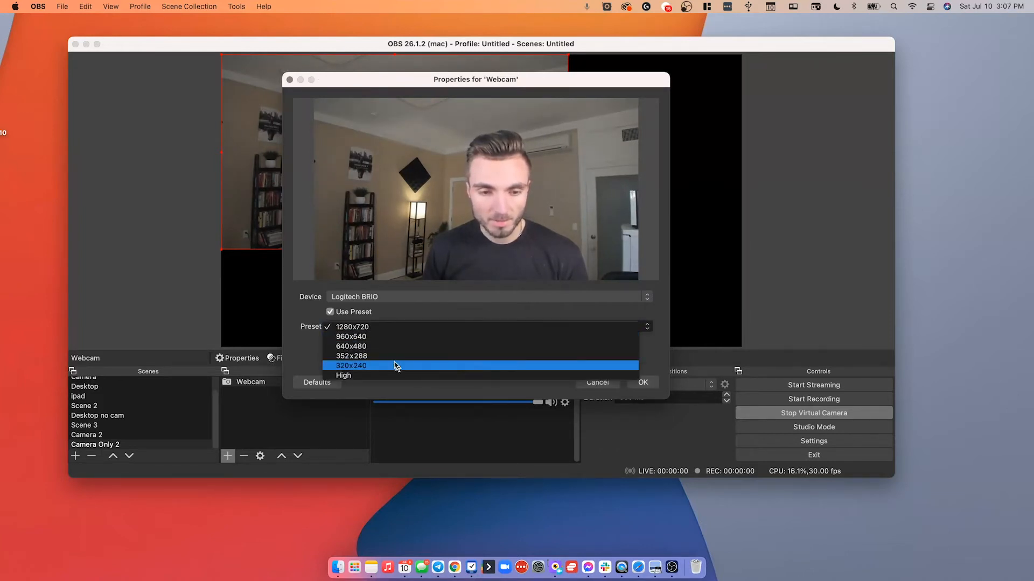
left_click(392, 329)
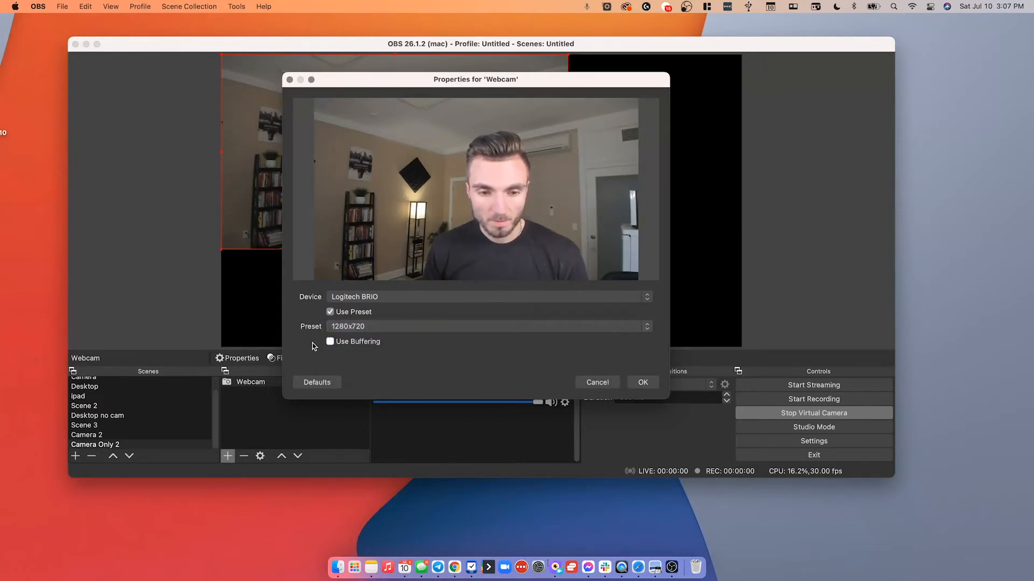
left_click(332, 314)
left_click(355, 326)
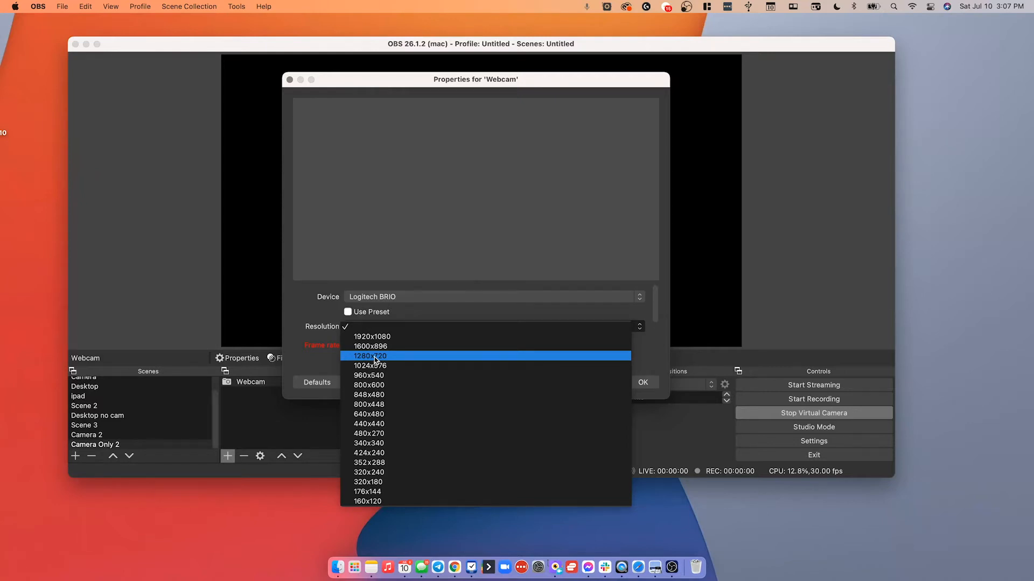
left_click(374, 357)
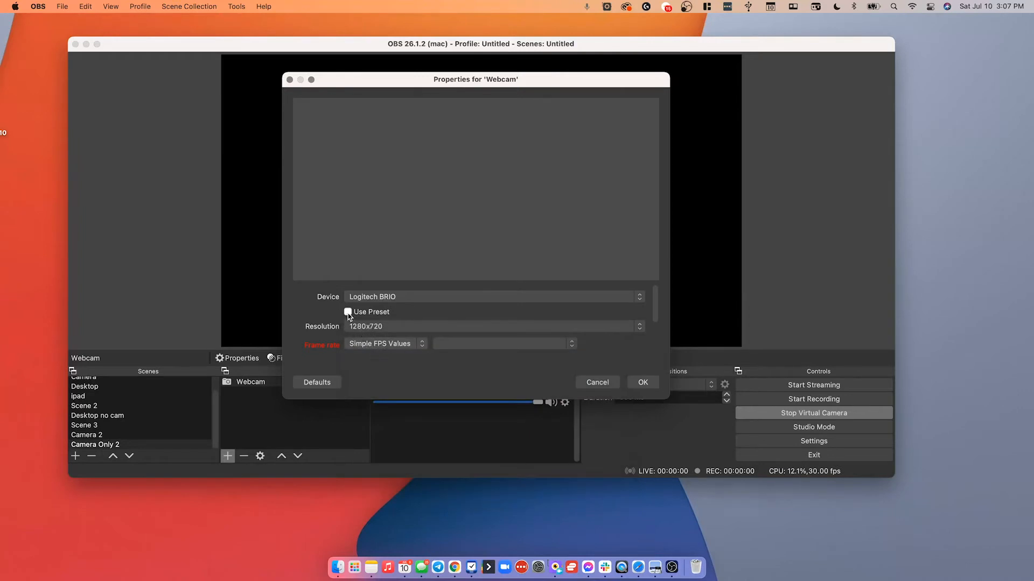
left_click(347, 313)
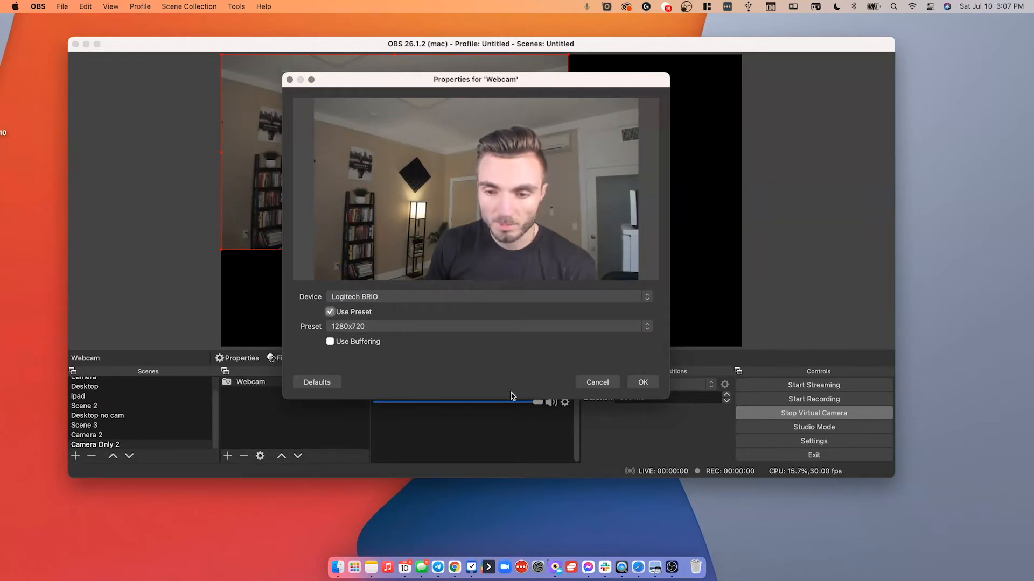
left_click(641, 382)
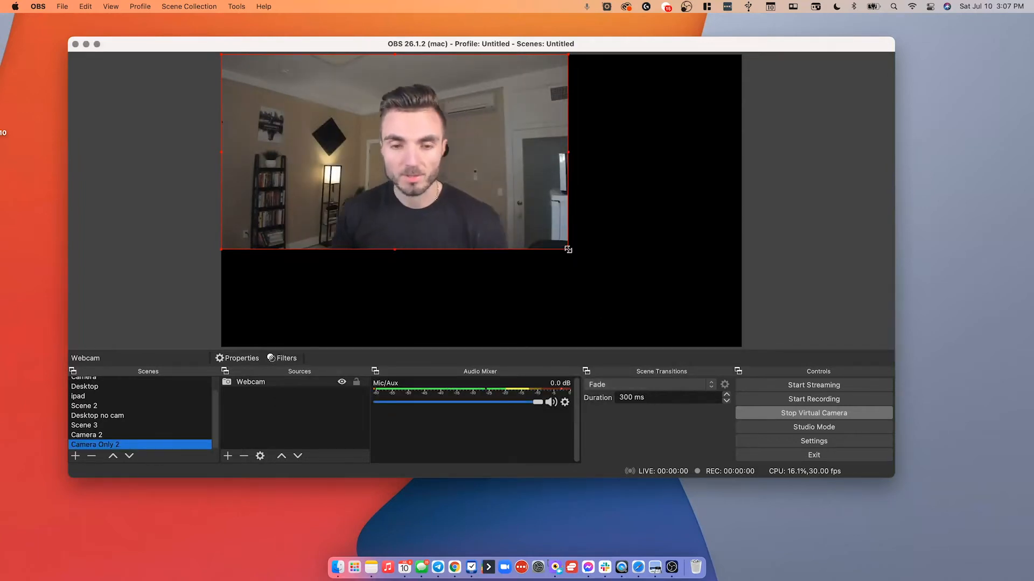
Resize the webcam source to fill the whole canvas.
left_click_drag(569, 249, 736, 347)
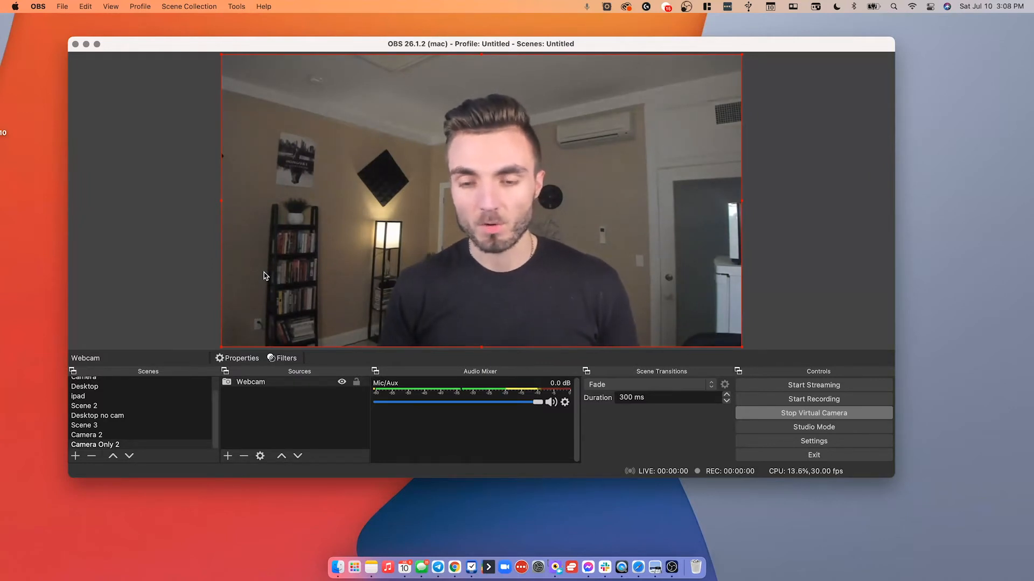
left_click(283, 403)
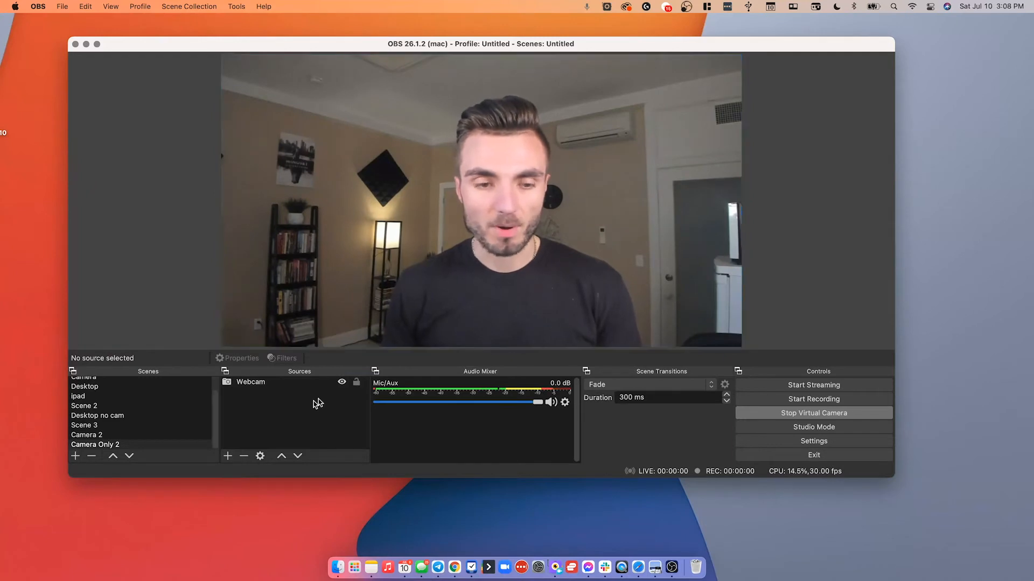
Open the filters for the Webcam source.
left_click(296, 382)
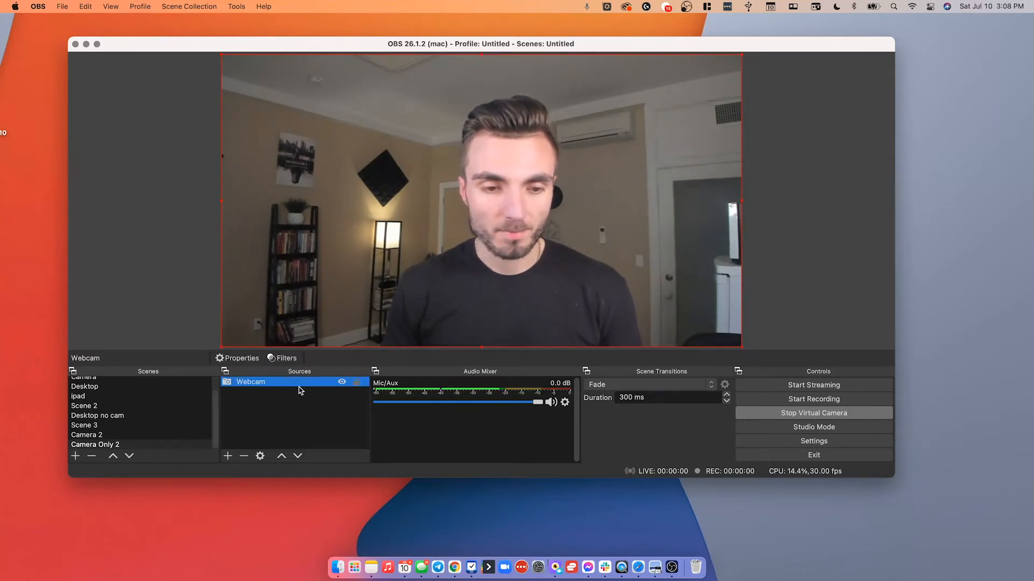
right_click(299, 384)
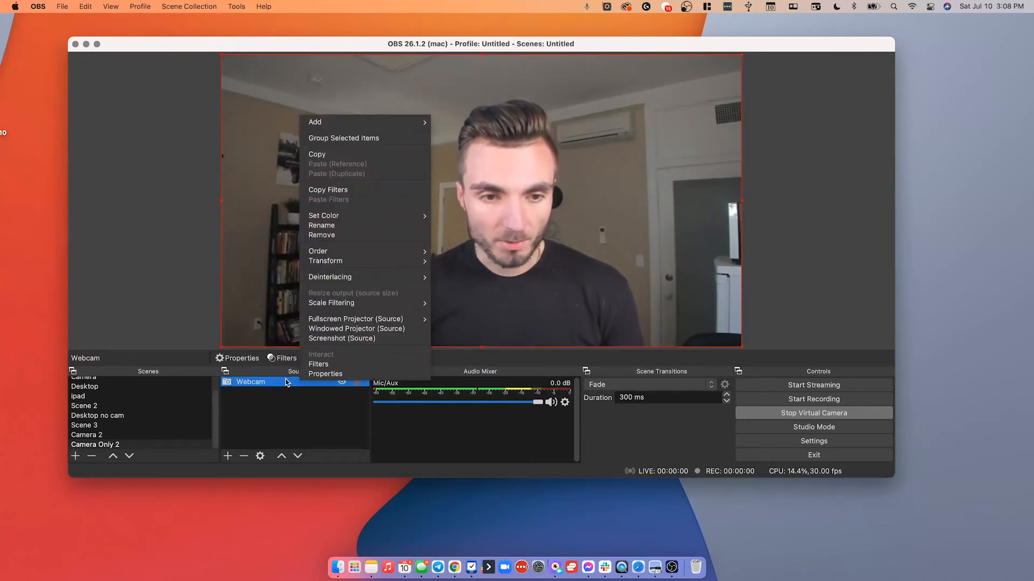
left_click(287, 383)
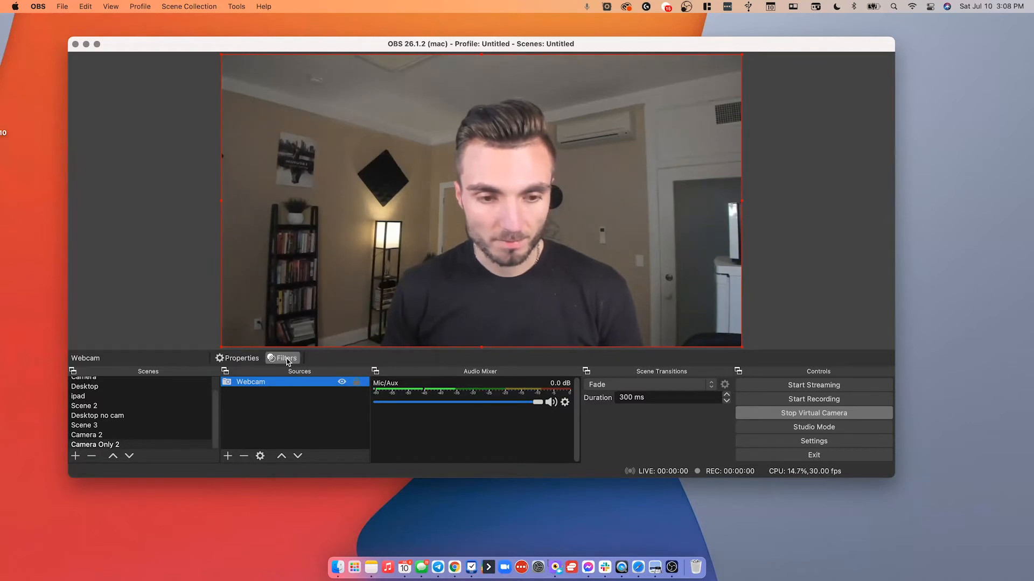
left_click(287, 358)
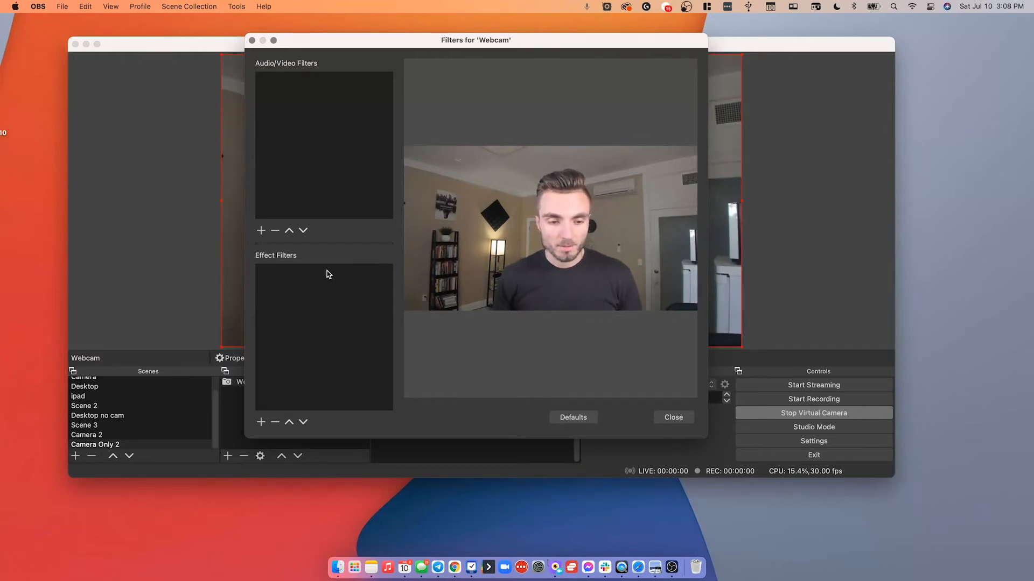
Add a Color Correction effect filter with its default name.
left_click(262, 422)
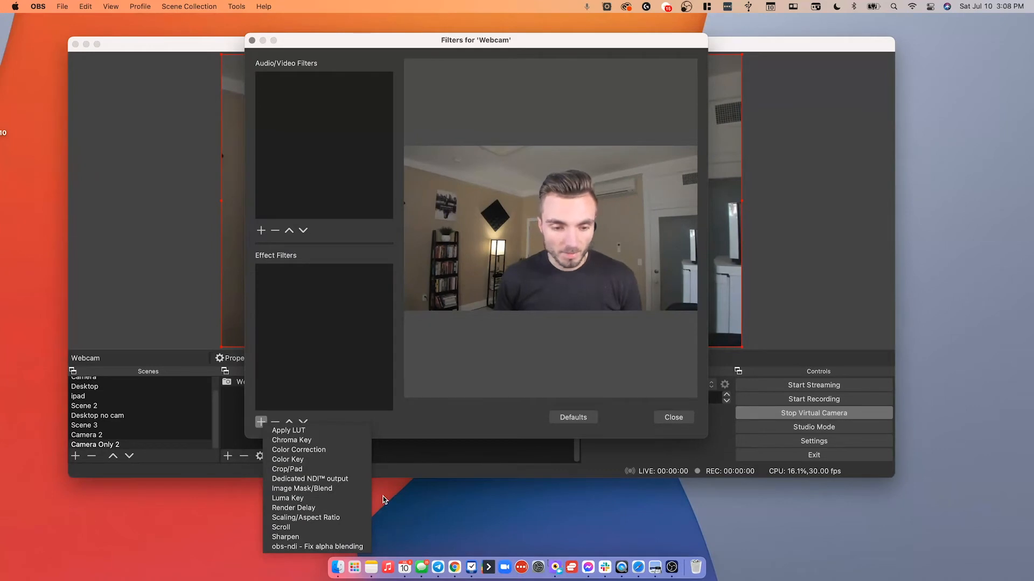
left_click(328, 449)
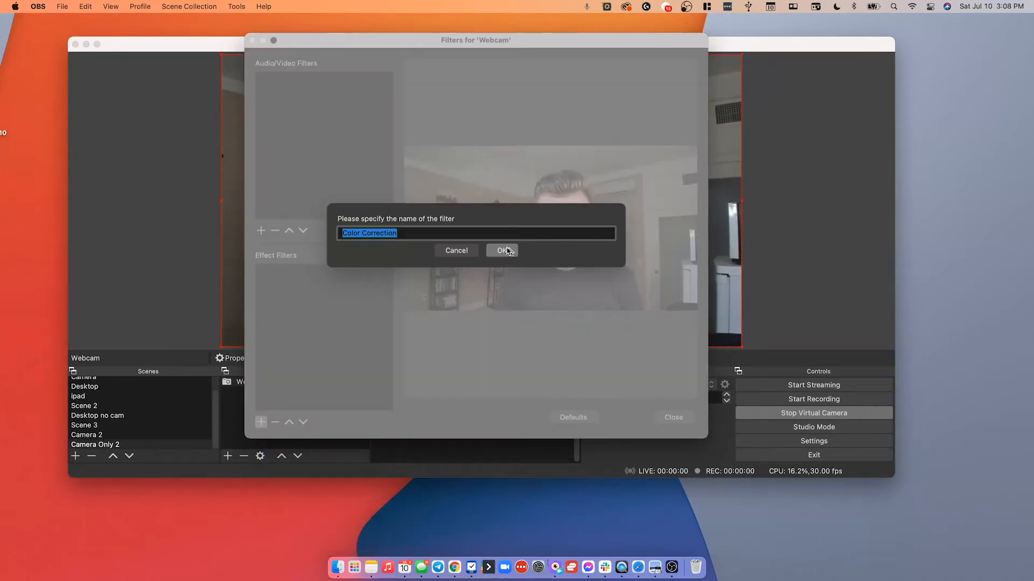
left_click(508, 251)
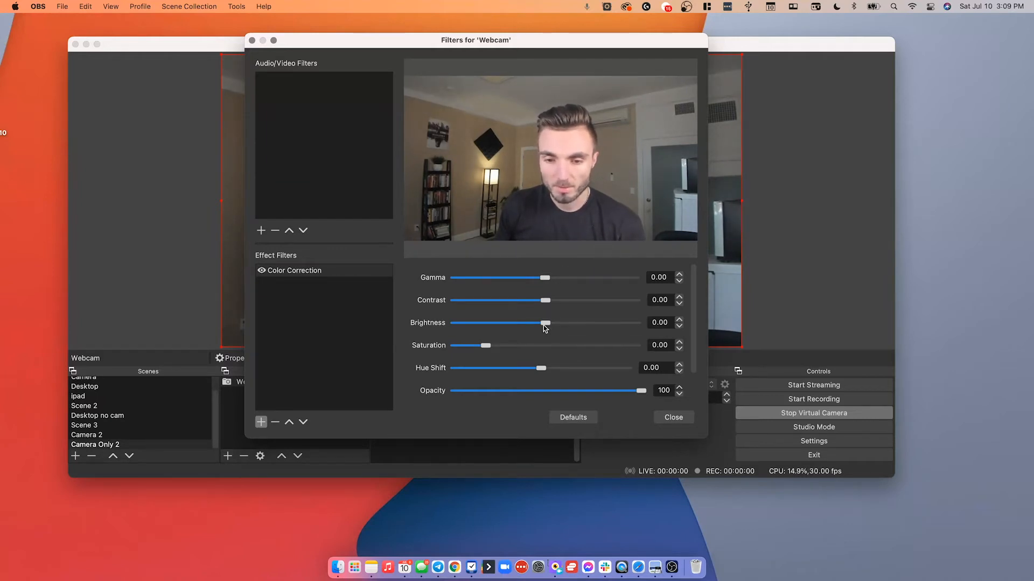
Set the Color Correction brightness to -0.09, gamma to -0.05 and contrast to -0.07.
left_click_drag(547, 327, 536, 327)
mouse_move(532, 327)
left_mouse_down()
mouse_move(575, 325)
mouse_move(532, 328)
left_mouse_up()
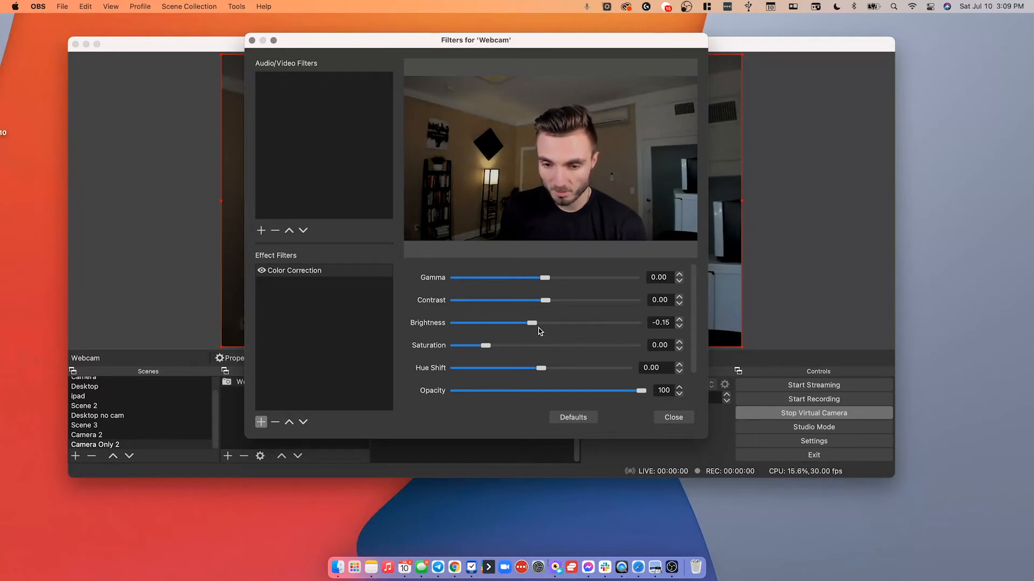
left_click_drag(534, 323, 536, 324)
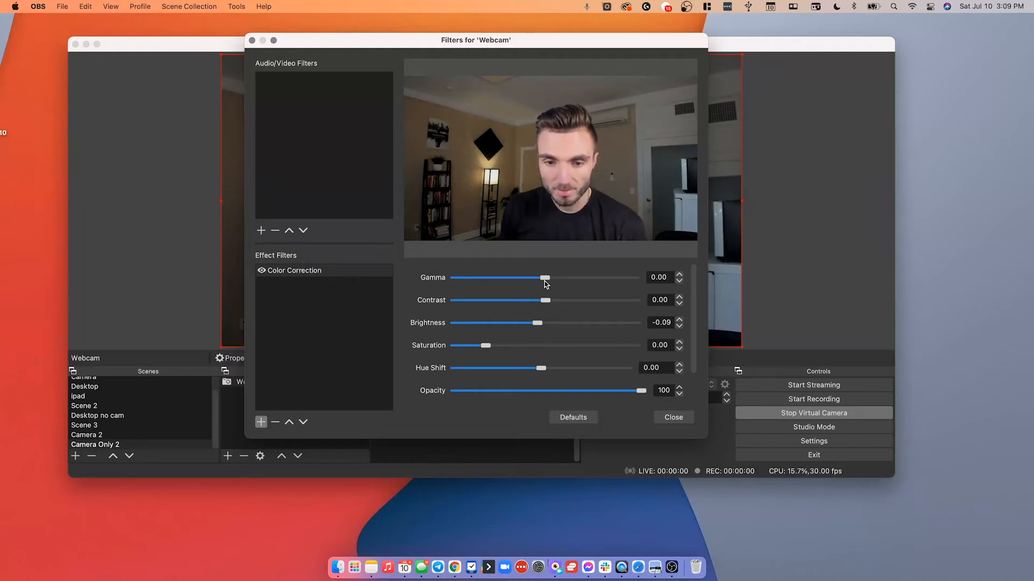
left_click_drag(544, 279, 545, 303)
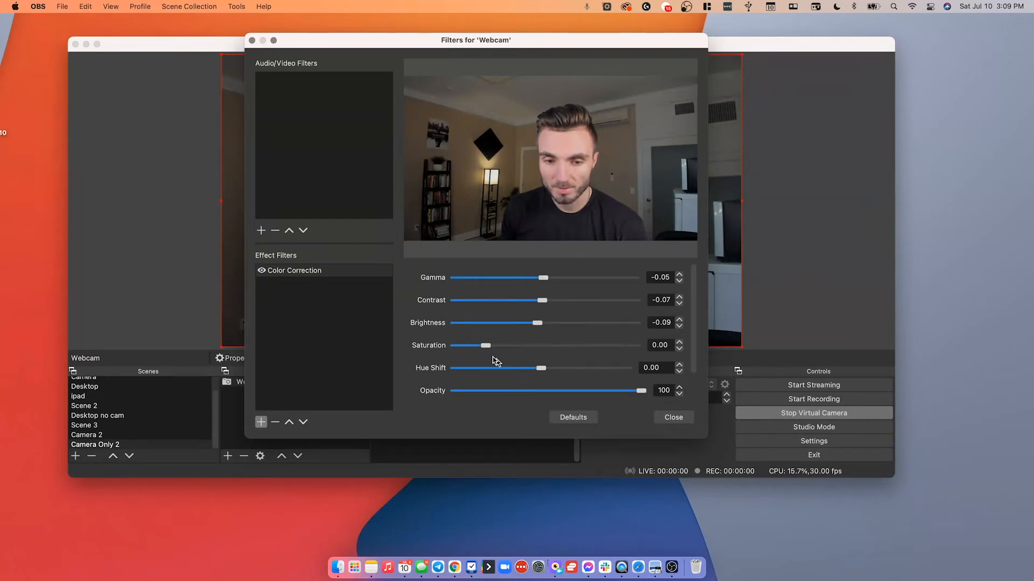
Set the Color Correction saturation to 0.63 and hue shift to -4.53, then close the filters window.
mouse_move(490, 348)
left_mouse_down()
mouse_move(512, 348)
mouse_move(478, 349)
left_mouse_up()
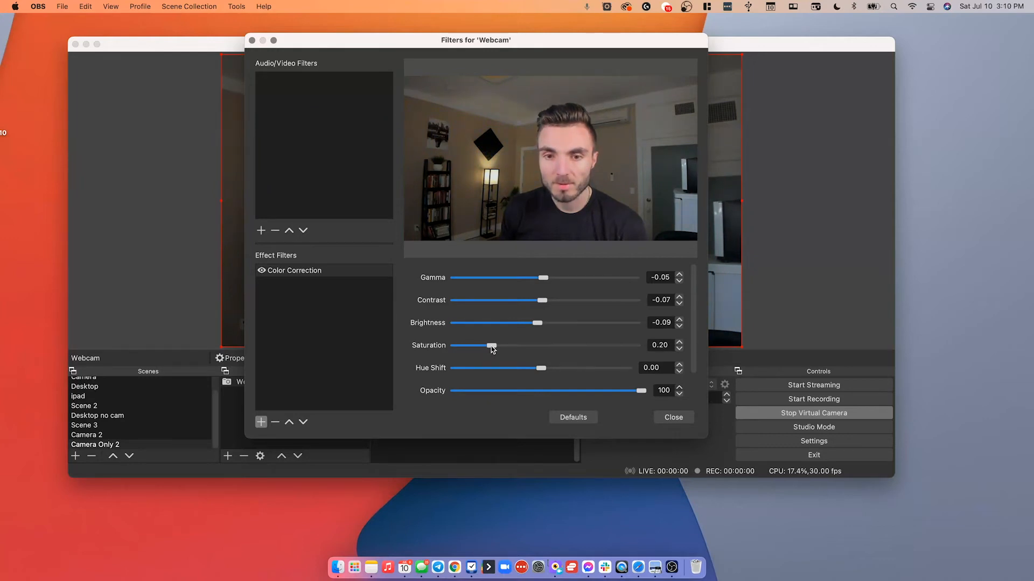
mouse_move(502, 348)
left_mouse_down()
mouse_move(521, 347)
mouse_move(504, 347)
left_mouse_up()
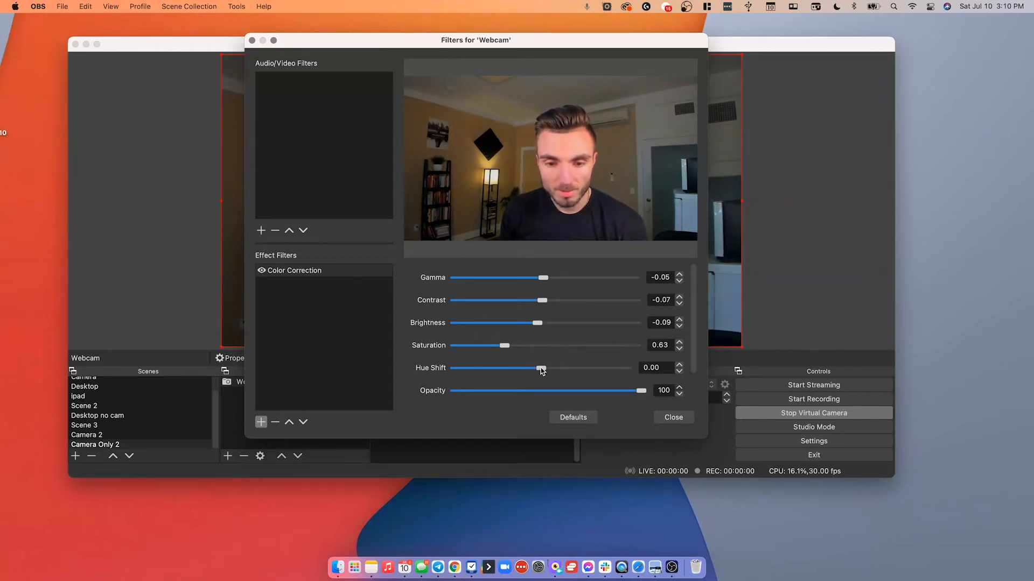
left_click_drag(540, 368, 531, 368)
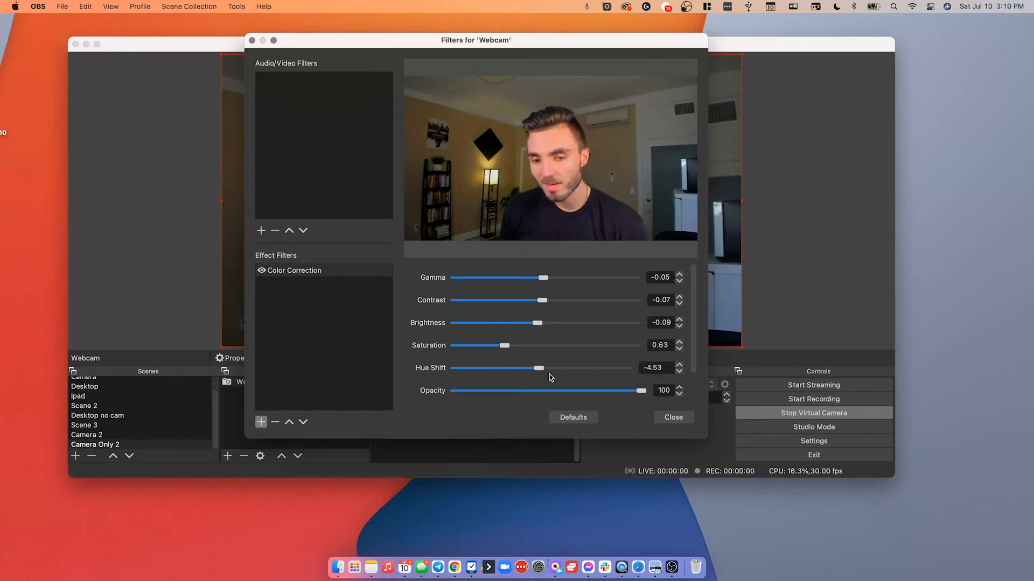
left_click(672, 417)
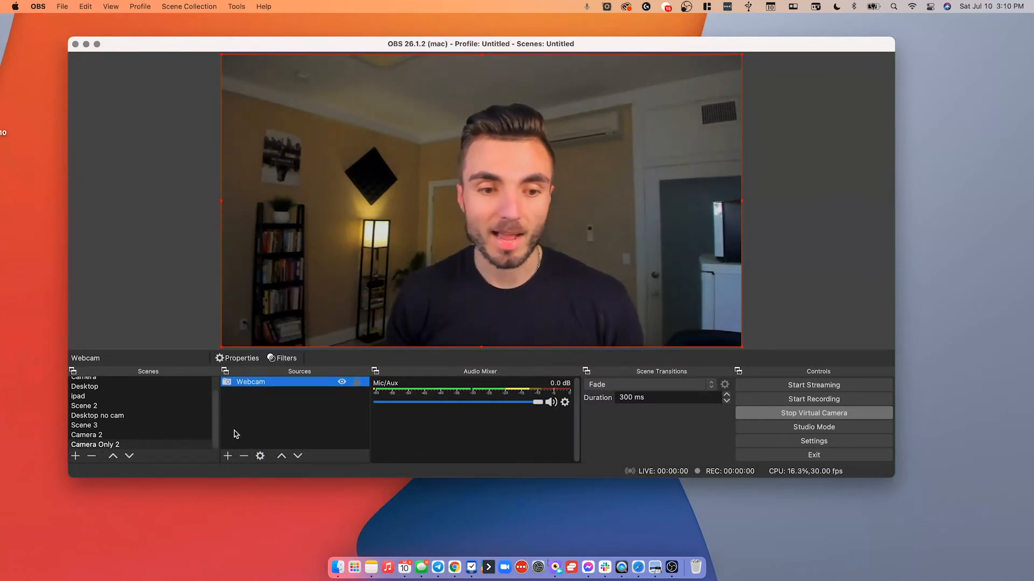
Briefly view the Camera scene, then return to the Camera Only 2 scene.
scroll(153, 405, "up", 2)
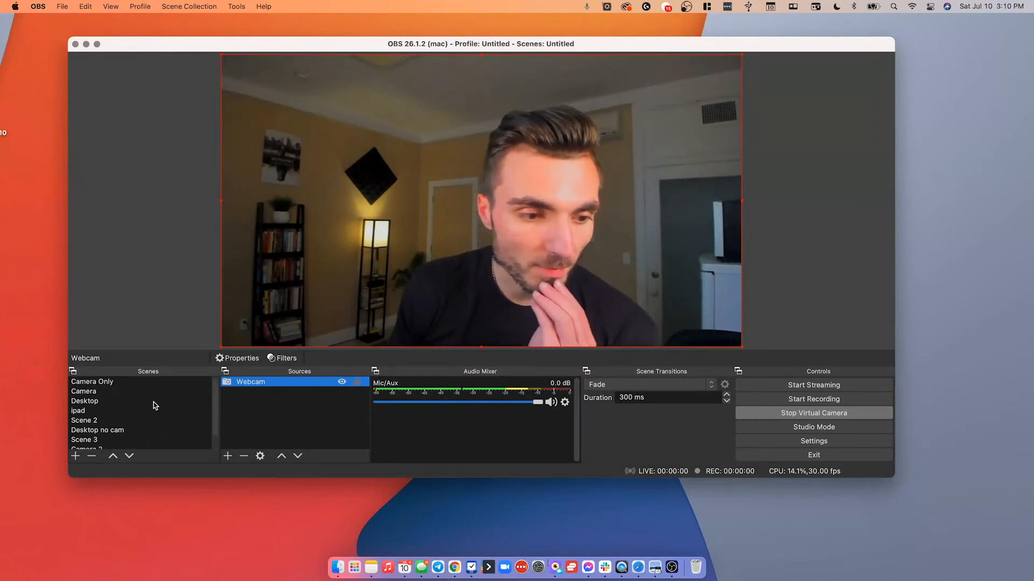
left_click(103, 392)
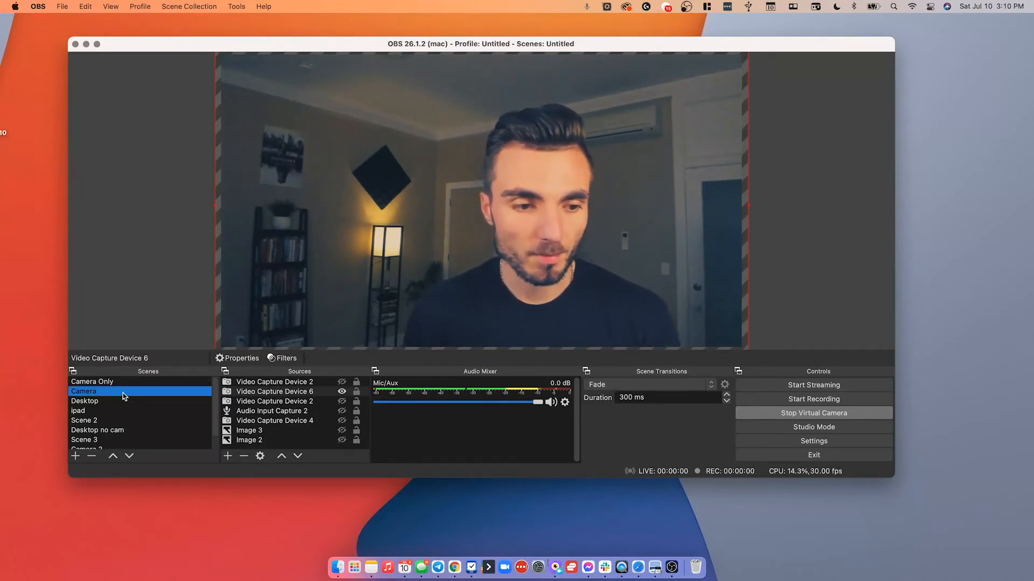
scroll(123, 393, "down", 2)
left_click(127, 445)
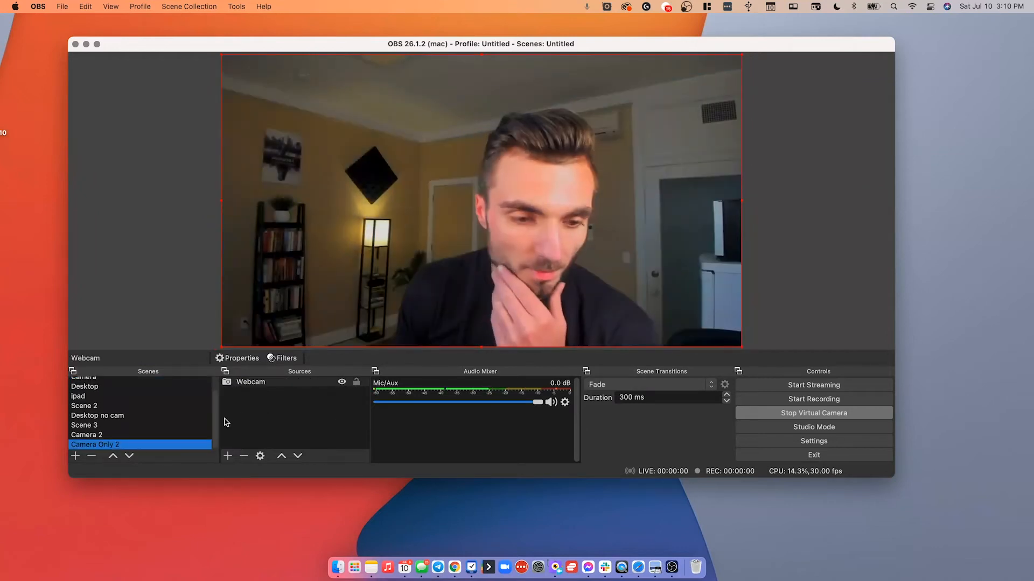
Add a Window Capture source with its default name and cancel its properties.
left_click(226, 456)
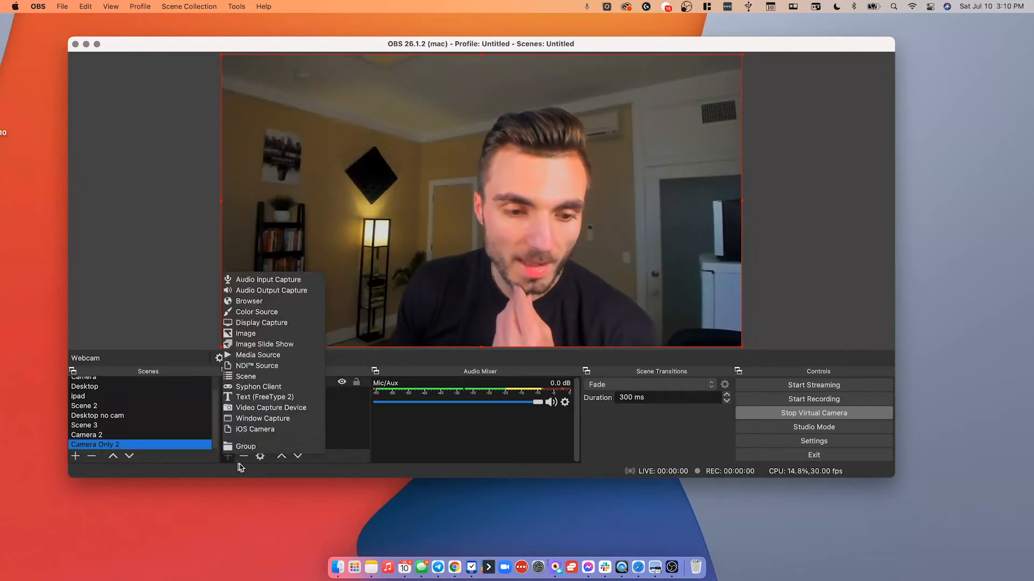
left_click(322, 420)
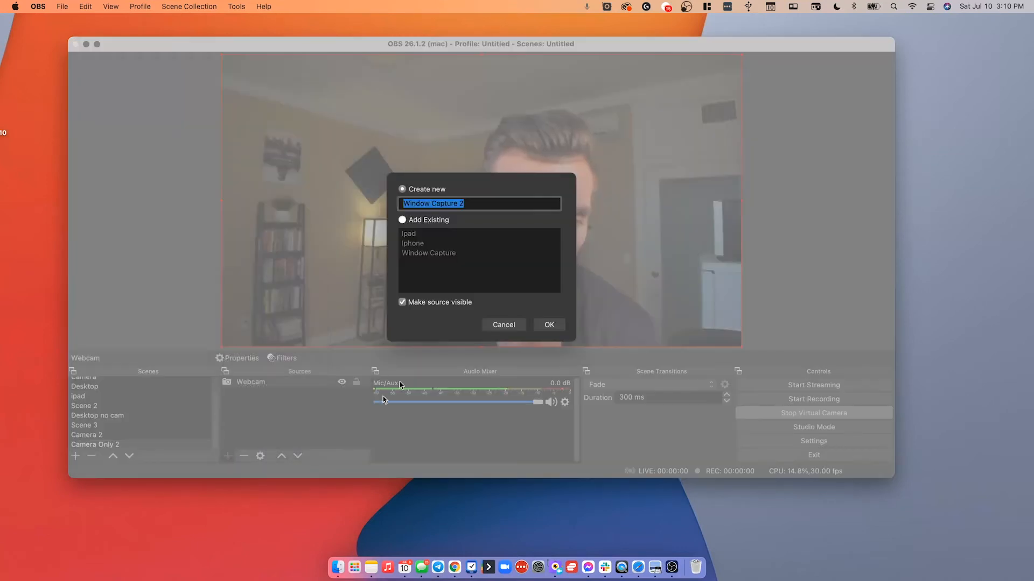
left_click(554, 325)
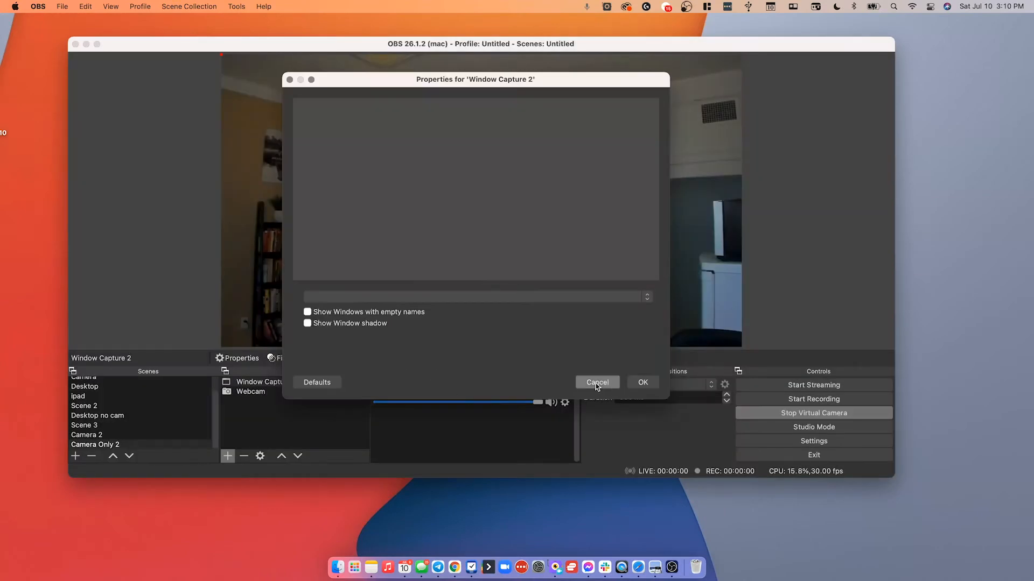
left_click(593, 381)
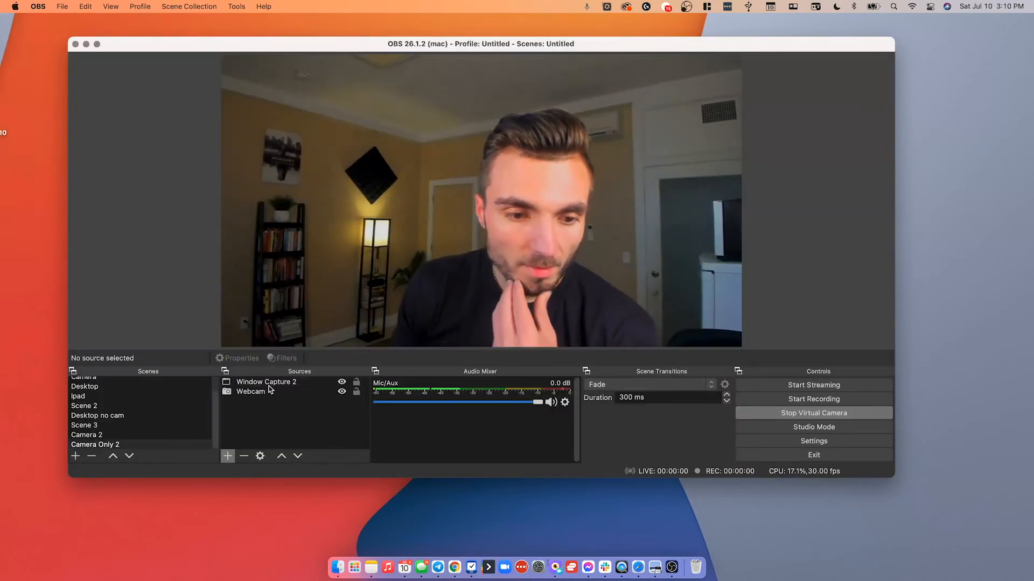
Hide the Window Capture 2 source in the scene.
left_click(293, 383)
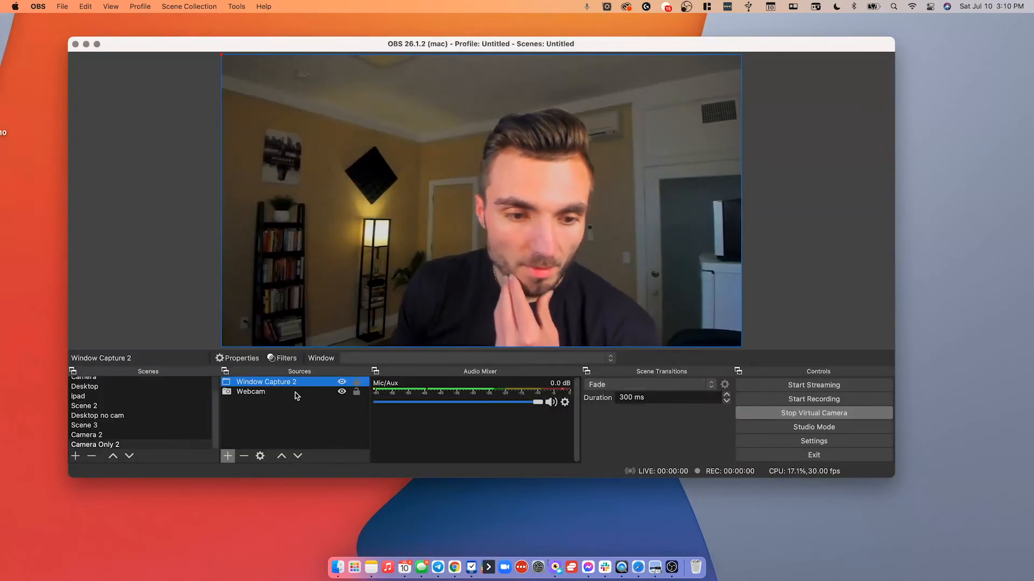
right_click(328, 386)
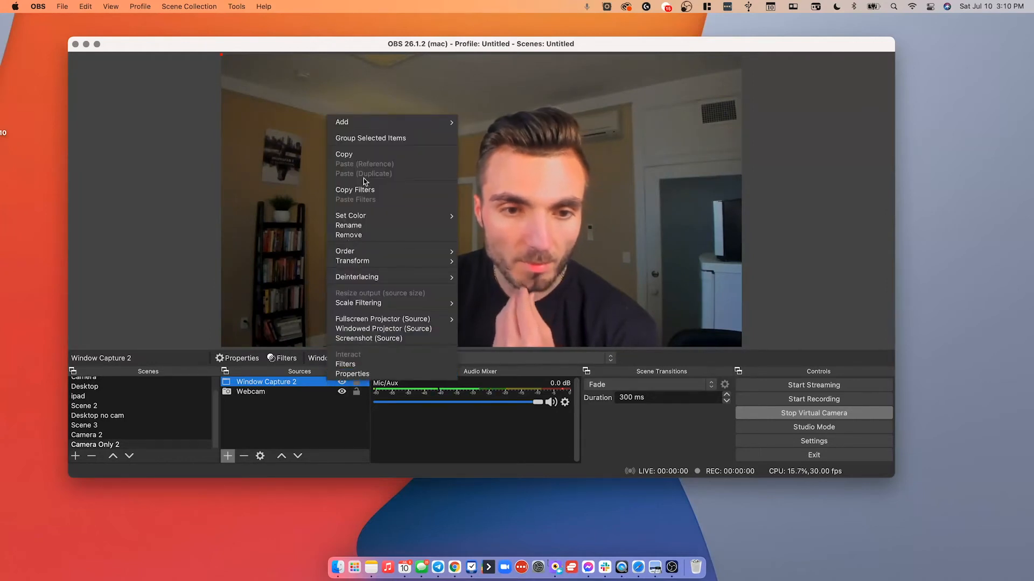
mouse_move(373, 249)
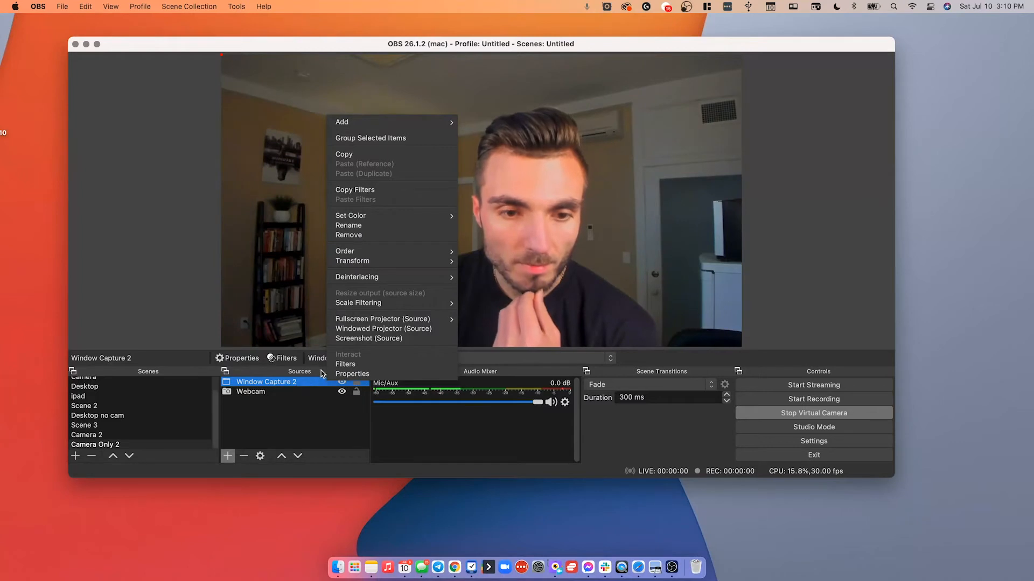
left_click(345, 382)
left_click(342, 381)
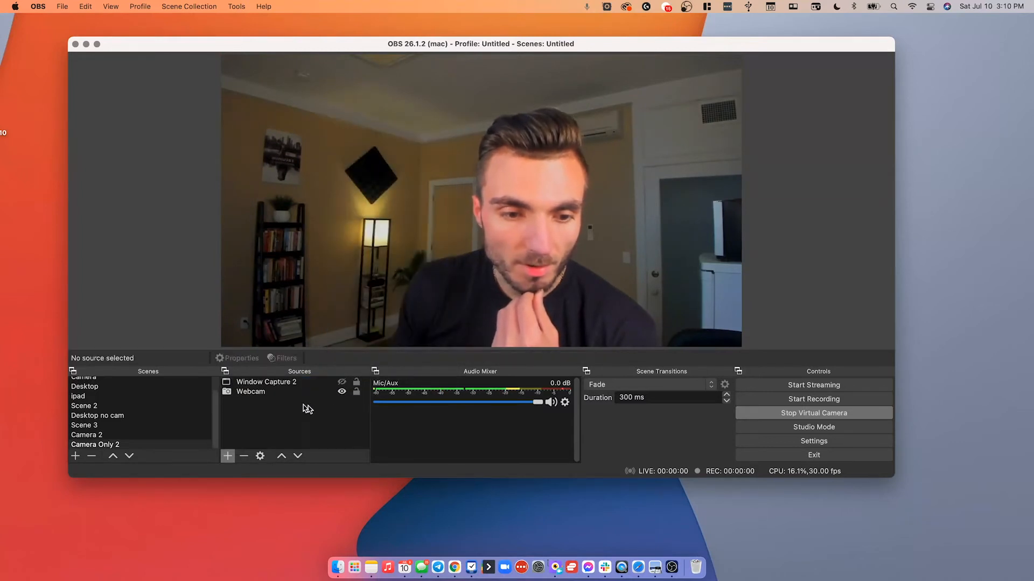
Remove the Window Capture 2 source from the scene.
left_click(273, 392)
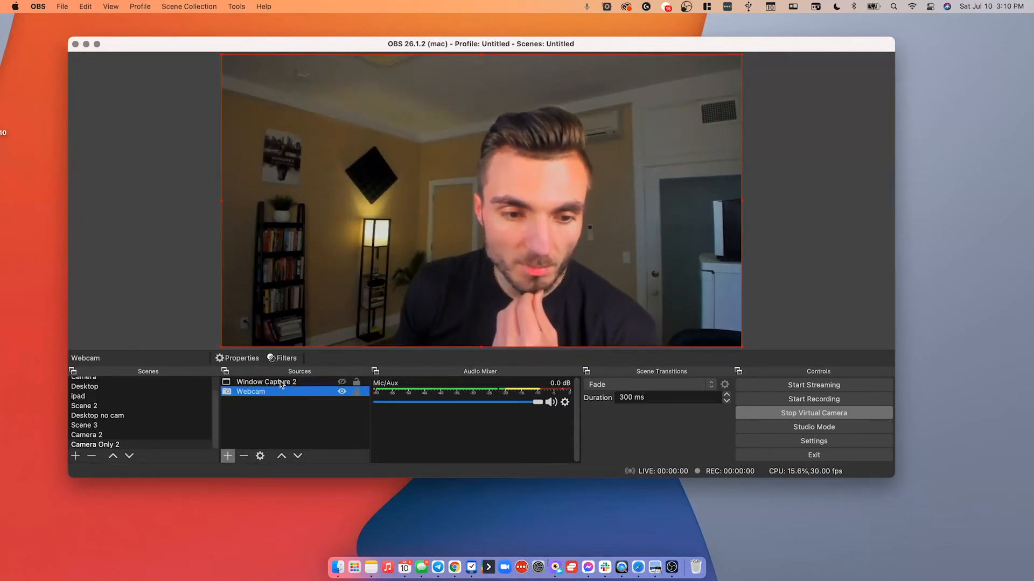
right_click(314, 382)
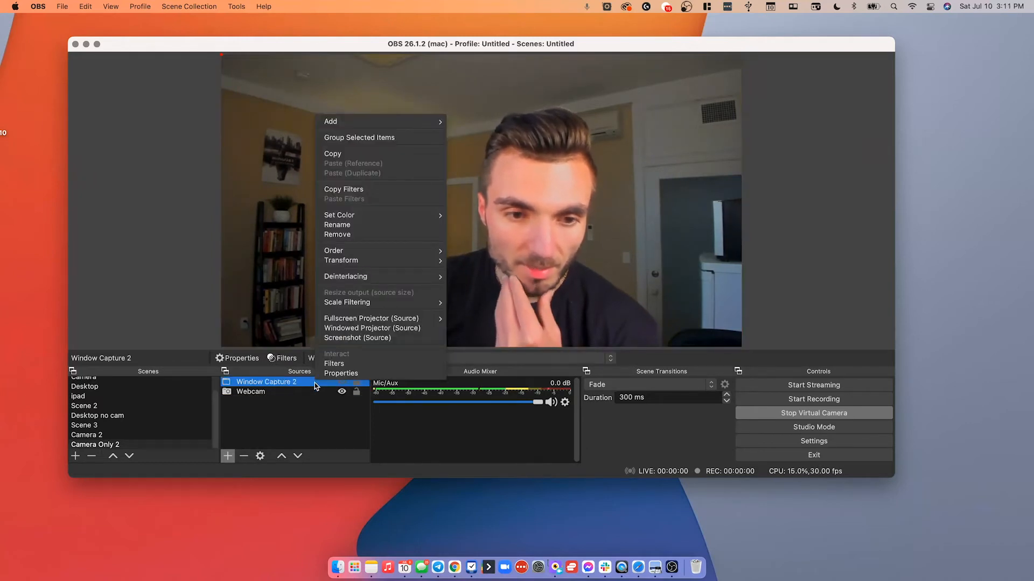
left_click(355, 236)
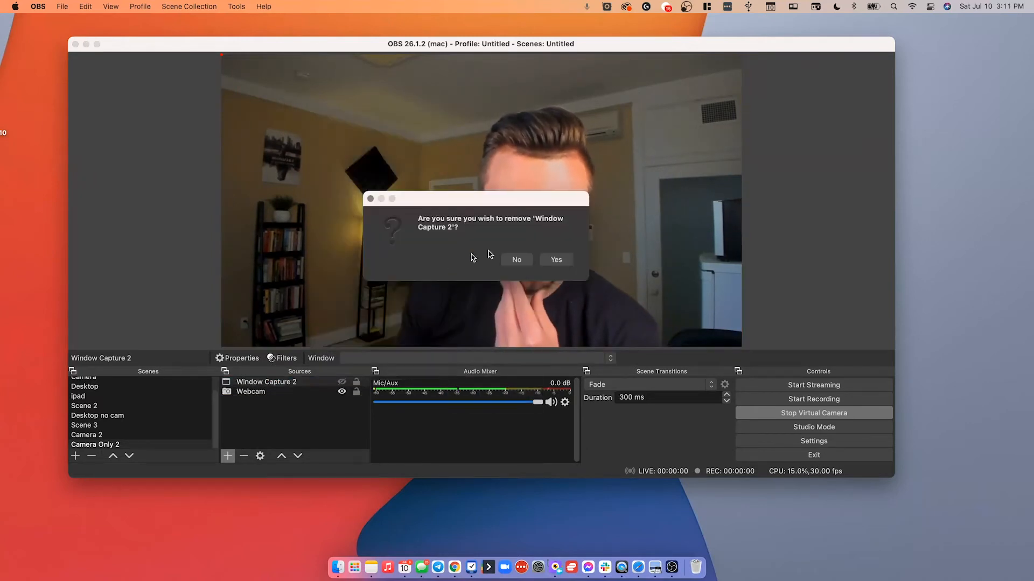
left_click(555, 259)
Add a Crop/Pad effect filter with its default name to the Webcam source.
left_click(303, 383)
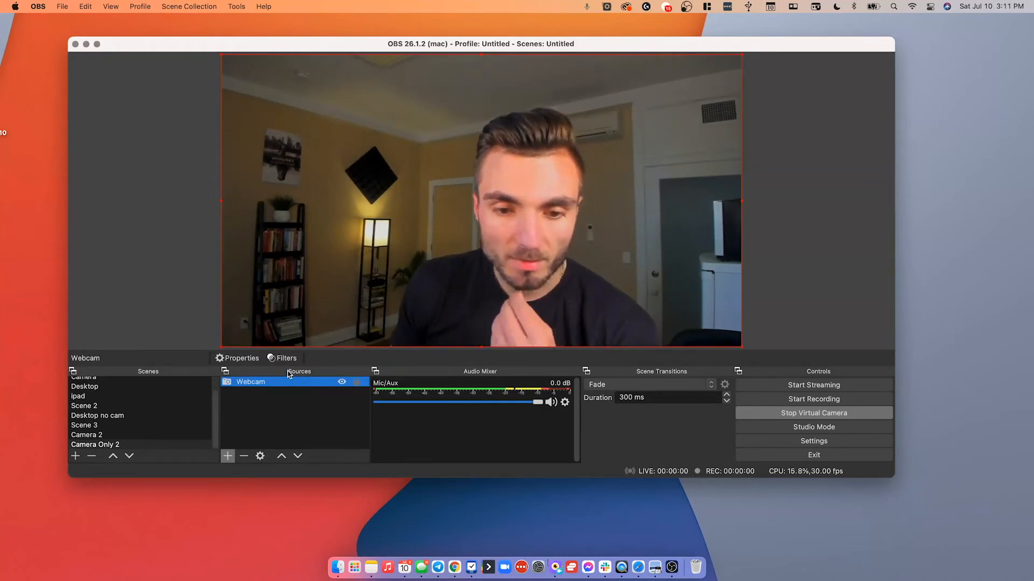
left_click(283, 358)
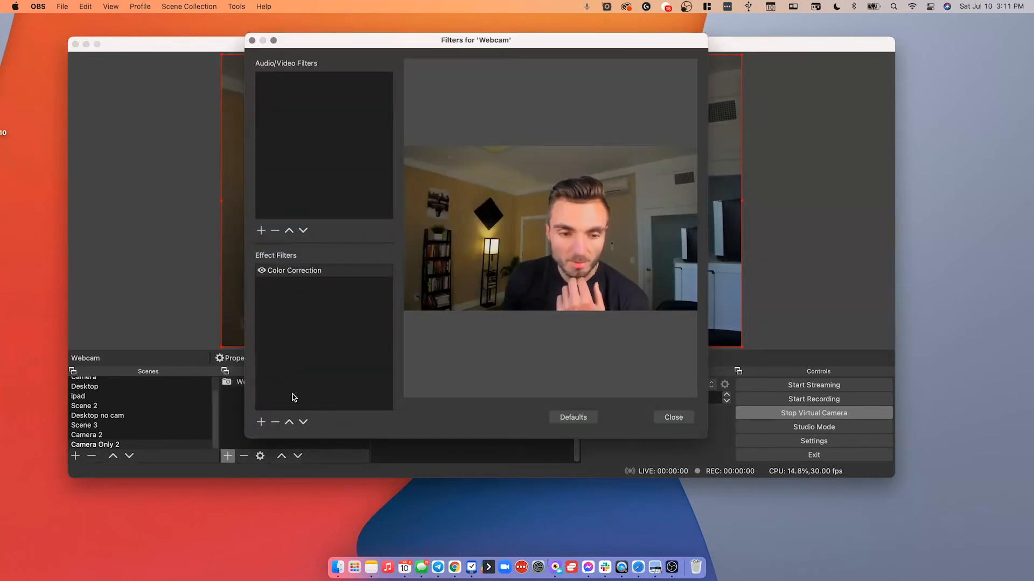
left_click(265, 423)
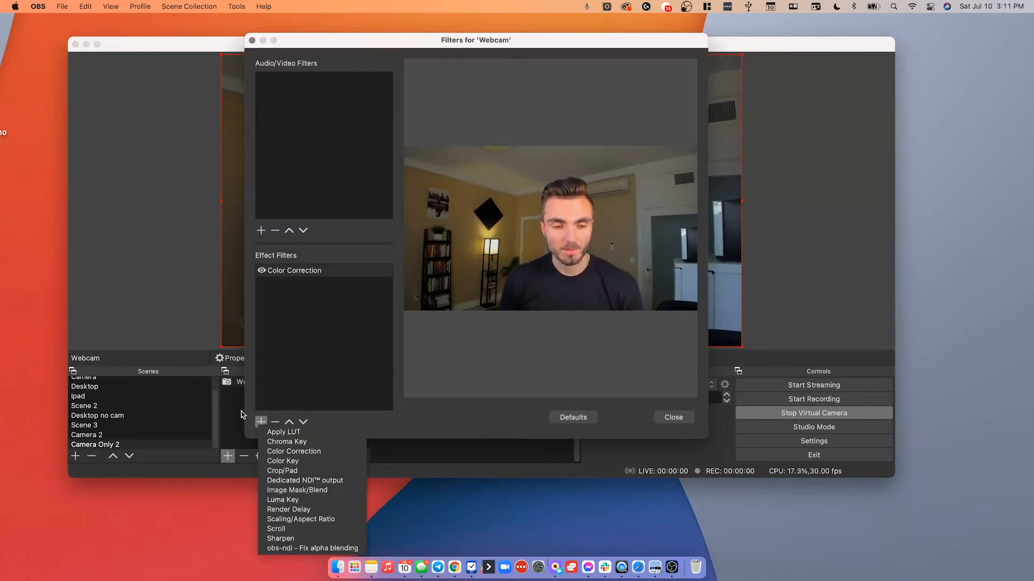
left_click(280, 471)
left_click(495, 251)
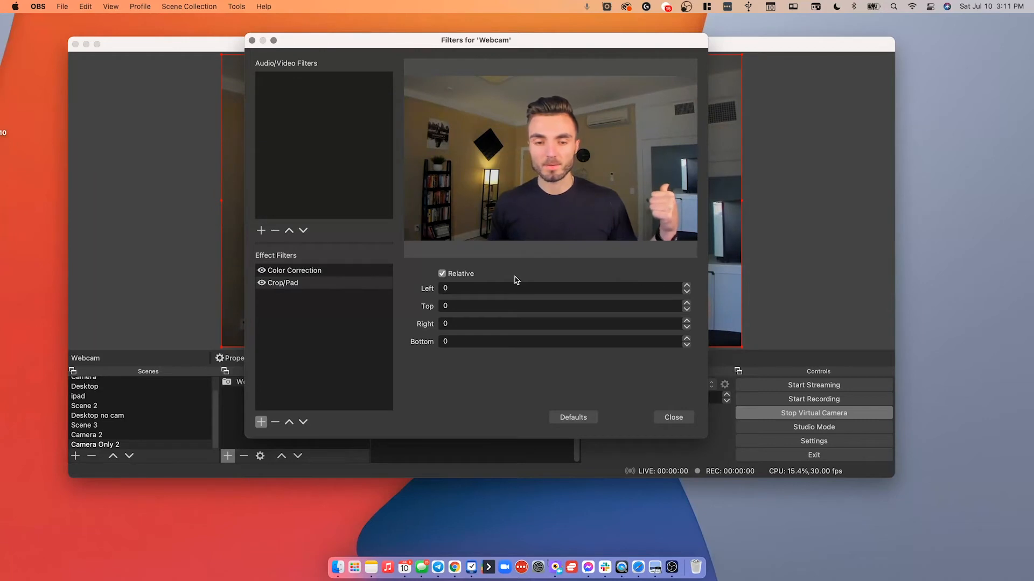
Set the Crop/Pad left crop to 150.
left_click(494, 288)
double_click(494, 288)
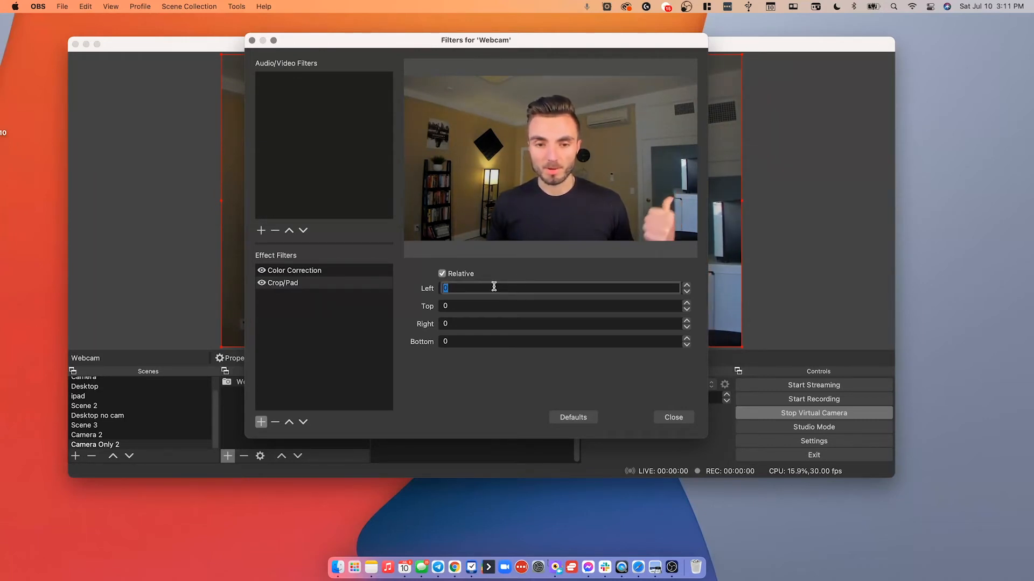
type("50")
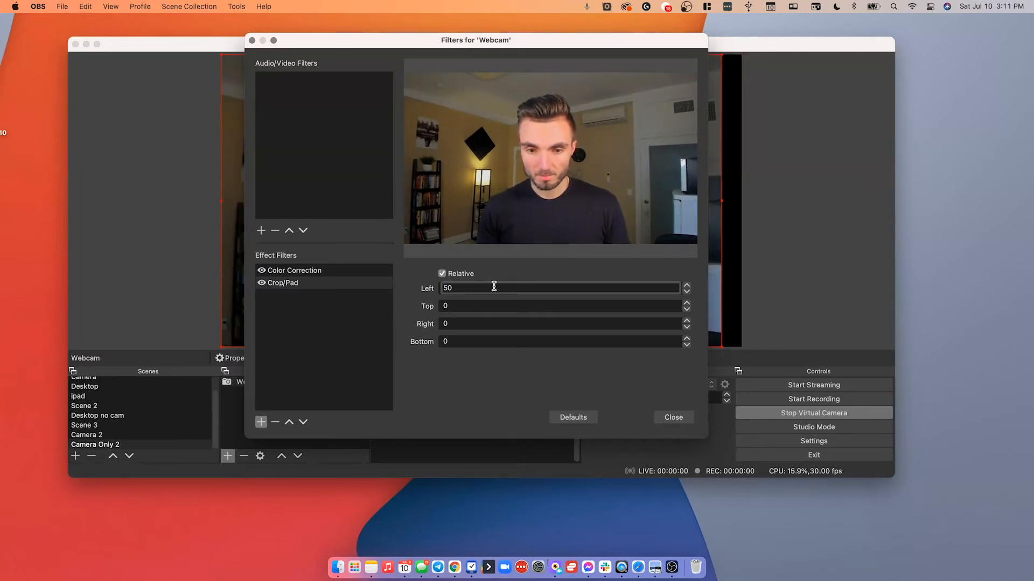
key("BackSpace")
key("BackSpace")
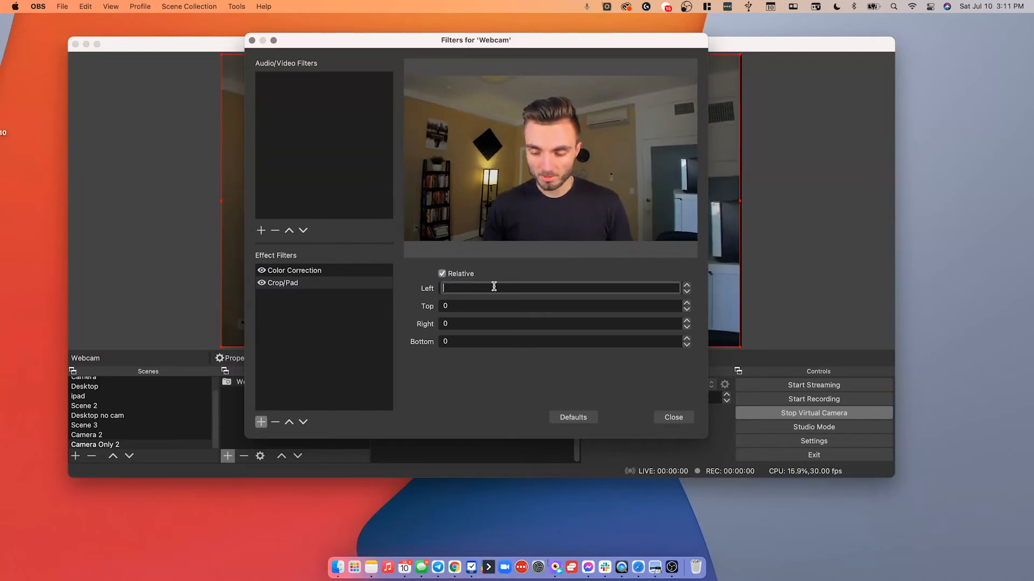
type("150")
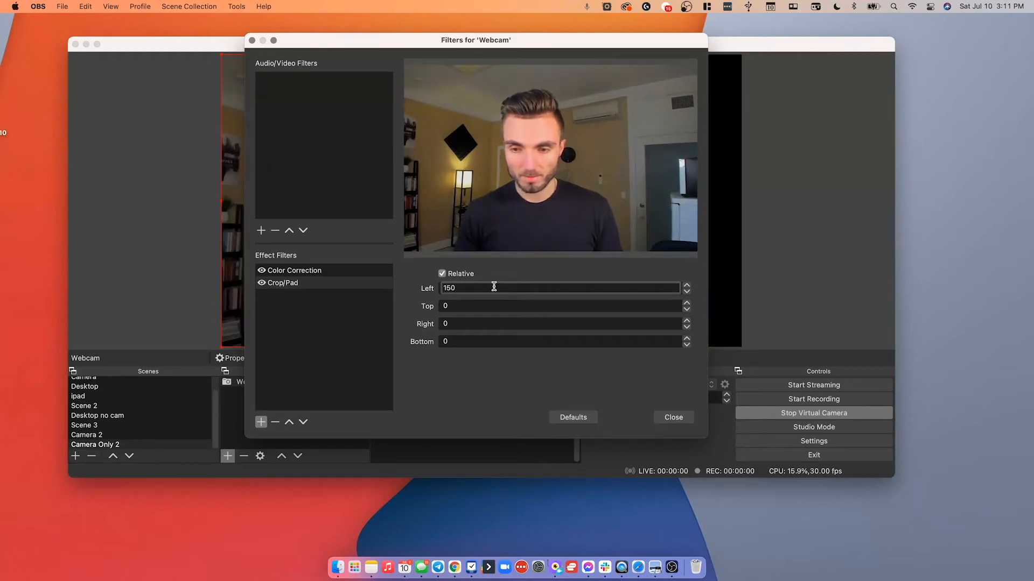
Set the Crop/Pad left crop back to 0.
left_click_drag(466, 49, 383, 144)
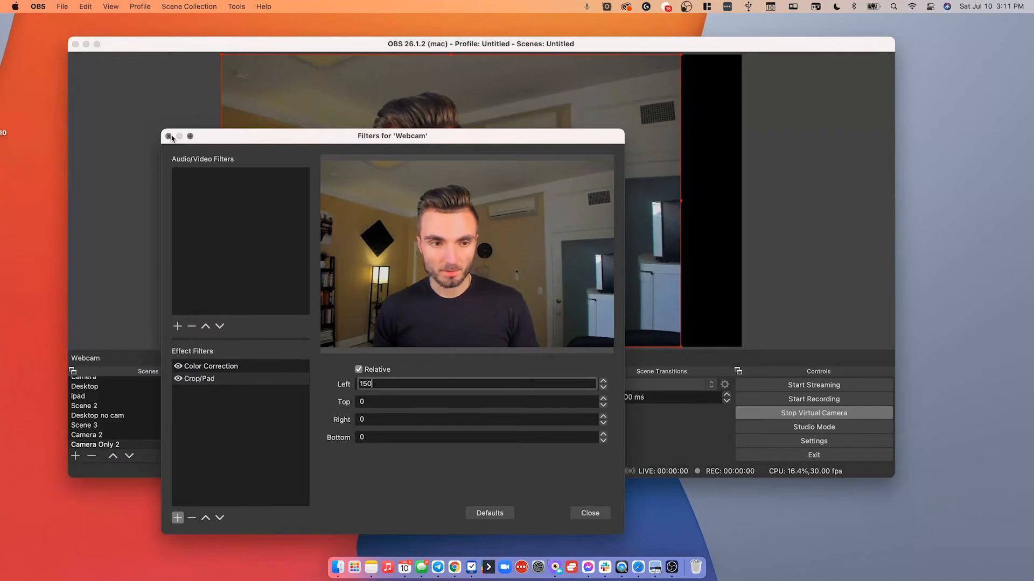
left_click_drag(161, 130, 269, 284)
left_click_drag(403, 295, 283, 298)
double_click(421, 423)
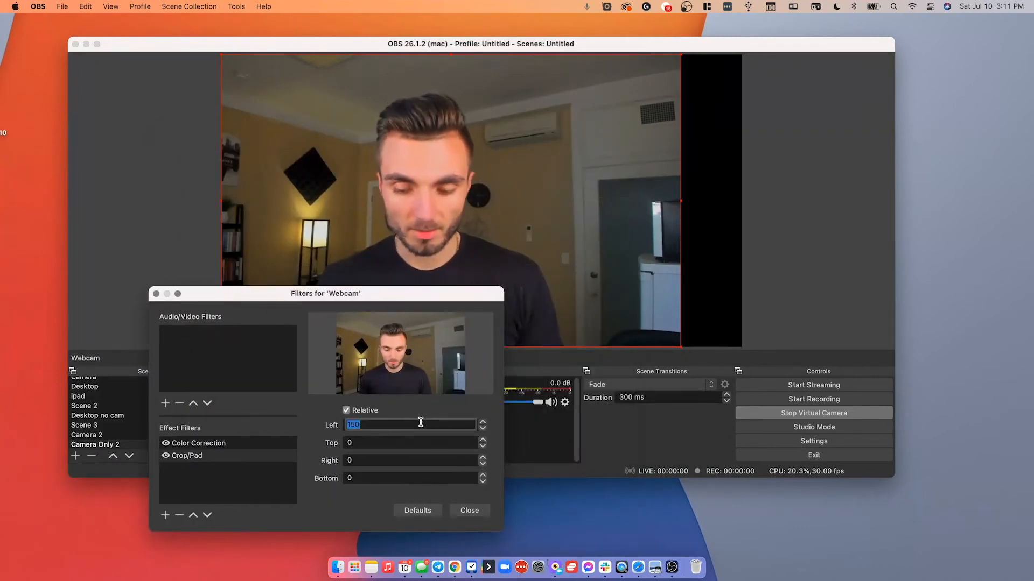
type("0")
Set the Crop/Pad right crop to 100 and close the filters window.
double_click(382, 463)
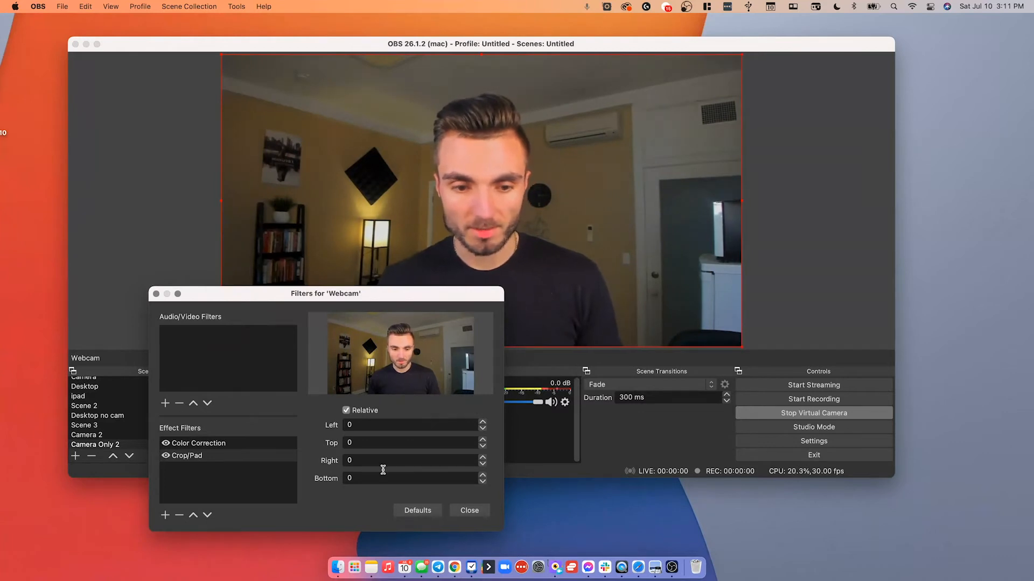
type("75")
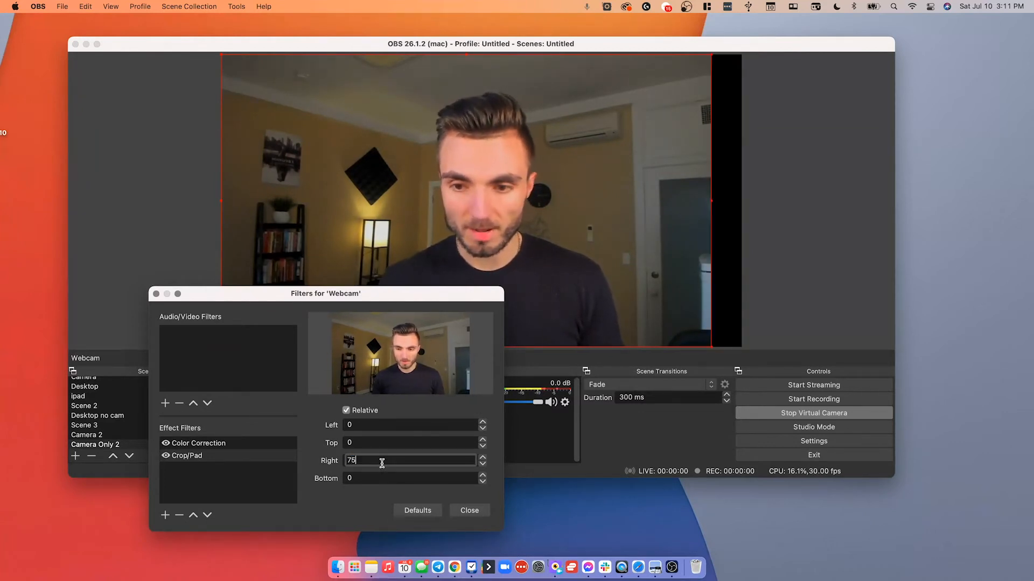
key("BackSpace")
key("BackSpace")
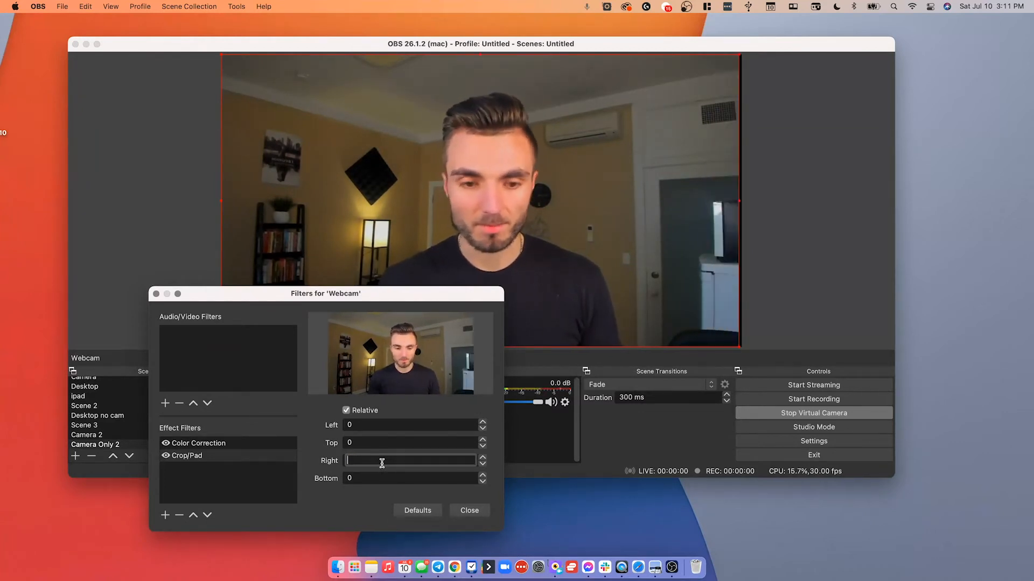
type("100")
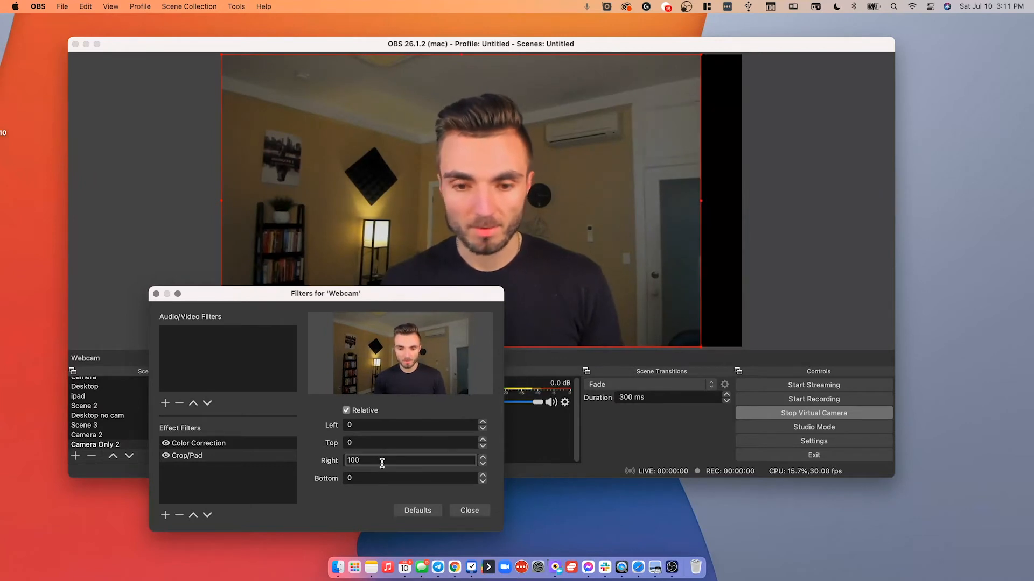
left_click(461, 510)
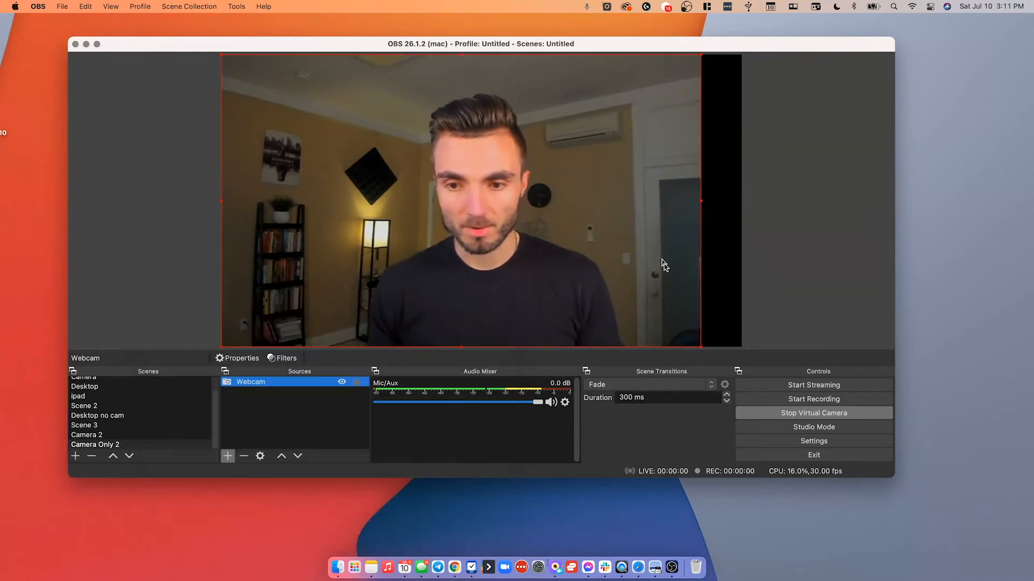
Stretch the cropped webcam source's right edge out to the canvas edge.
left_click_drag(700, 55, 742, 52)
left_click_drag(665, 92, 665, 85)
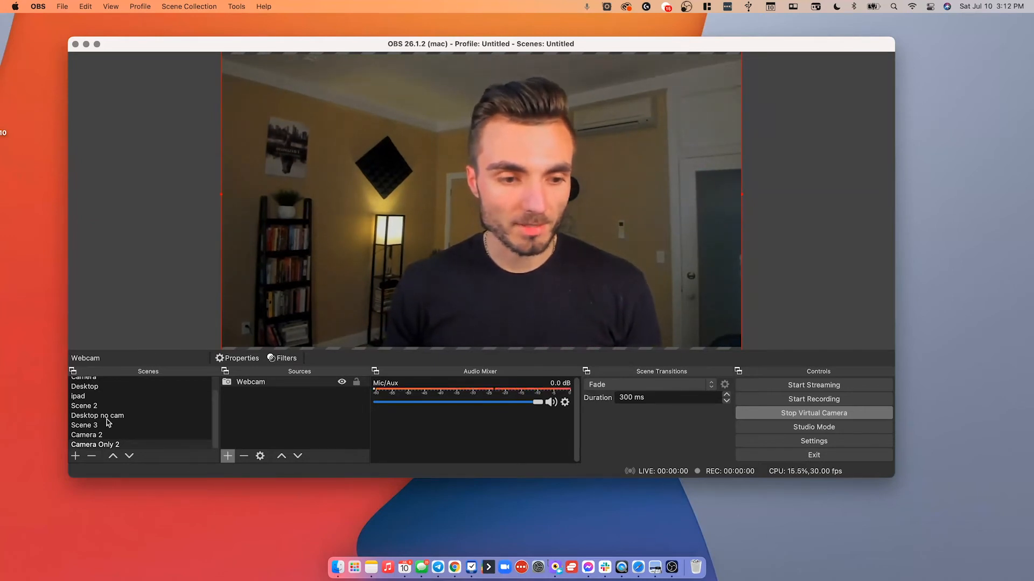
Try to add a new scene named Desktop.
left_click(76, 457)
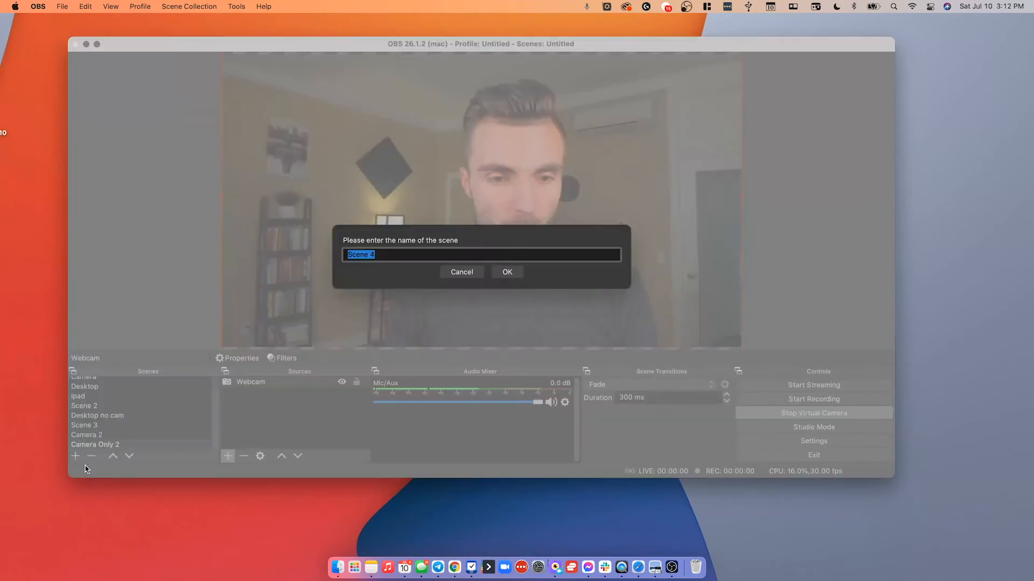
type("Deskto")
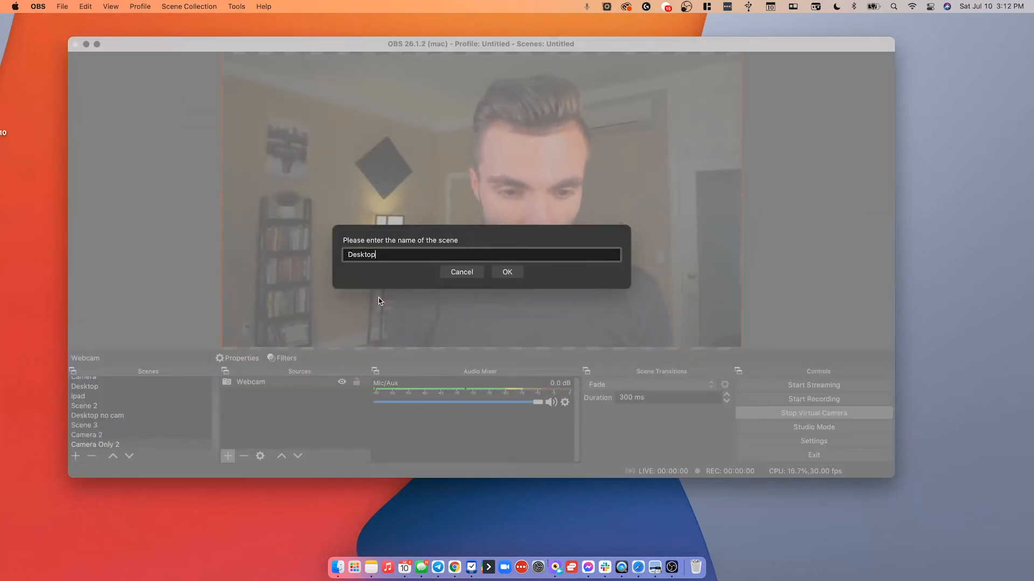
type("p")
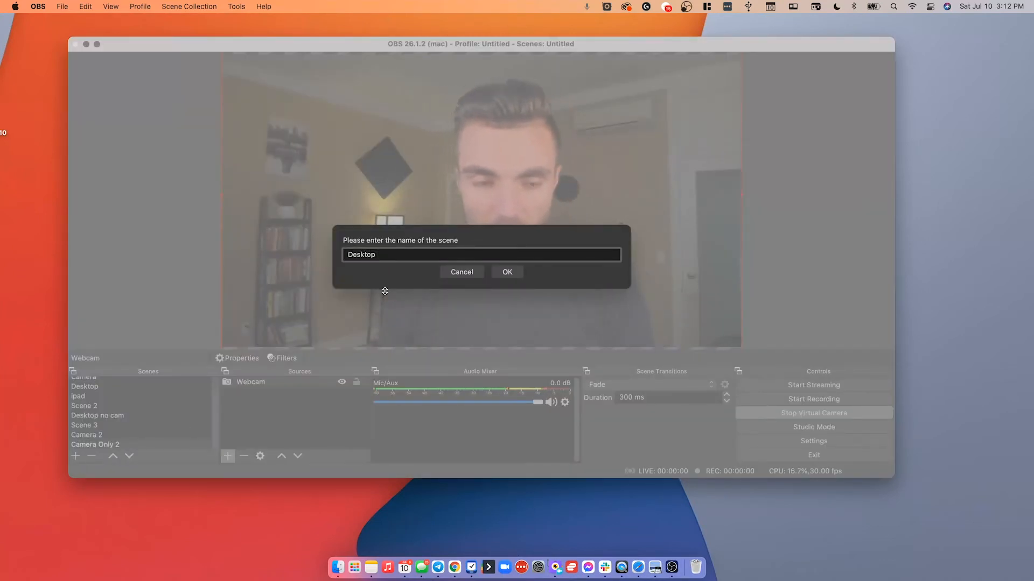
left_click(507, 273)
left_click(526, 260)
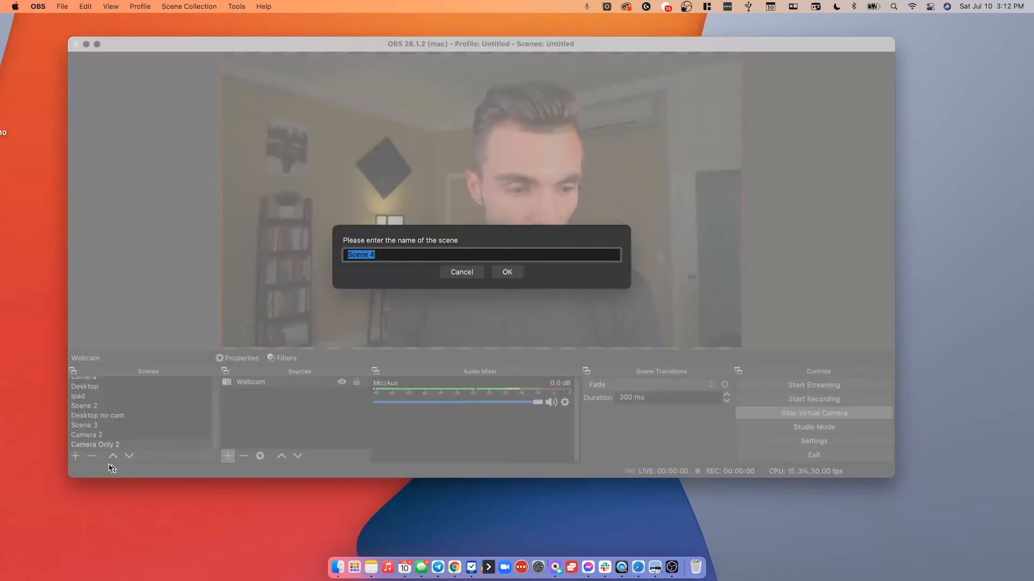
Name the new scene Desktop 3.
type("Desk")
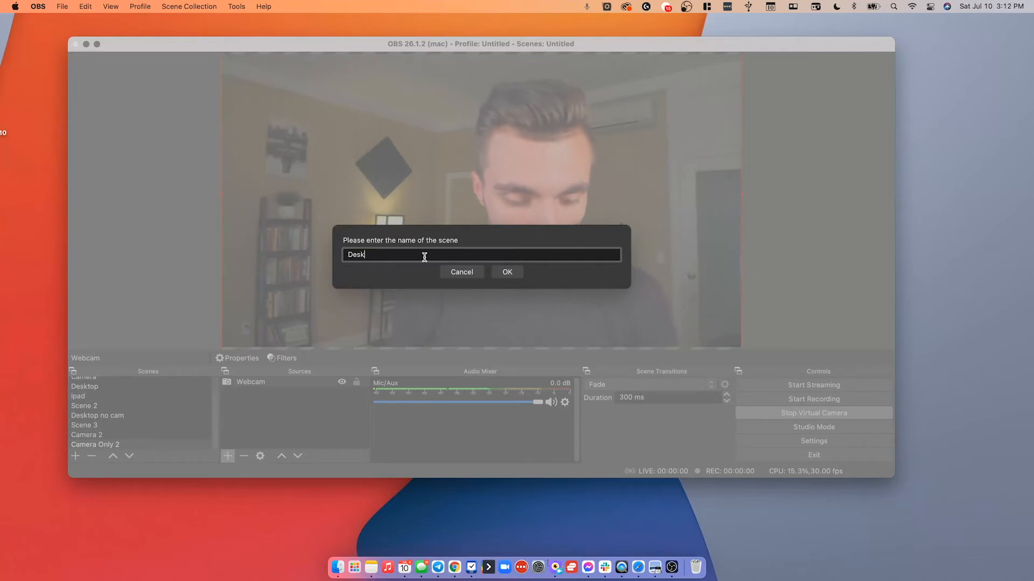
type("top 3")
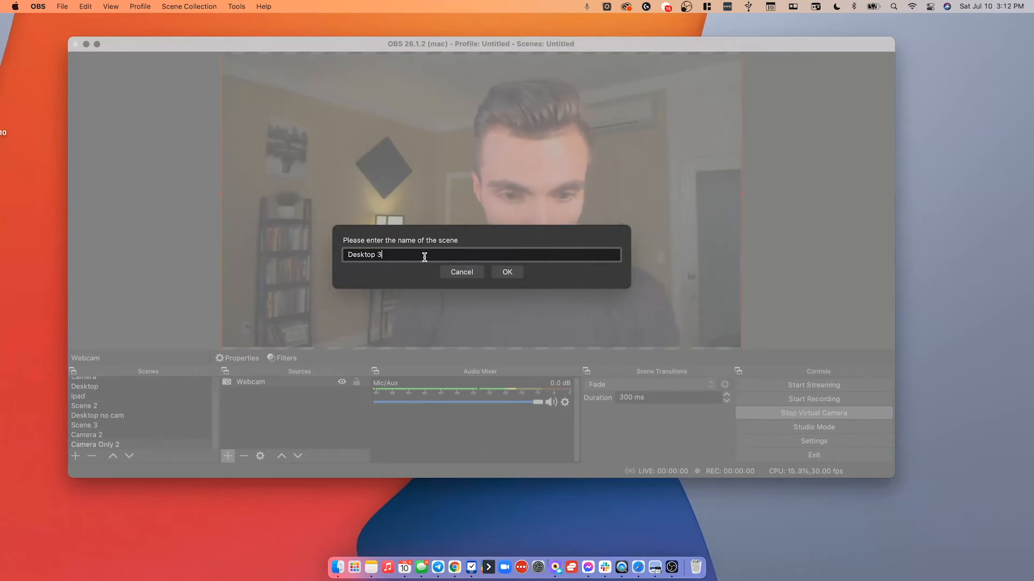
key("Return")
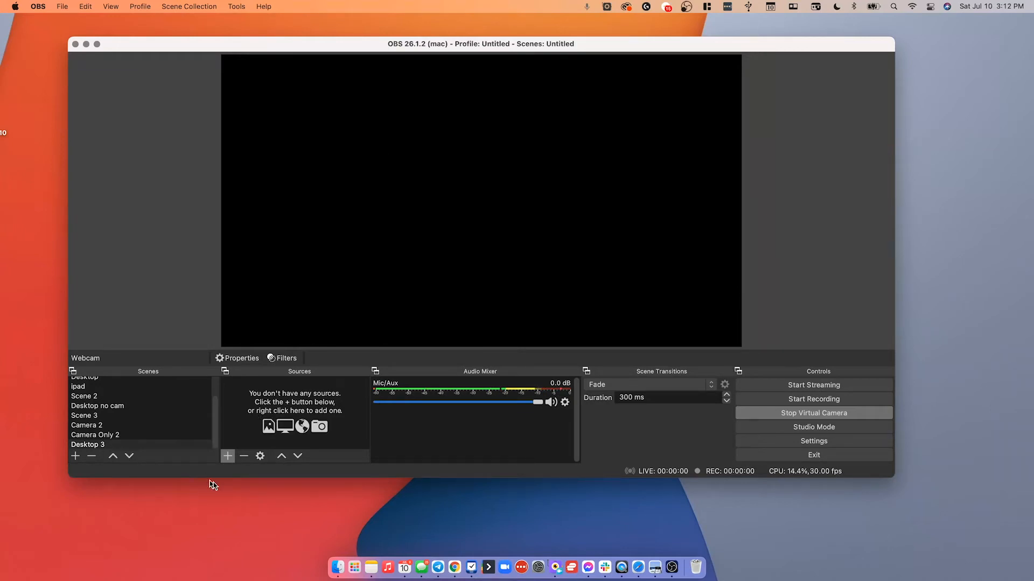
Add a new display capture source to the scene showing display 1.
left_click(229, 456)
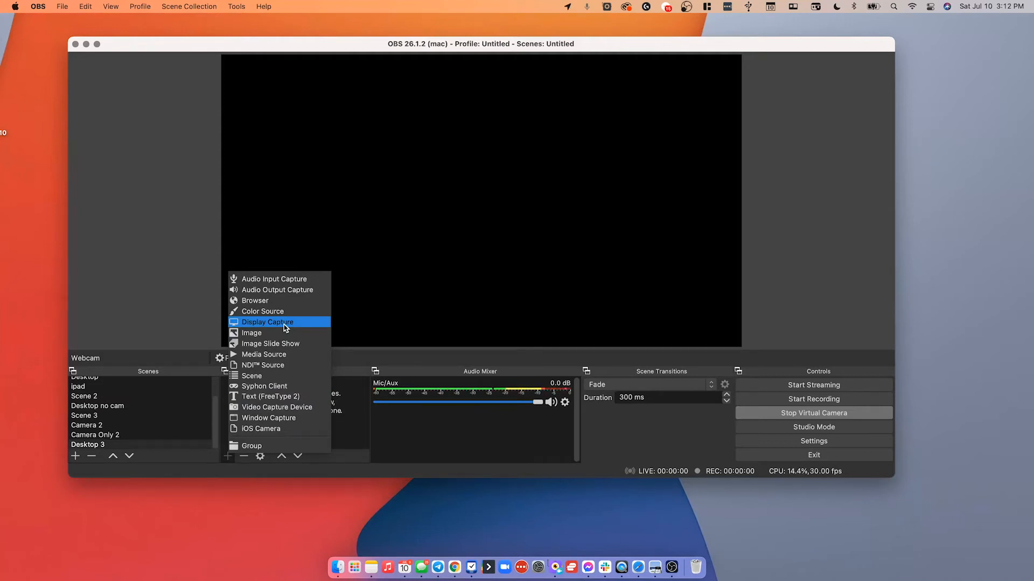
left_click(285, 325)
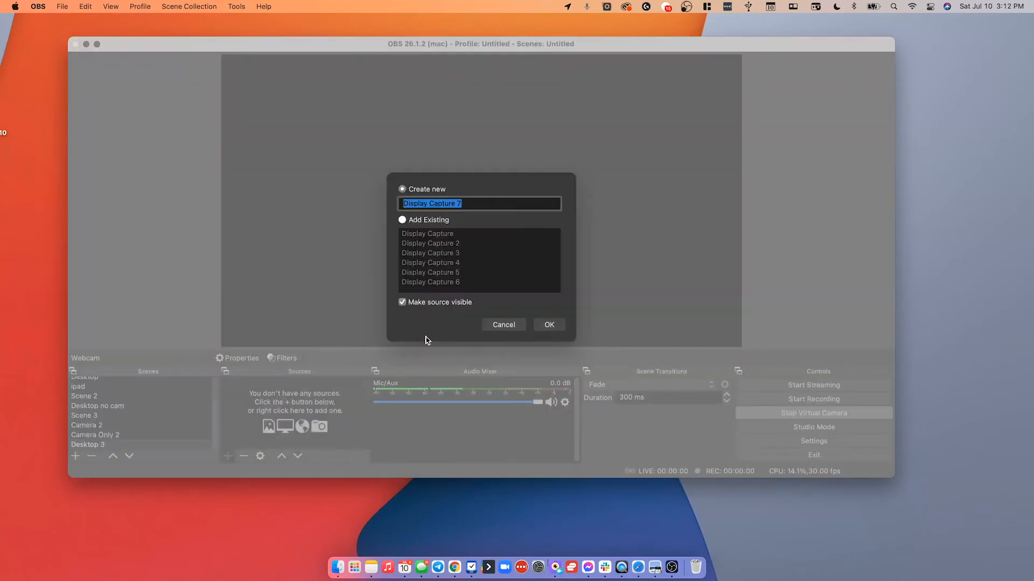
left_click(548, 326)
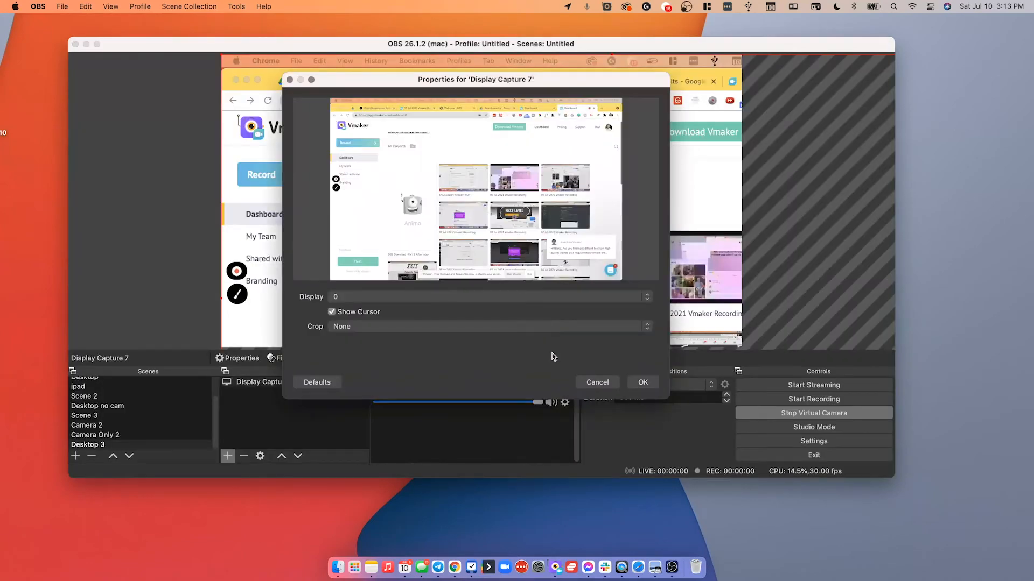
left_click(403, 298)
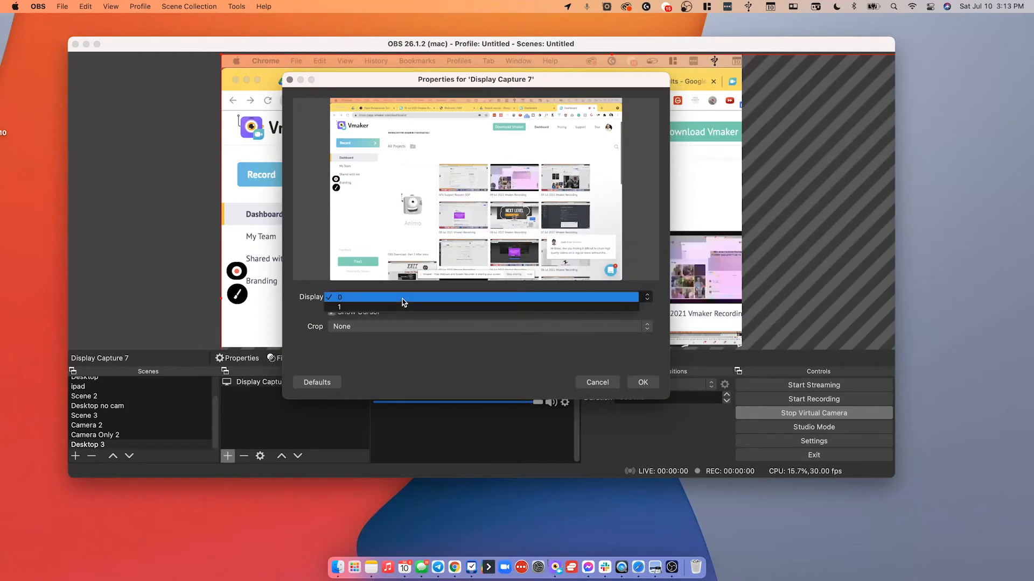
left_click(399, 306)
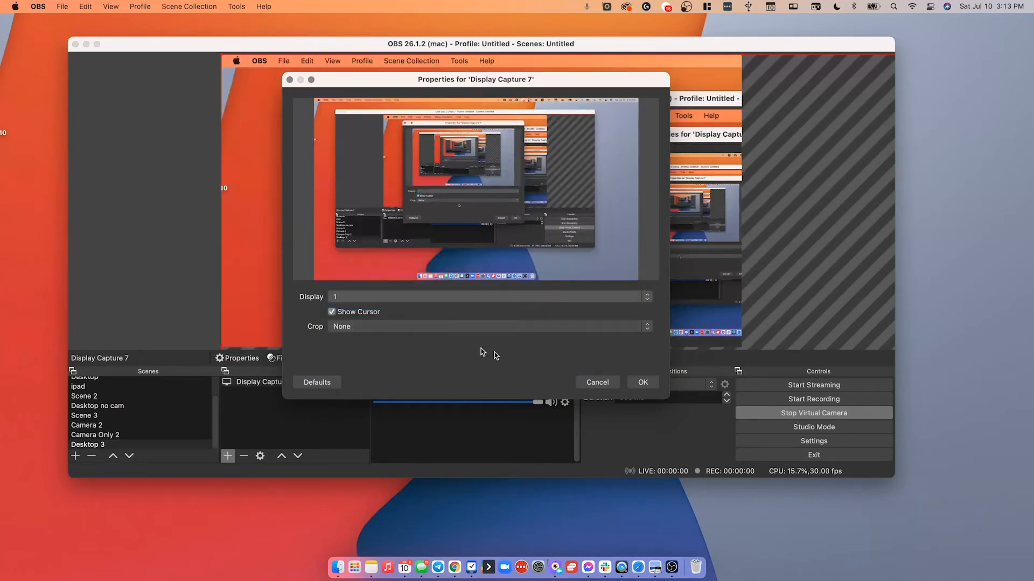
left_click(645, 382)
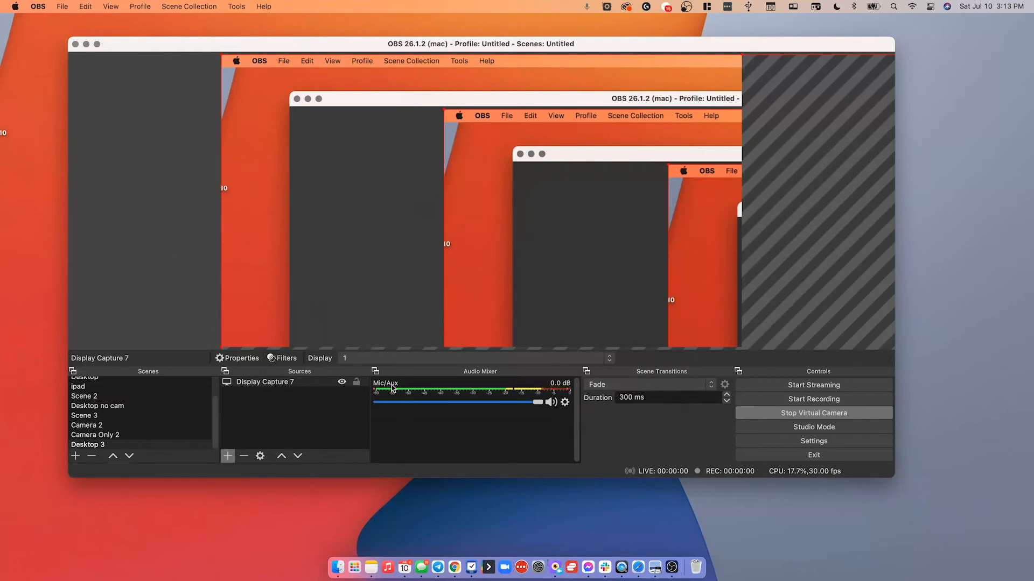
left_click_drag(189, 44, 209, 56)
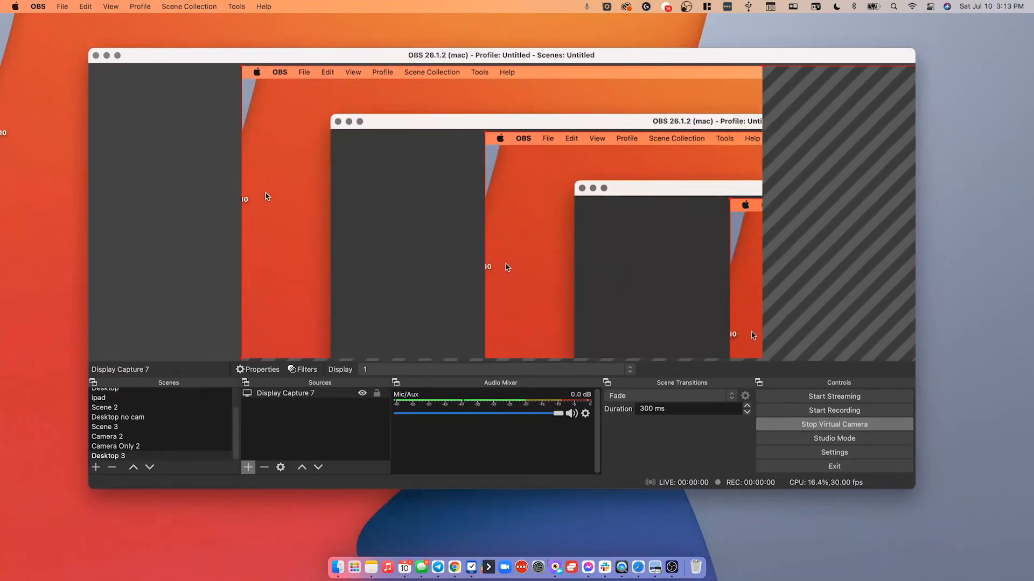
left_click_drag(461, 57, 0, 70)
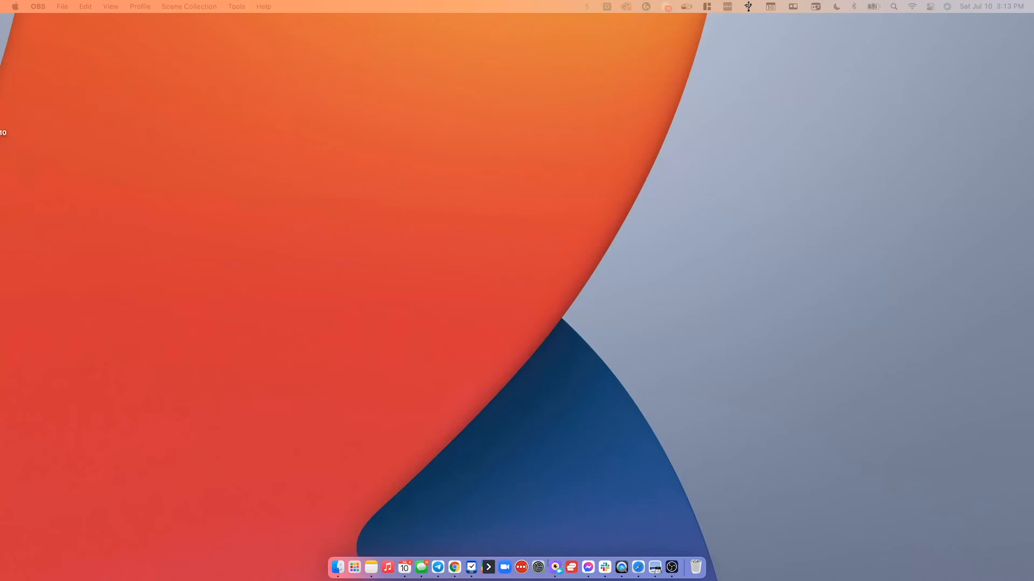
left_click_drag(0, 25, 321, 48)
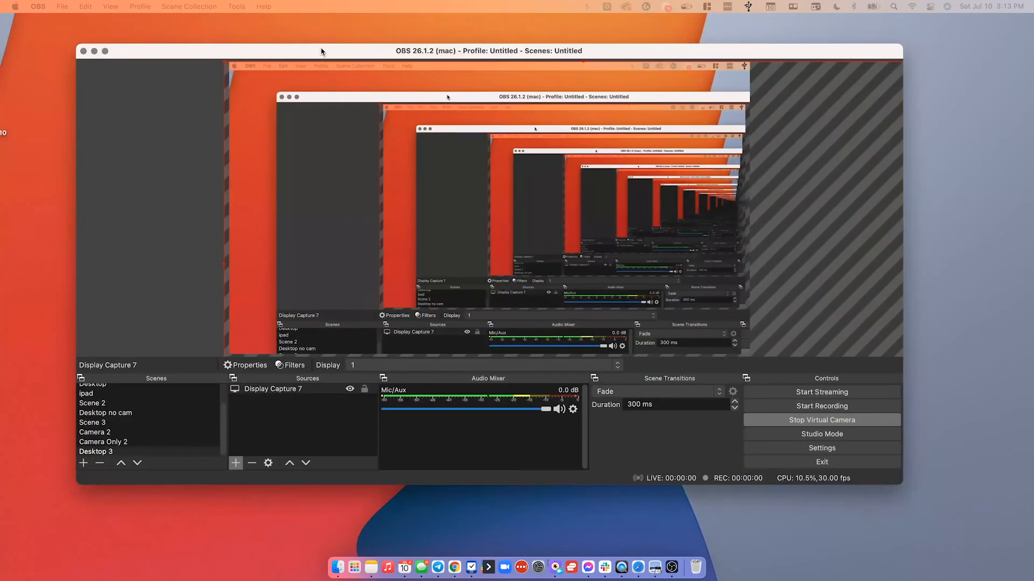
left_click_drag(229, 65, 263, 110)
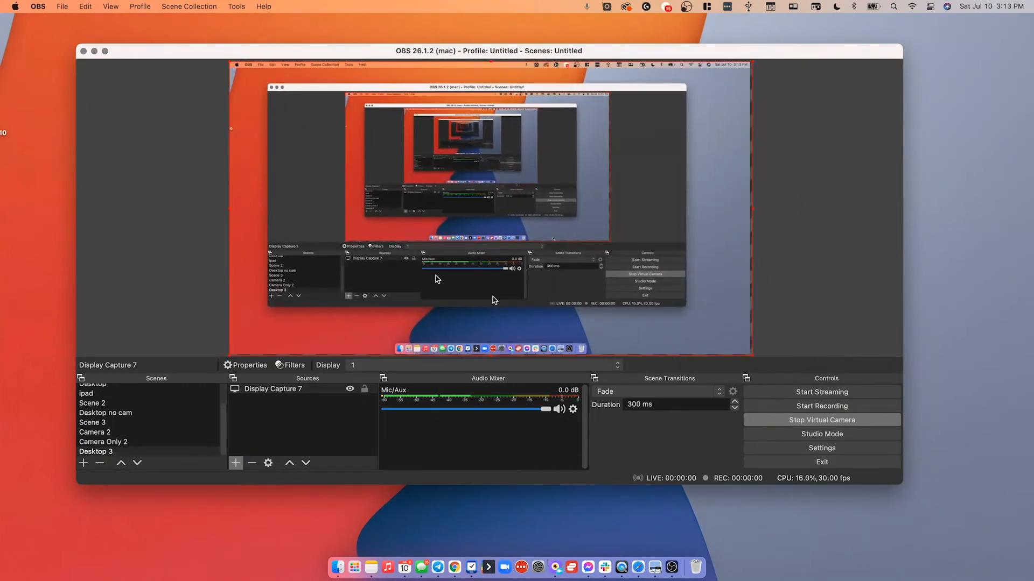
left_click_drag(274, 54, 0, 73)
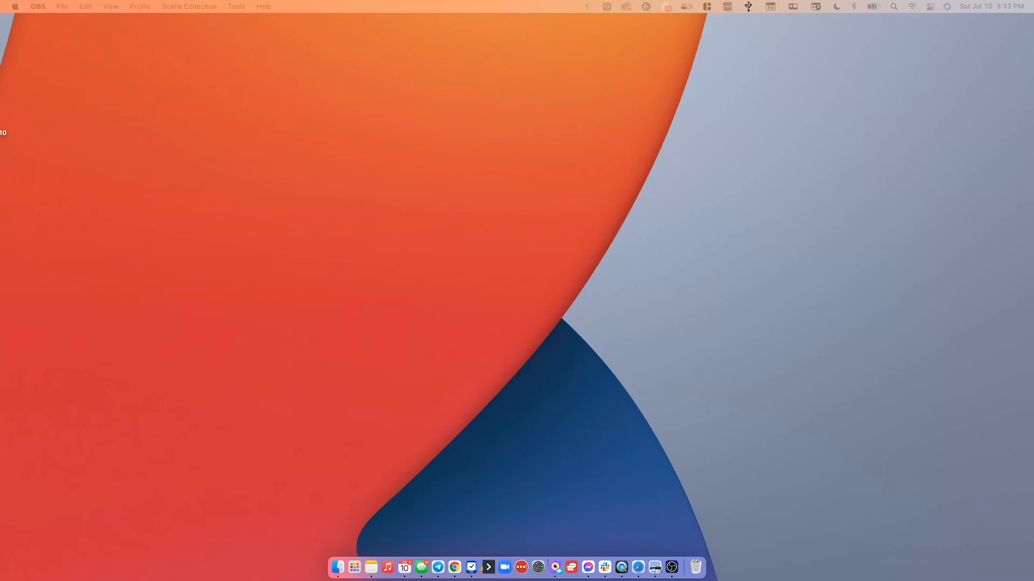
left_click_drag(0, 48, 798, 64)
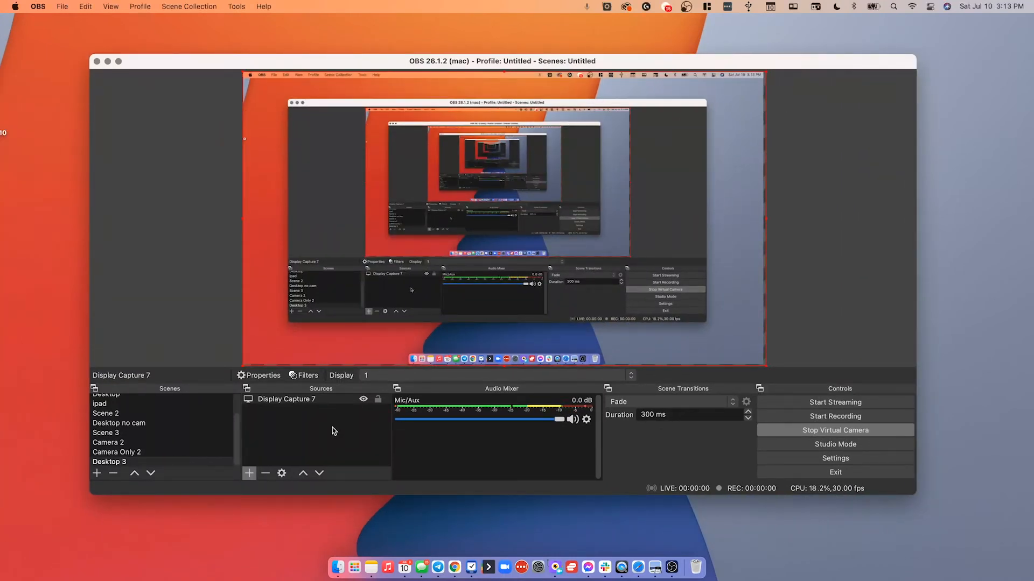
Add a new video capture device source named Webcam Brio.
left_click(271, 457)
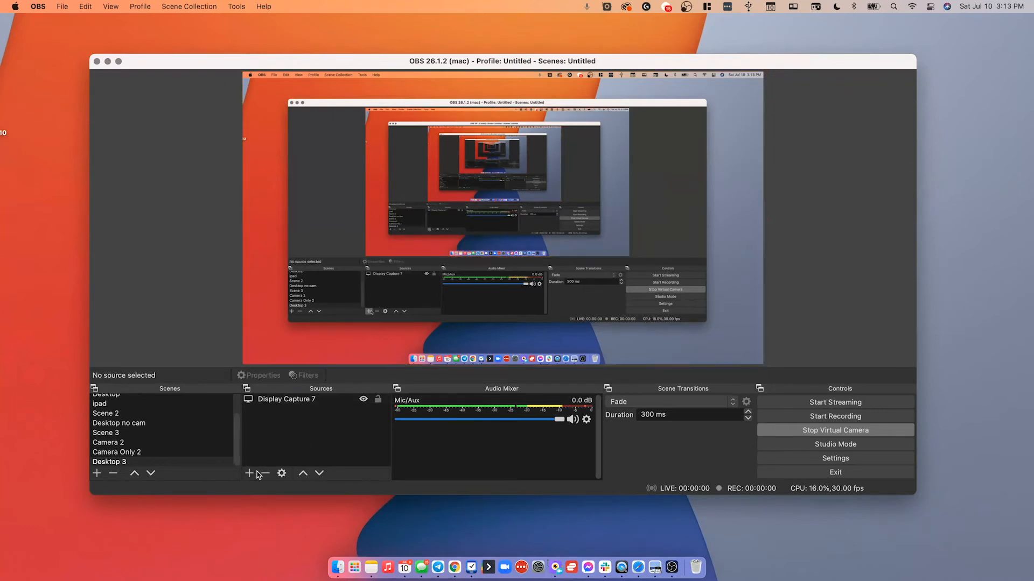
left_click(255, 474)
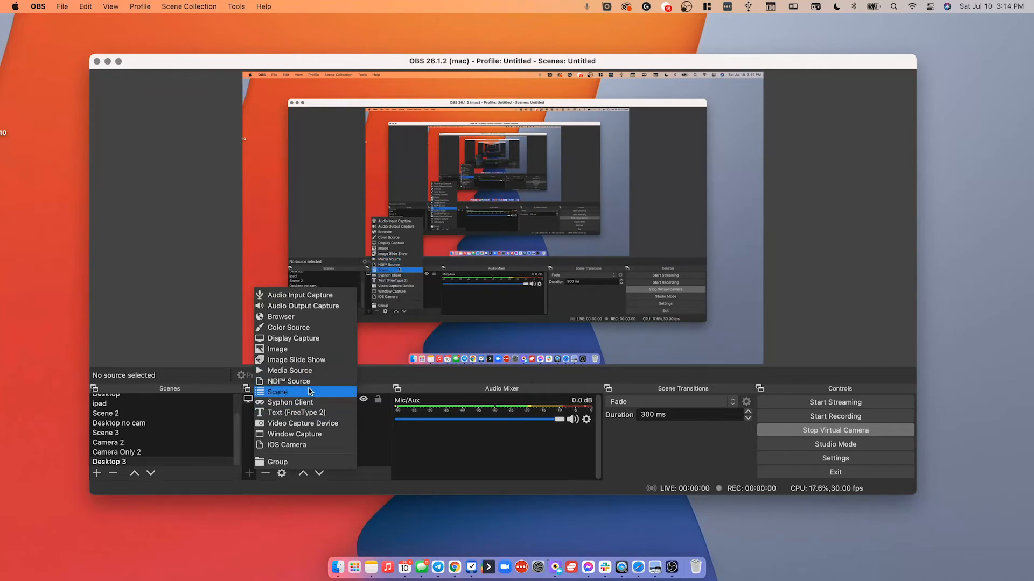
left_click(318, 423)
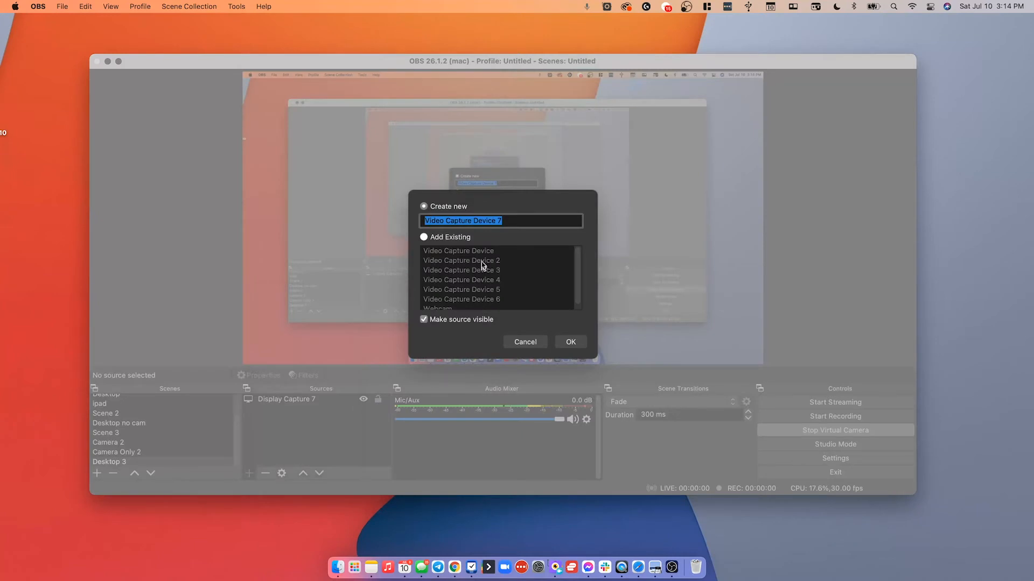
left_click(448, 238)
scroll(459, 305, "down", 1)
scroll(459, 304, "up", 1)
left_click(436, 210)
triple_click(444, 221)
type("Webcam")
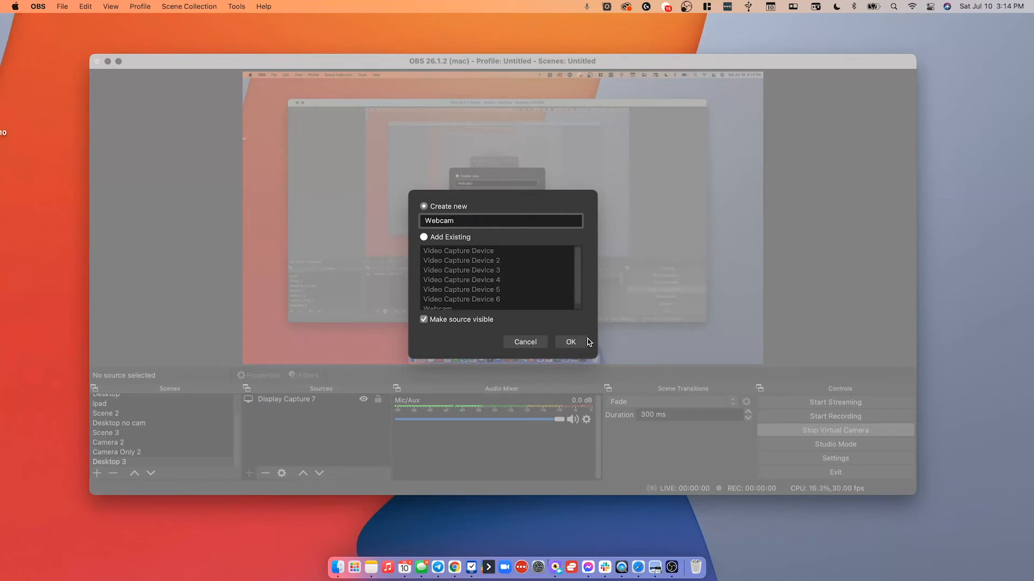
left_click(572, 342)
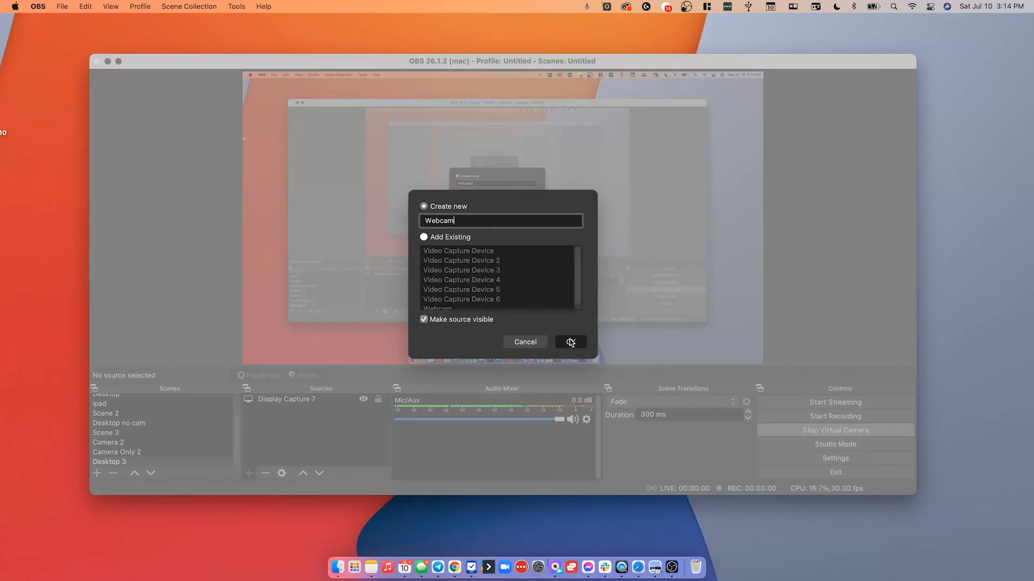
left_click(542, 268)
type("ebcam")
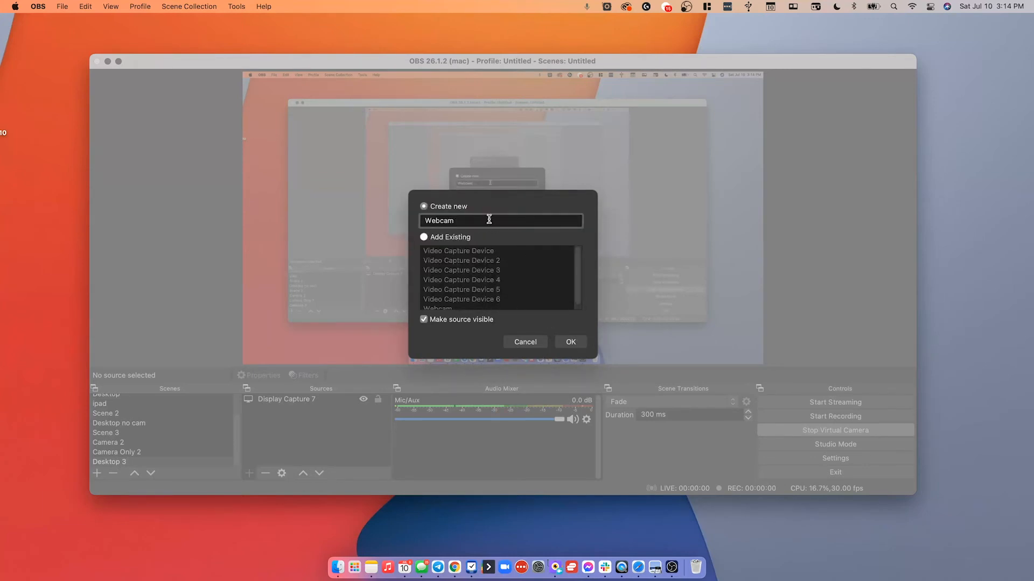
type(" Brio")
left_click(571, 342)
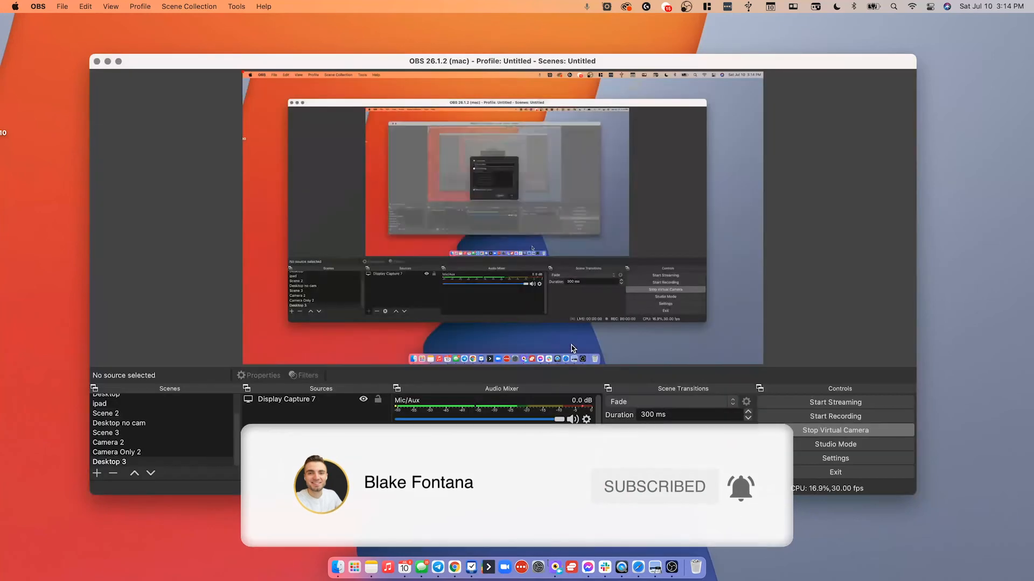
Choose the Logitech BRIO device for the source and move the webcam toward the lower right of the canvas.
left_click(429, 314)
left_click(429, 322)
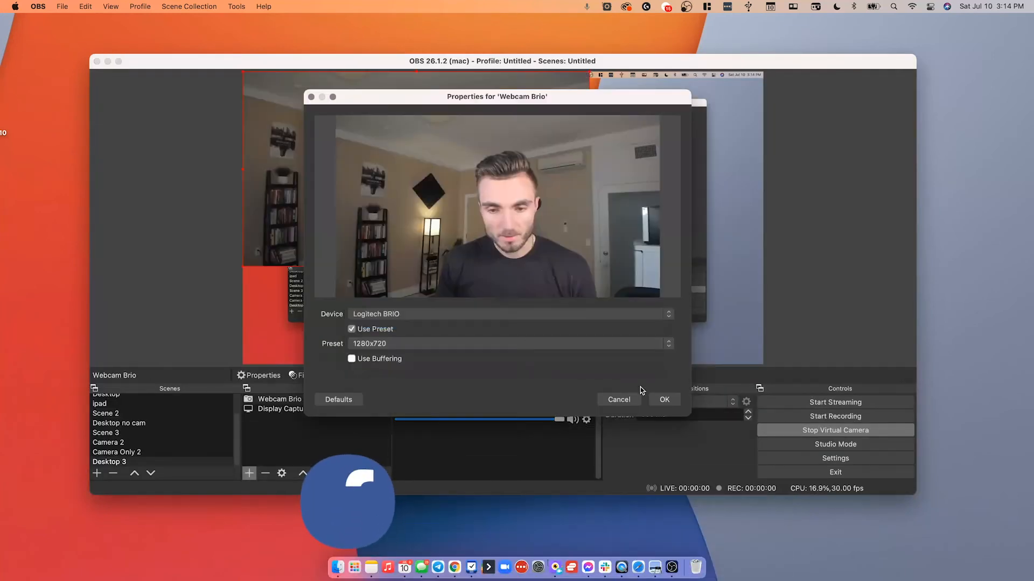
left_click(657, 400)
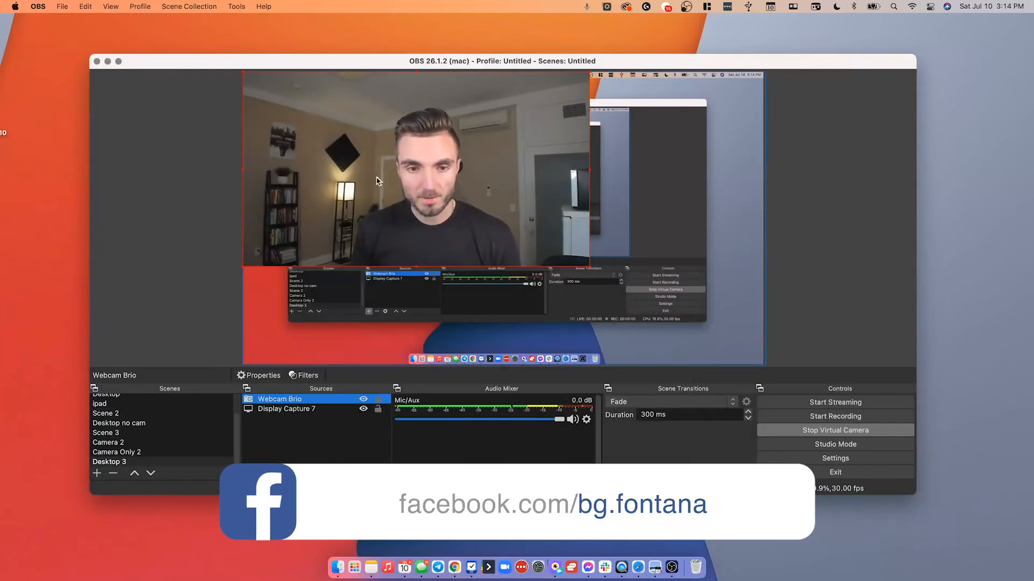
left_click_drag(376, 178, 529, 271)
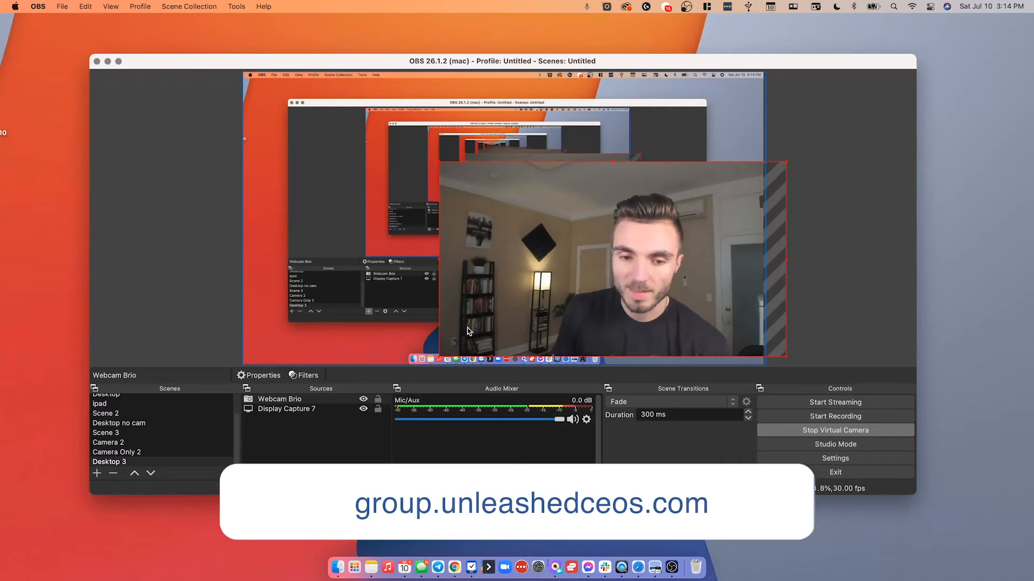
Add a Crop/Pad effect filter to the Webcam Brio source.
left_click(322, 400)
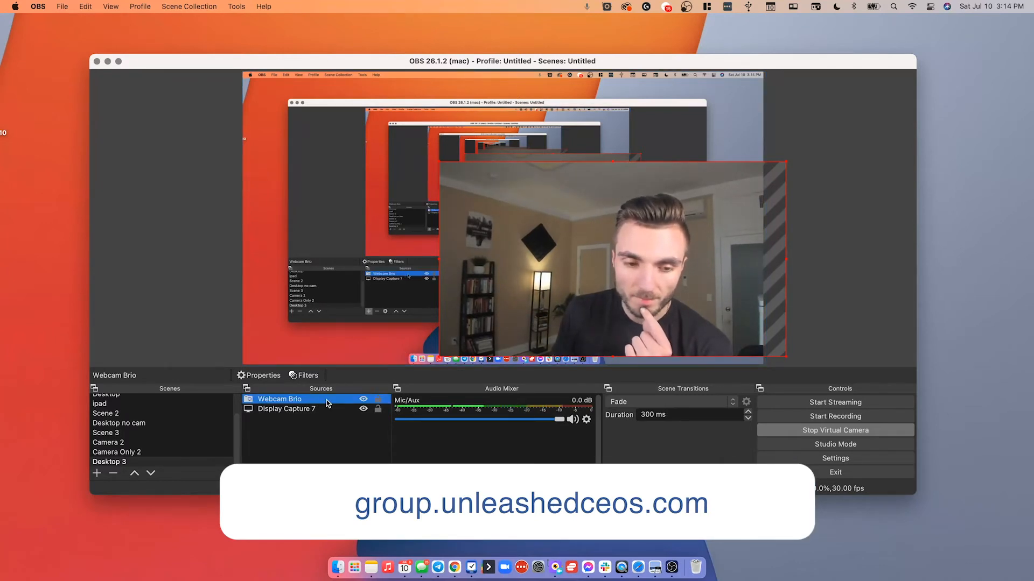
left_click(301, 376)
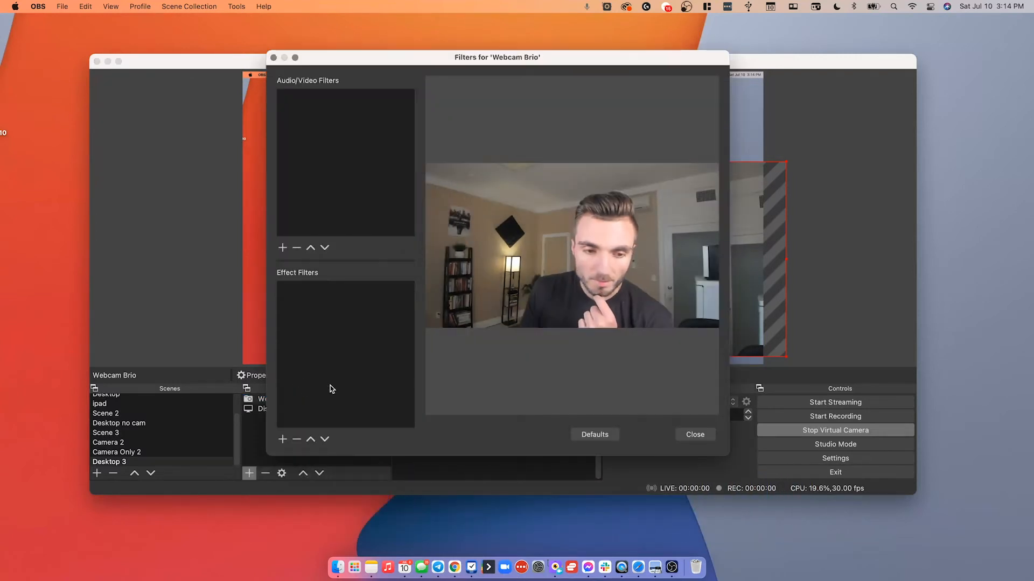
left_click(283, 440)
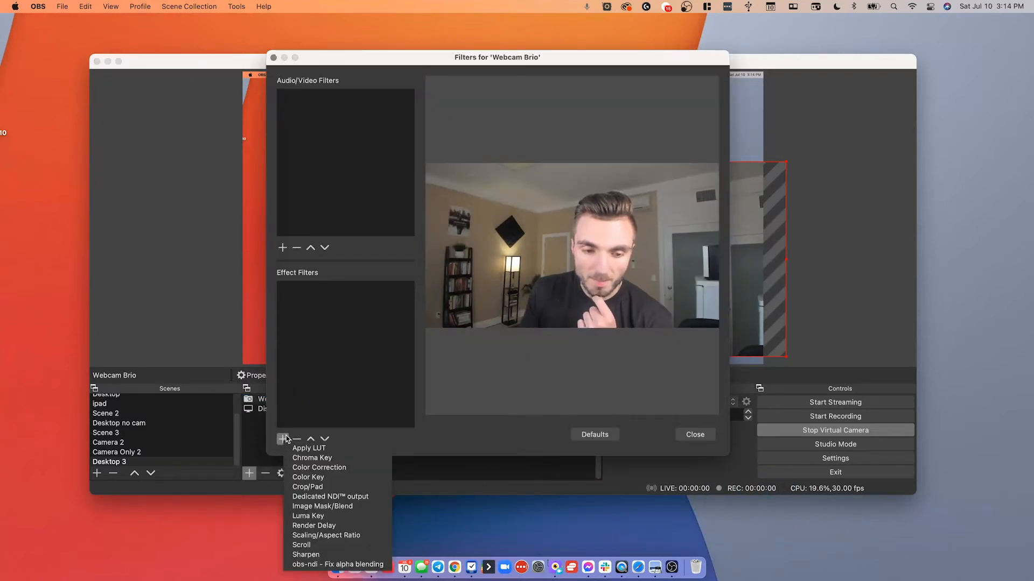
left_click(324, 487)
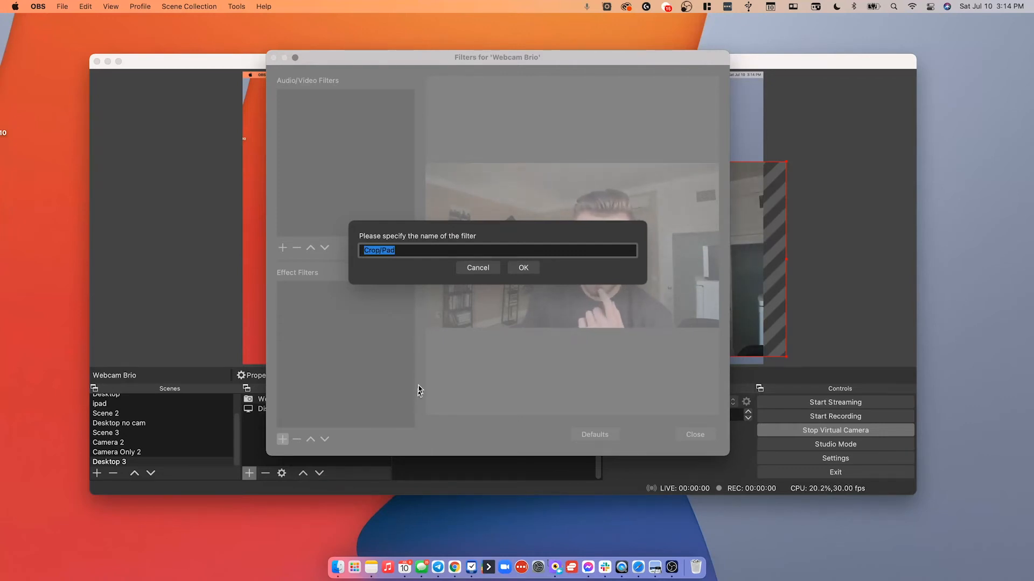
left_click(520, 272)
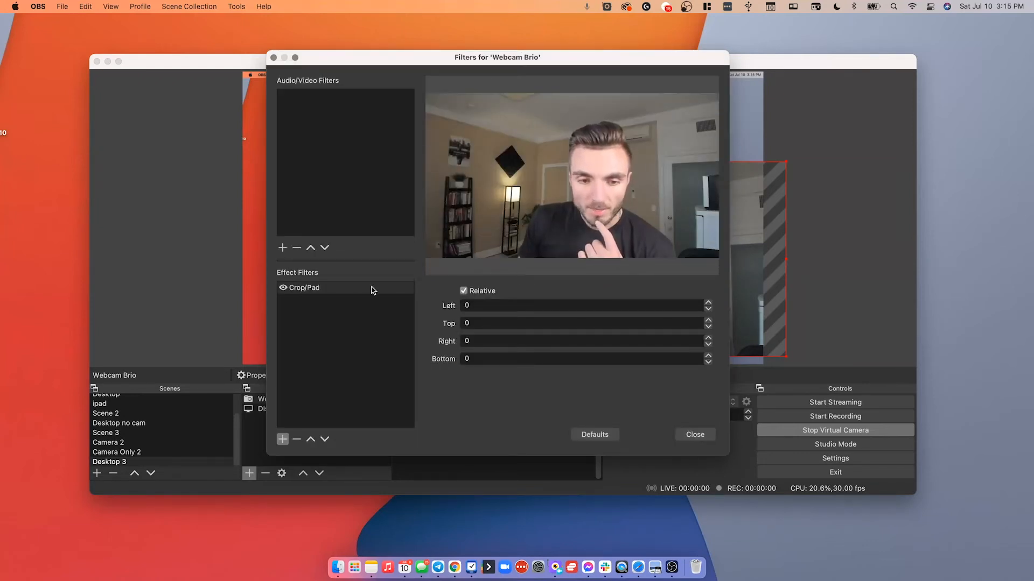
Set the Crop/Pad filter's left and right crop on Webcam Brio to 450 each.
left_click_drag(511, 57, 238, 71)
left_click(231, 318)
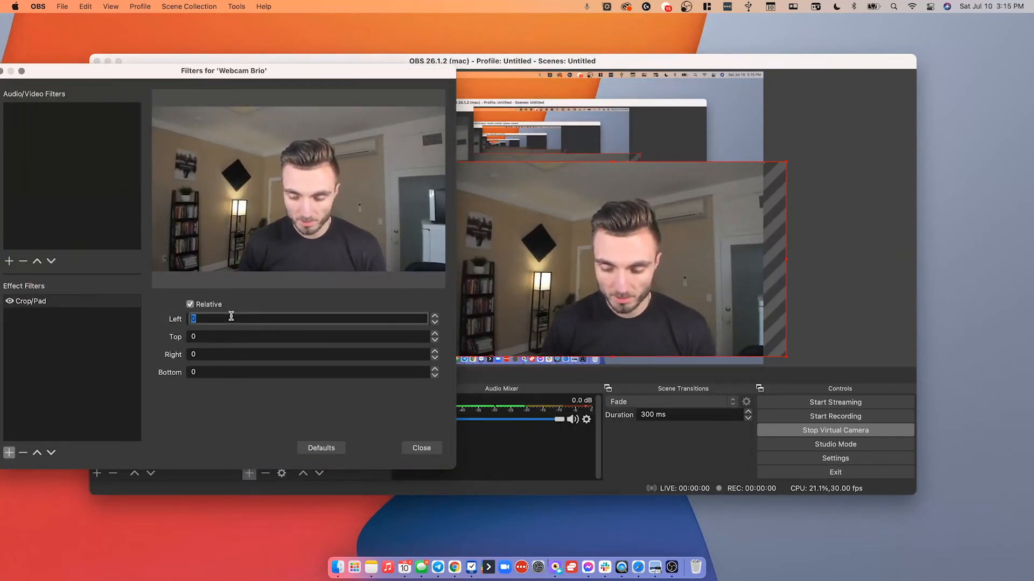
type("500")
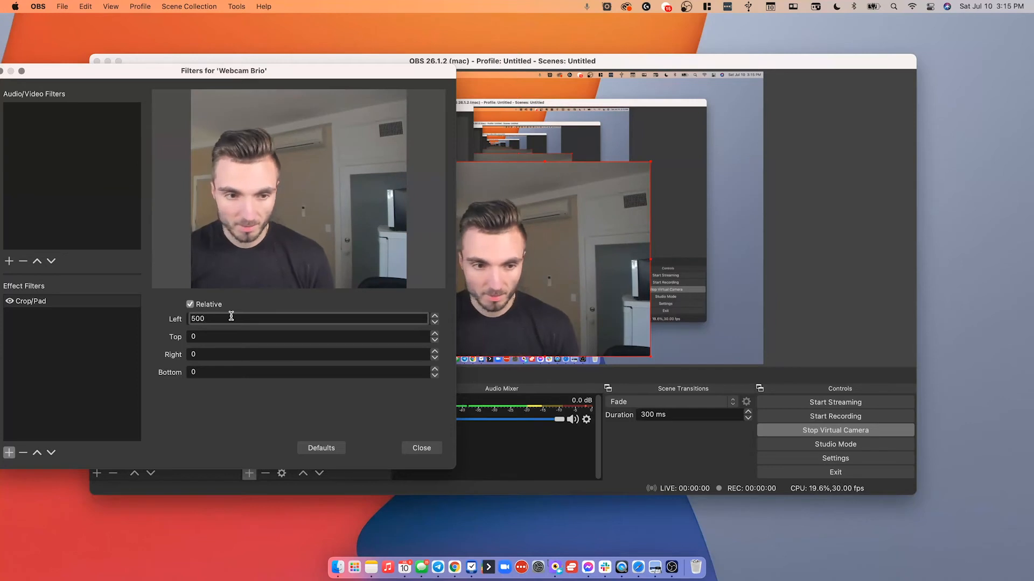
key("BackSpace")
key("BackSpace")
key("BackSpace")
type("4")
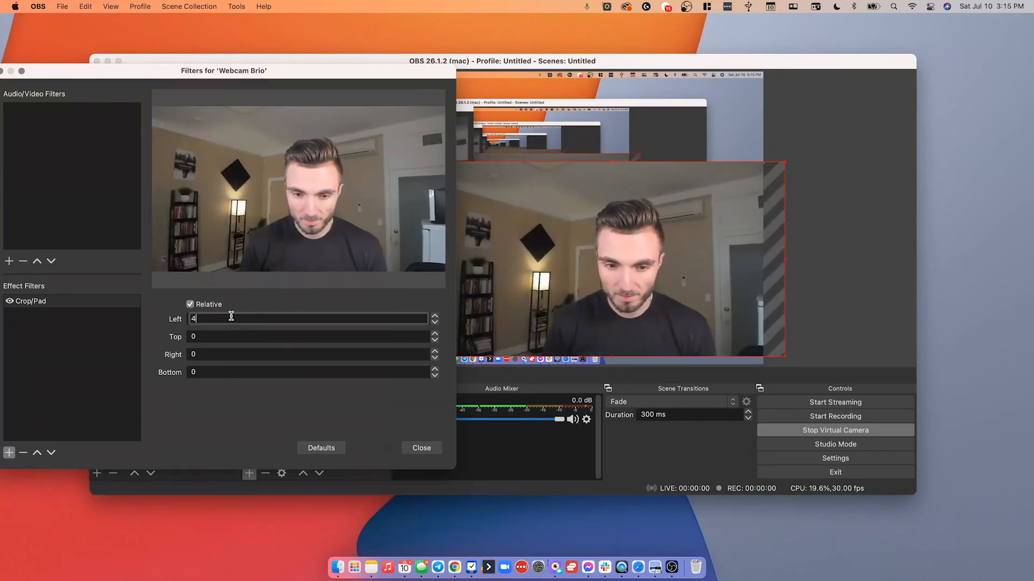
type("50")
left_click(207, 354)
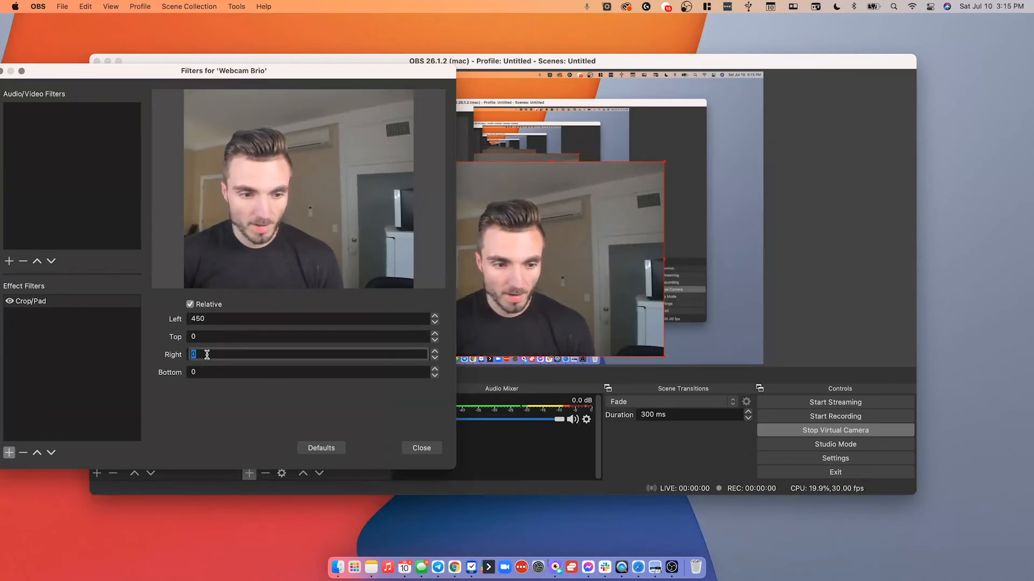
type("450")
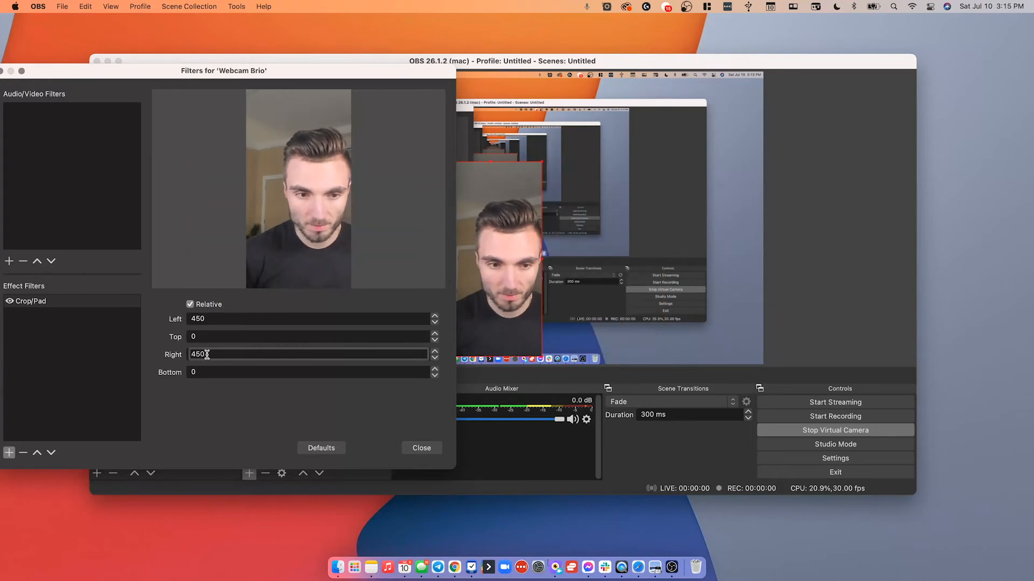
Set the Crop/Pad top crop to 150 and close the filters dialog.
left_click(205, 336)
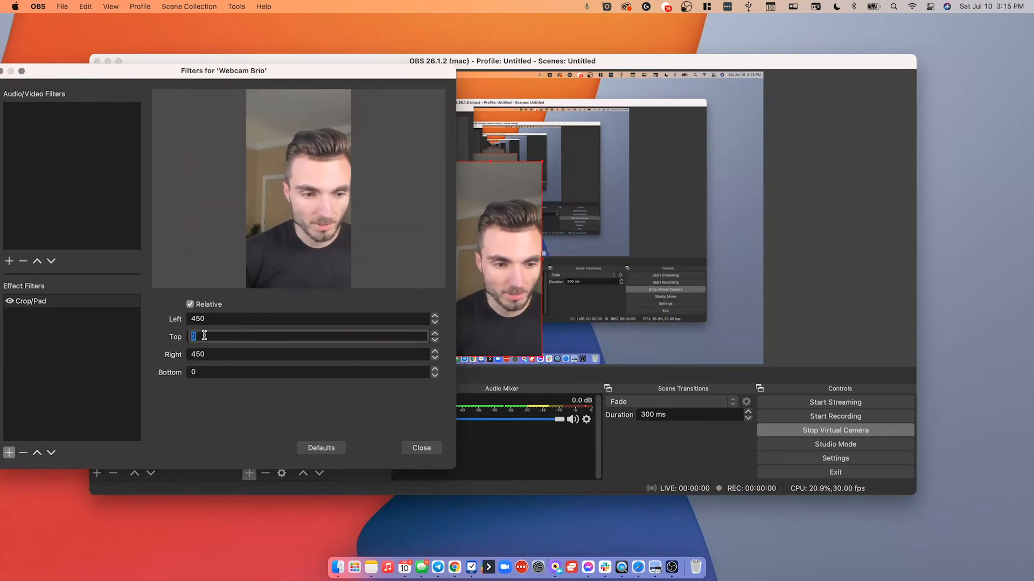
type("200")
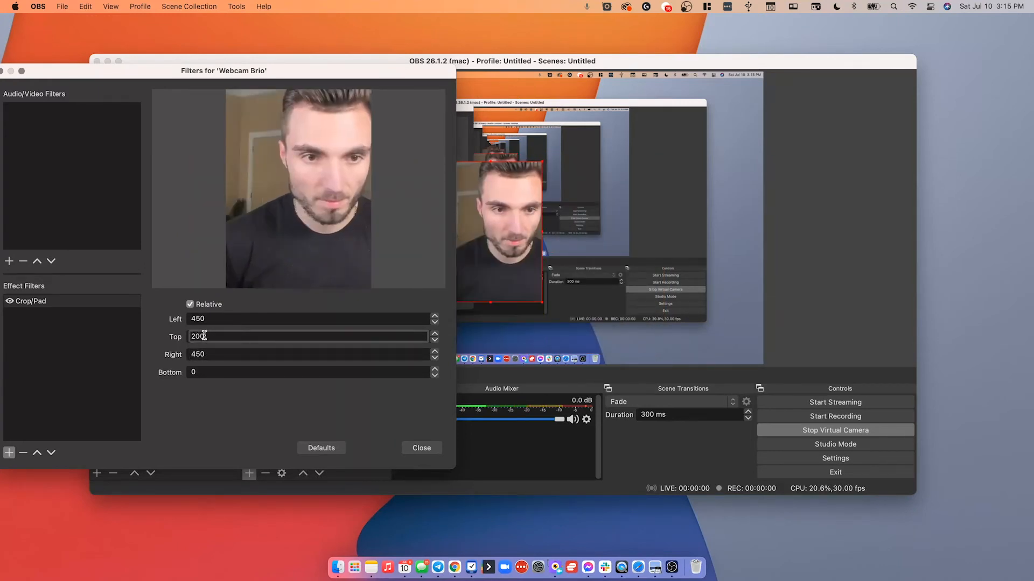
key("BackSpace")
key("BackSpace")
key("BackSpace")
type("150")
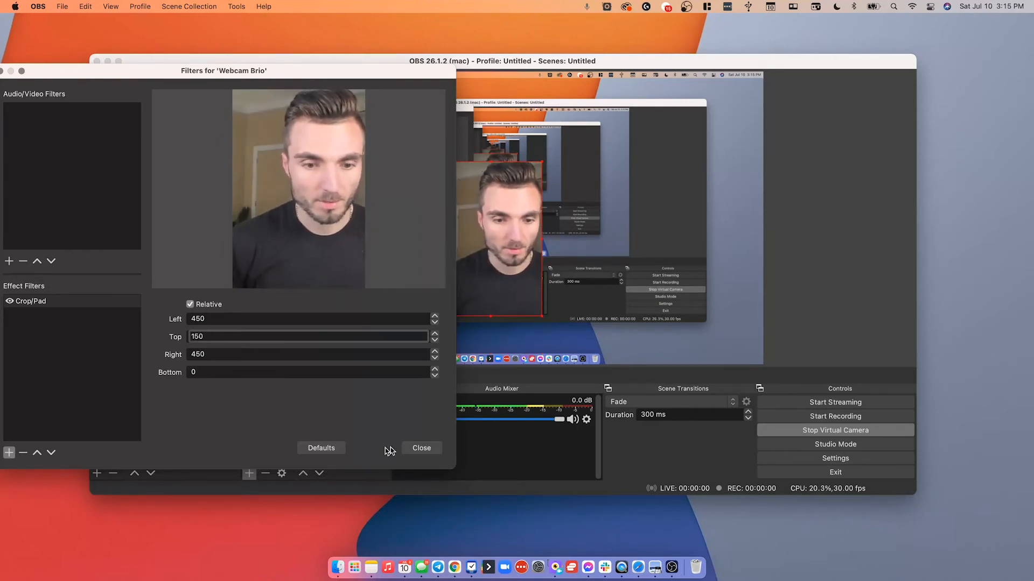
left_click(423, 449)
Move the cropped webcam into the lower right corner of the canvas.
left_click_drag(479, 228, 703, 314)
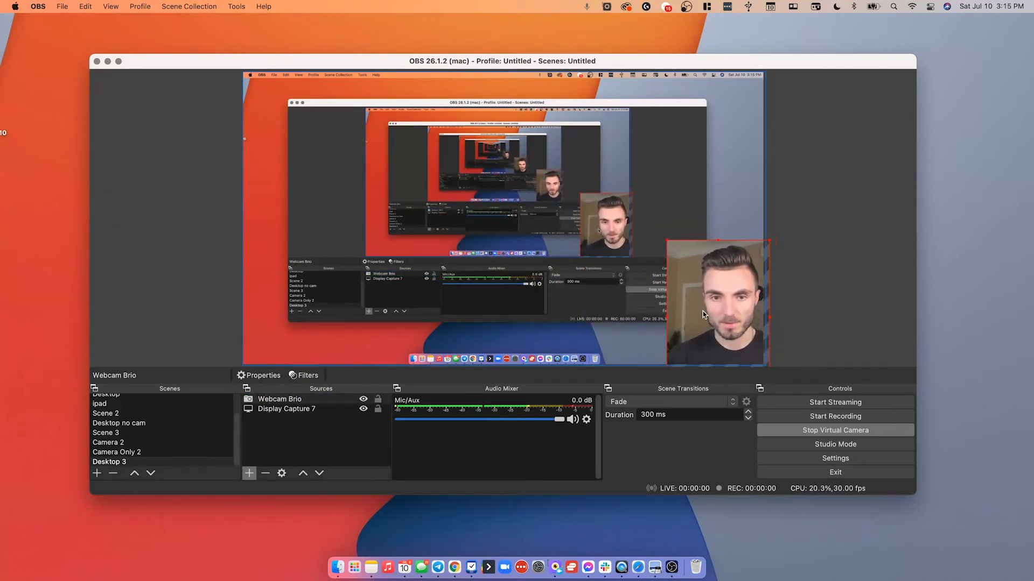
mouse_move(549, 63)
left_mouse_down()
mouse_move(554, 81)
mouse_move(0, 89)
mouse_move(0, 51)
mouse_move(416, 28)
mouse_move(557, 77)
left_mouse_up()
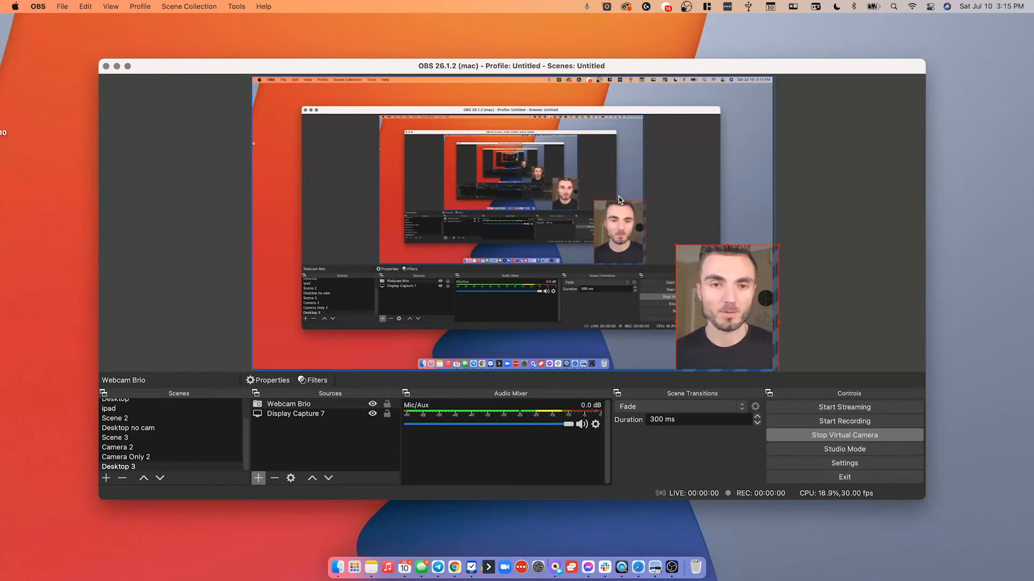
left_click_drag(520, 63, 542, 102)
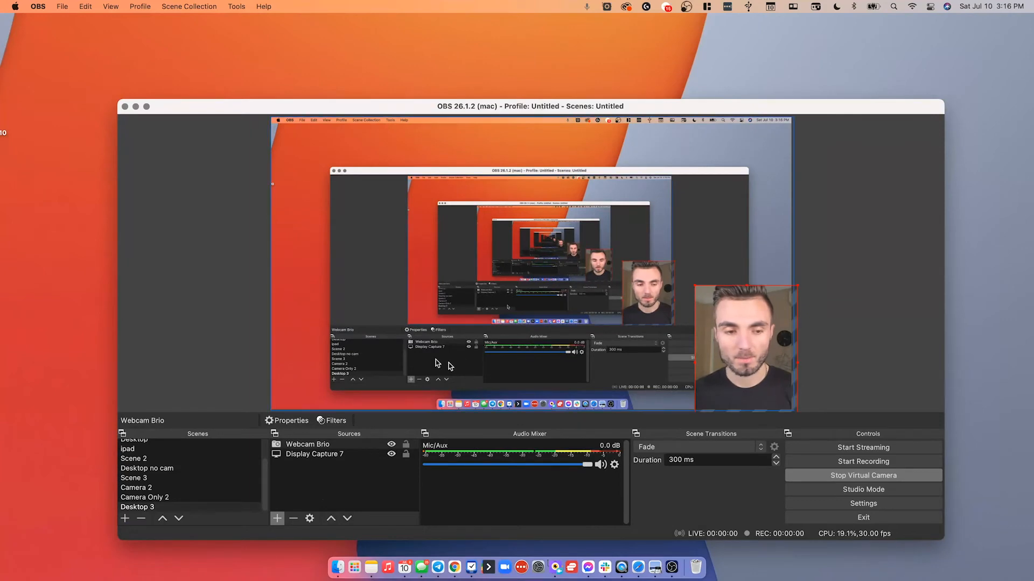
Switch to the Camera Only 2 scene and back to the Desktop 3 scene.
left_click(195, 497)
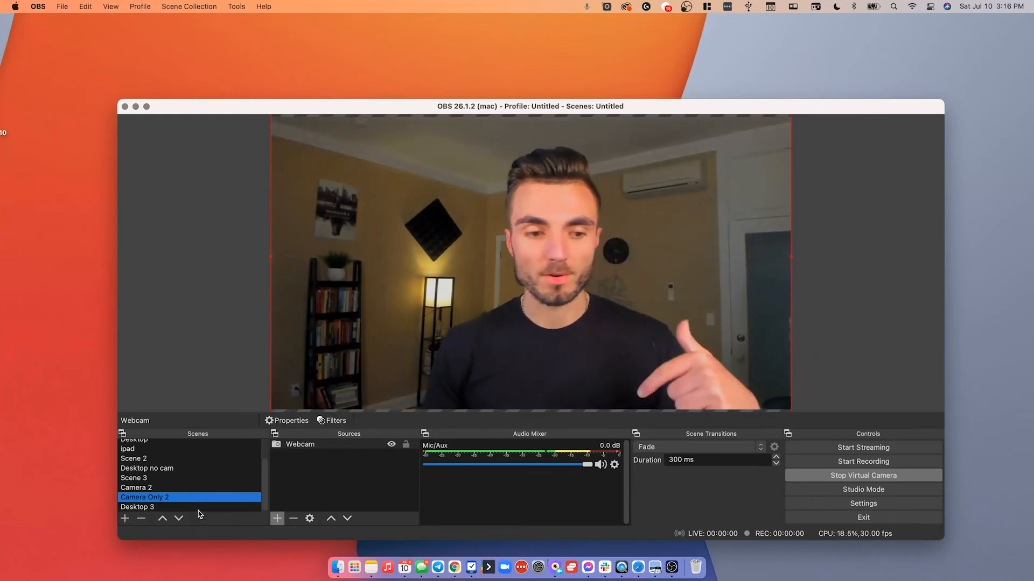
left_click(198, 509)
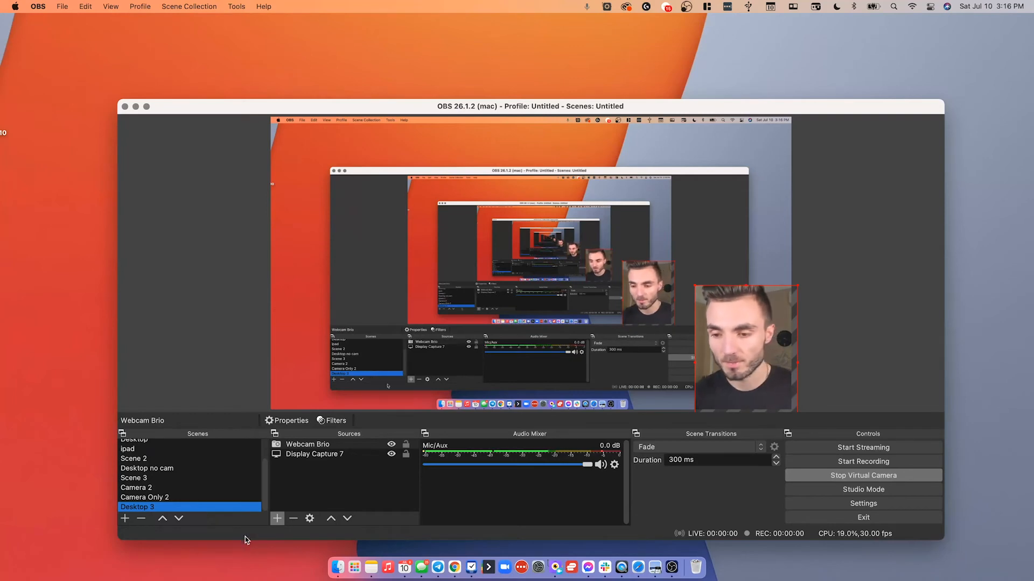
Open Settings and review the General, Audio, Stream and Output pages.
left_click(883, 504)
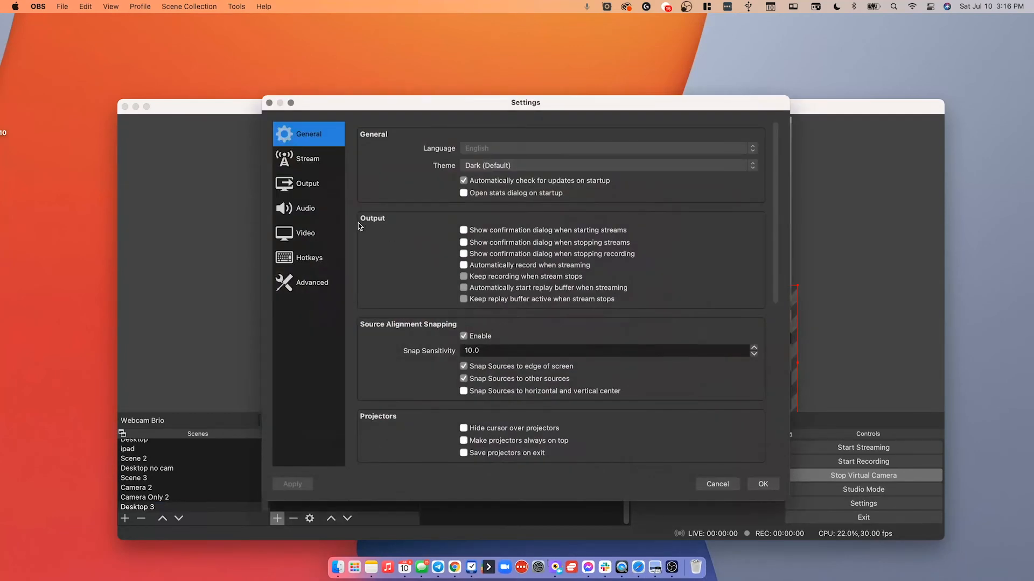
left_click(330, 213)
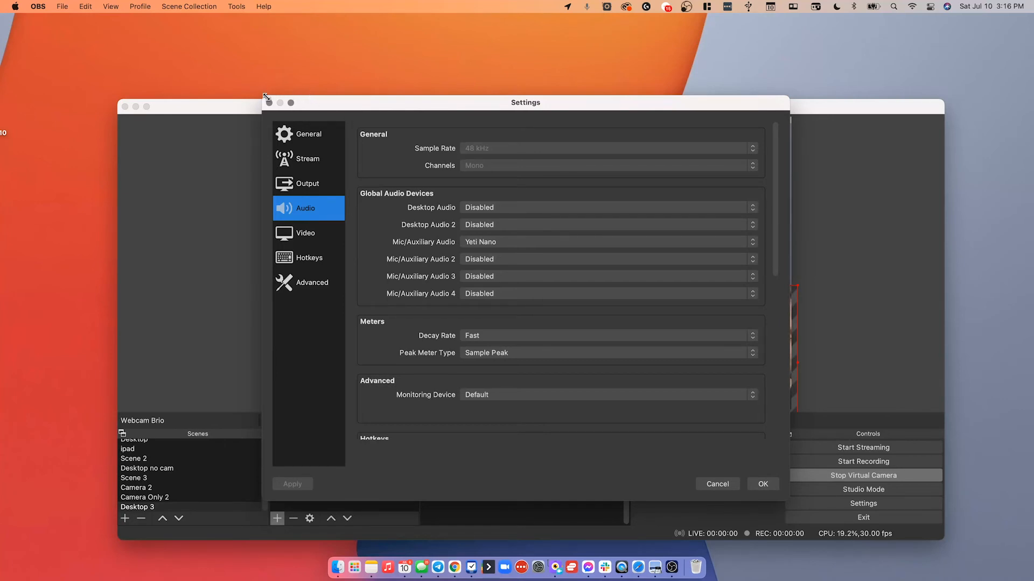
left_click(307, 134)
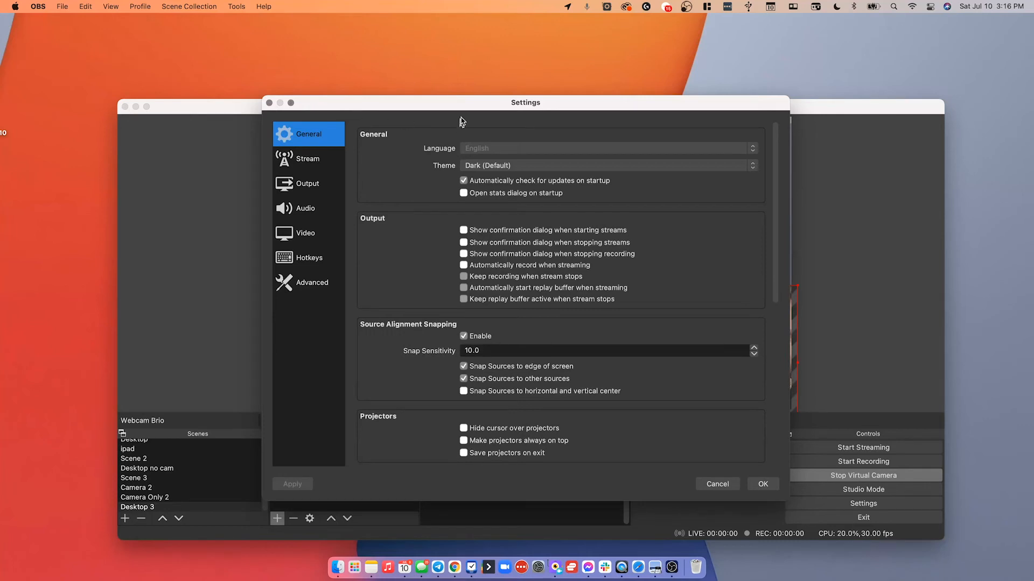
left_click_drag(473, 108, 390, 85)
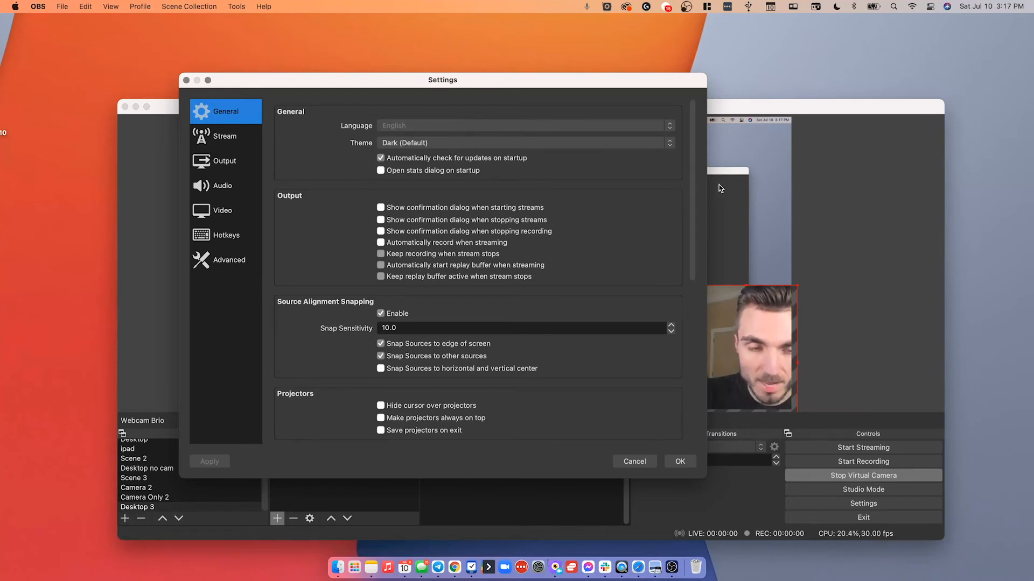
left_click(229, 137)
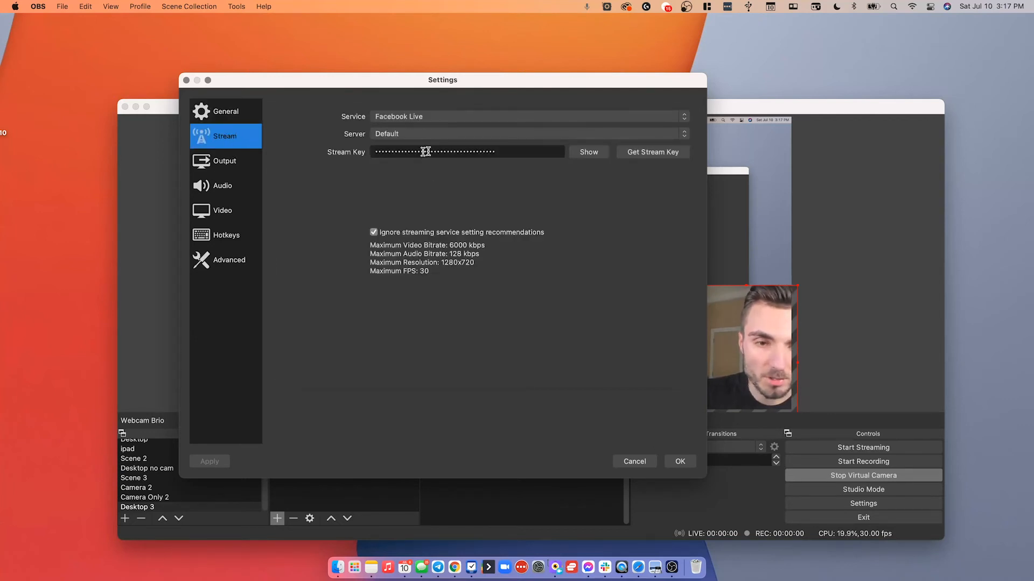
left_click(230, 165)
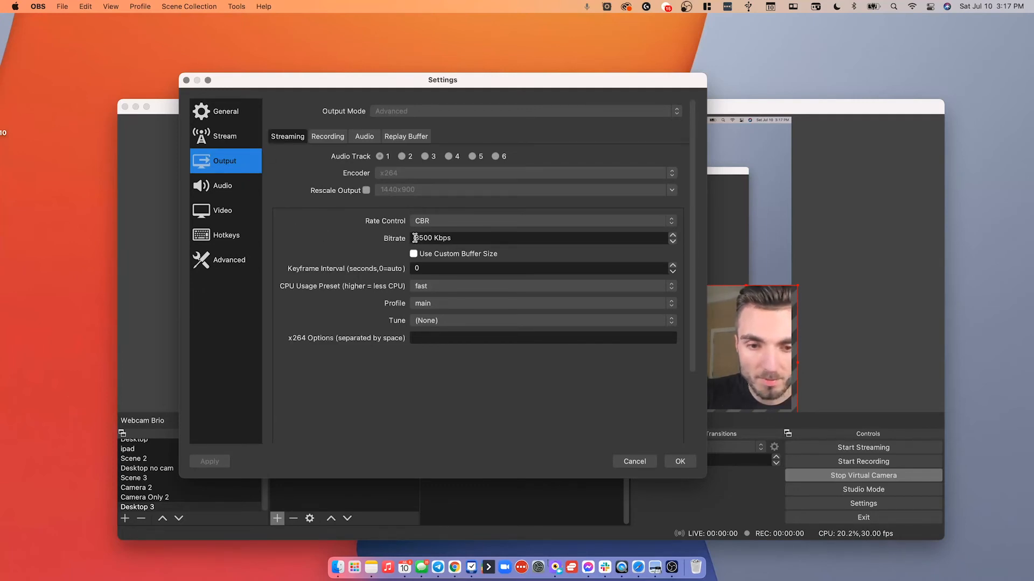
Inspect the streaming bitrate on the Output page and the microphone device on the Audio page.
left_click_drag(415, 238, 468, 239)
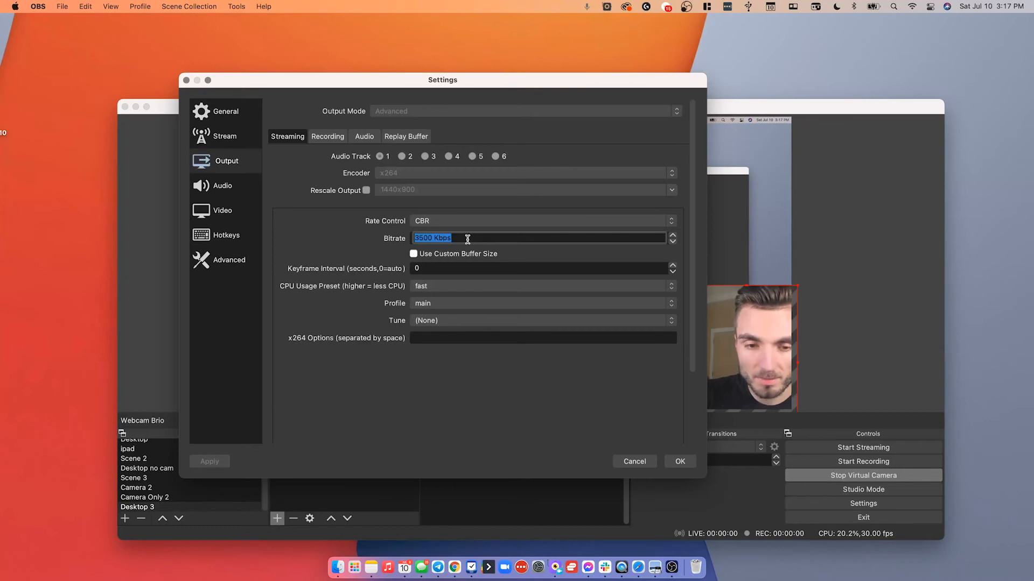
left_click(336, 239)
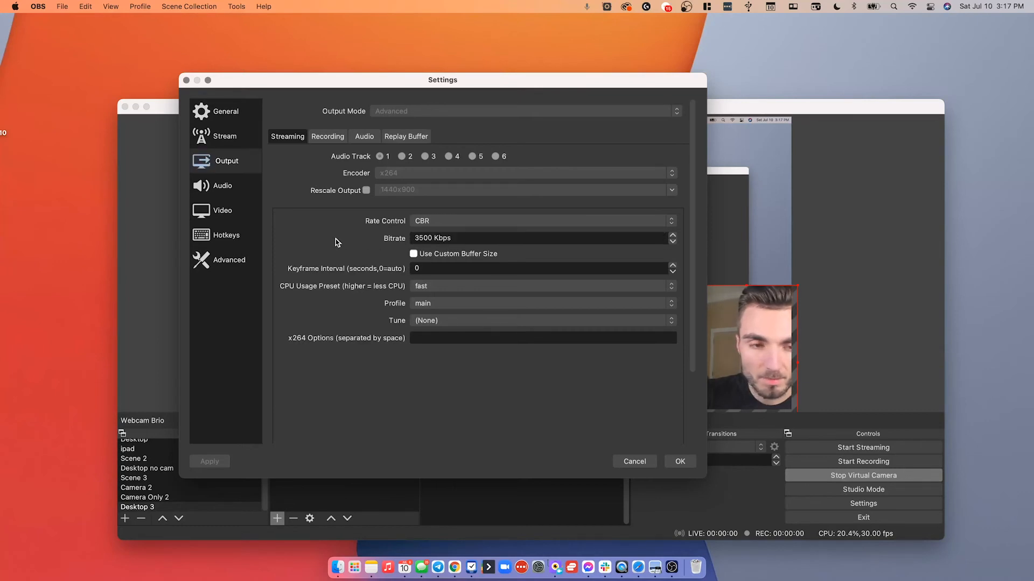
left_click(233, 183)
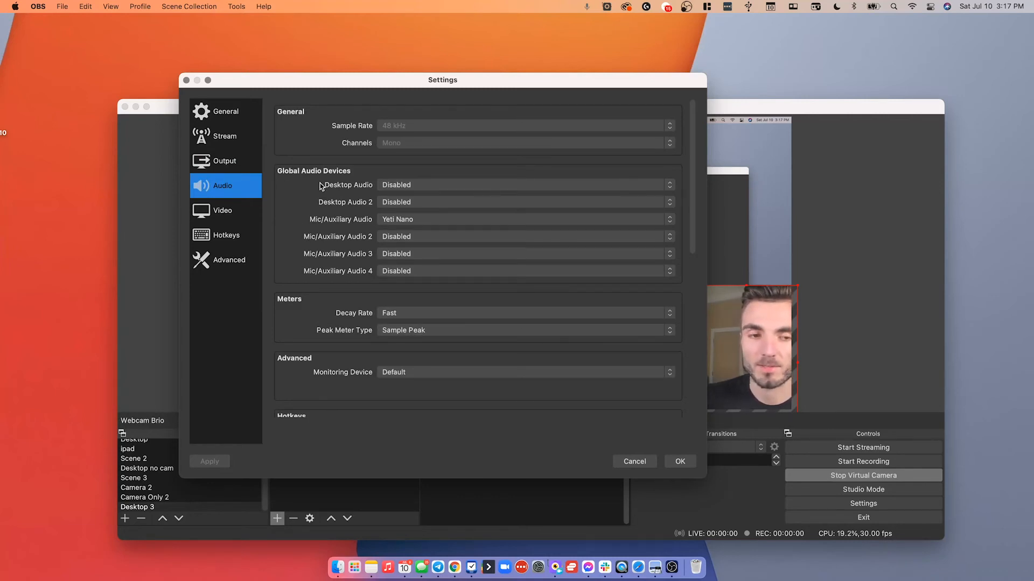
left_click(307, 221)
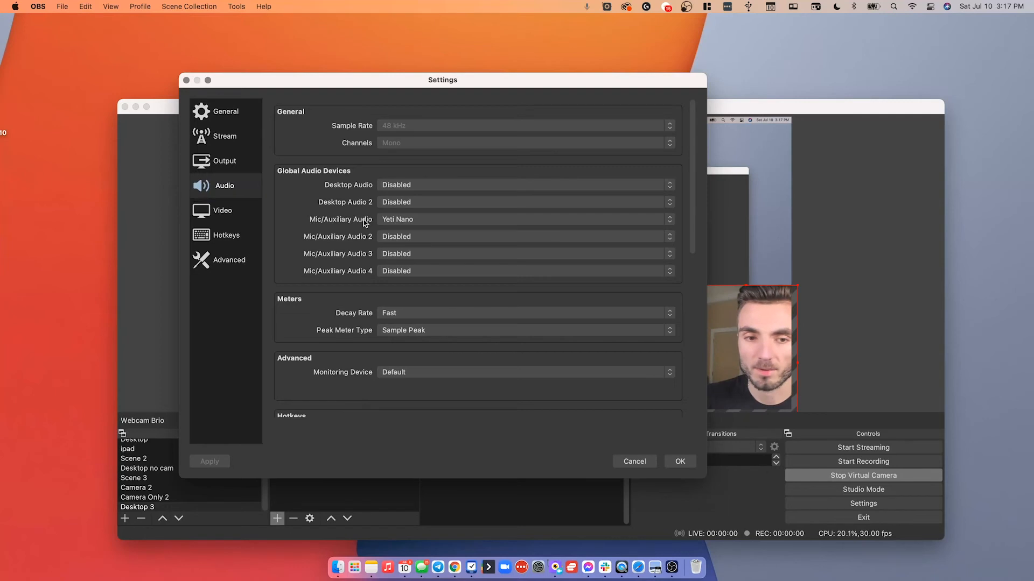
left_click(411, 218)
left_click(410, 218)
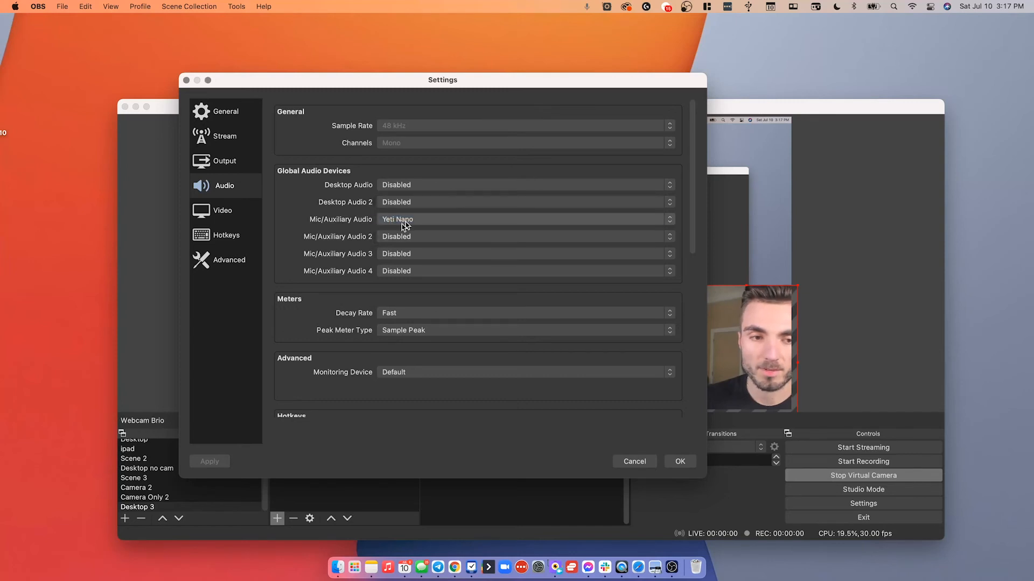
left_click(237, 213)
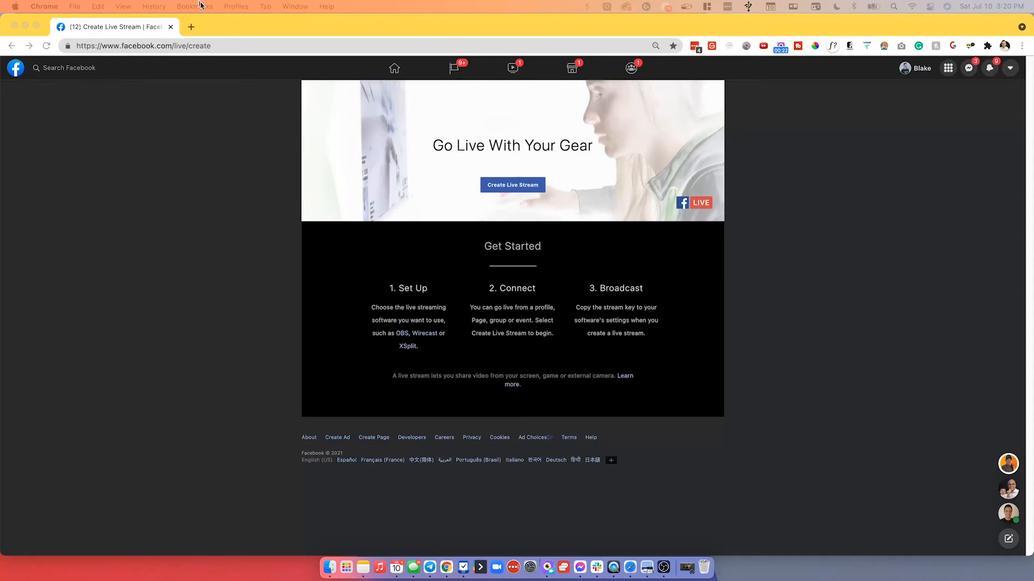
In Chrome, create a Facebook live stream posted in the Unleashed CEOs: 6-Figure Sales & Marketing Systems group and continue.
left_click(176, 48)
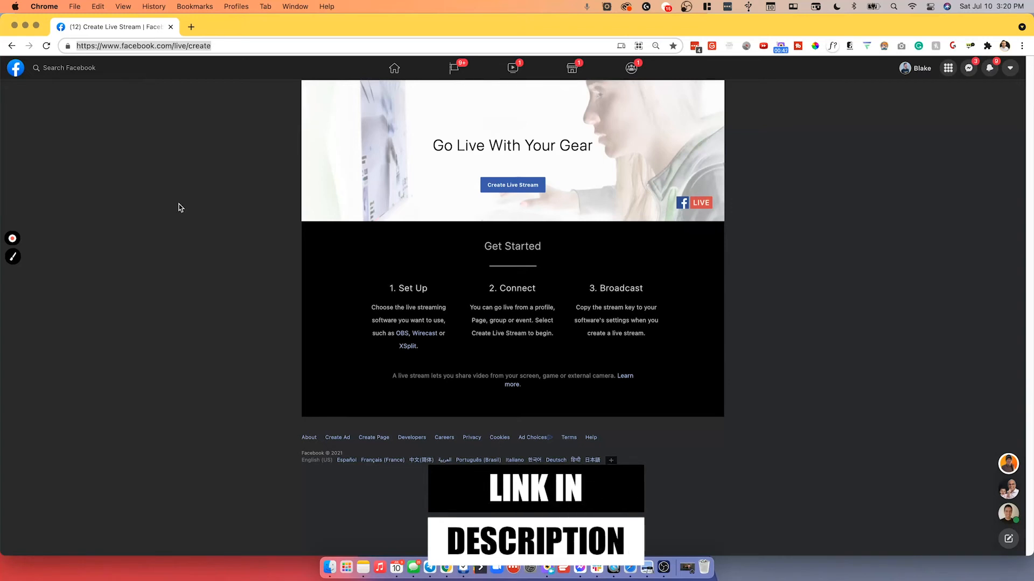
left_click(538, 184)
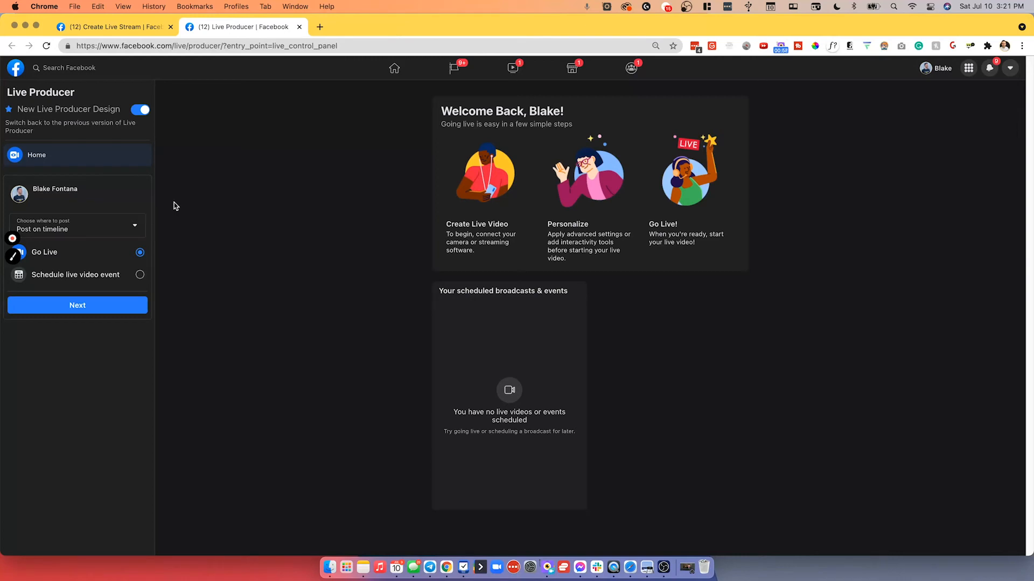
left_click(110, 225)
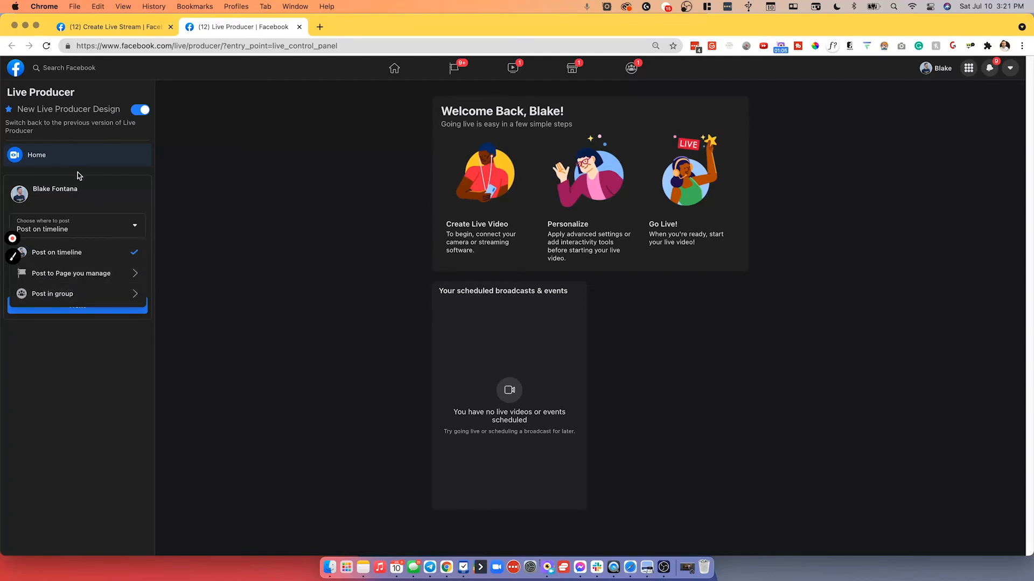
left_click(95, 294)
scroll(91, 310, "down", 20)
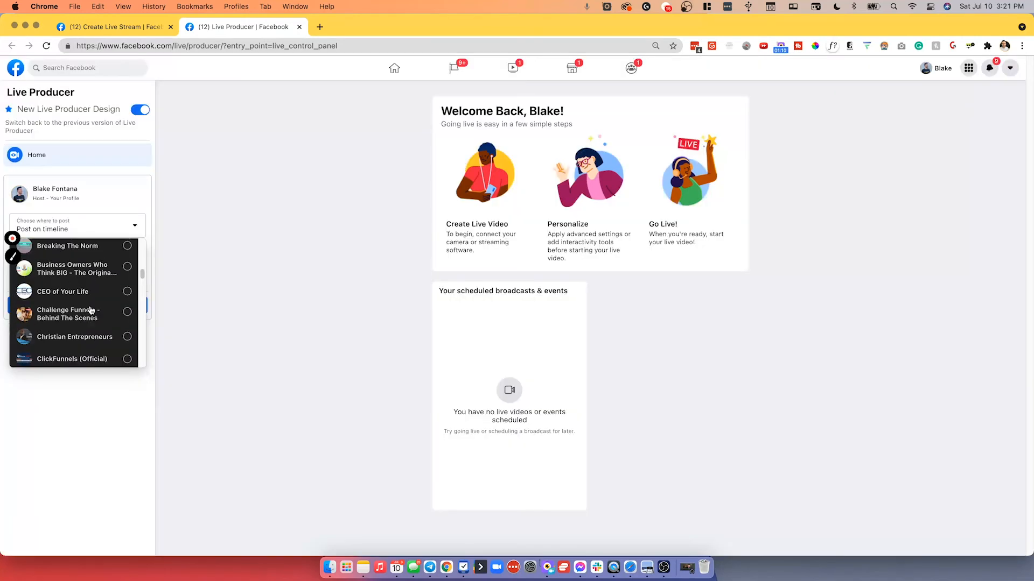
scroll(91, 310, "down", 20)
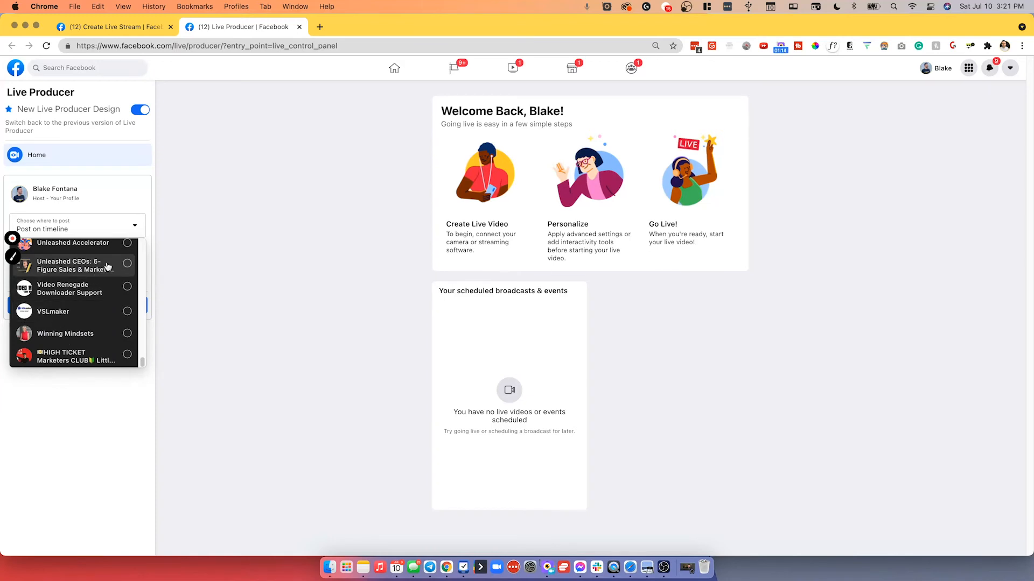
left_click(107, 266)
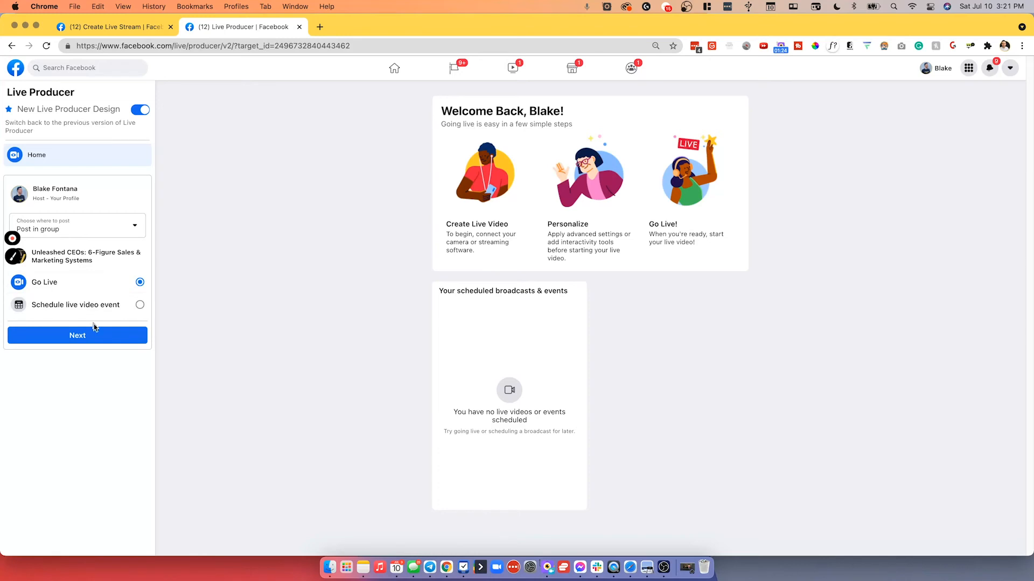
left_click(87, 340)
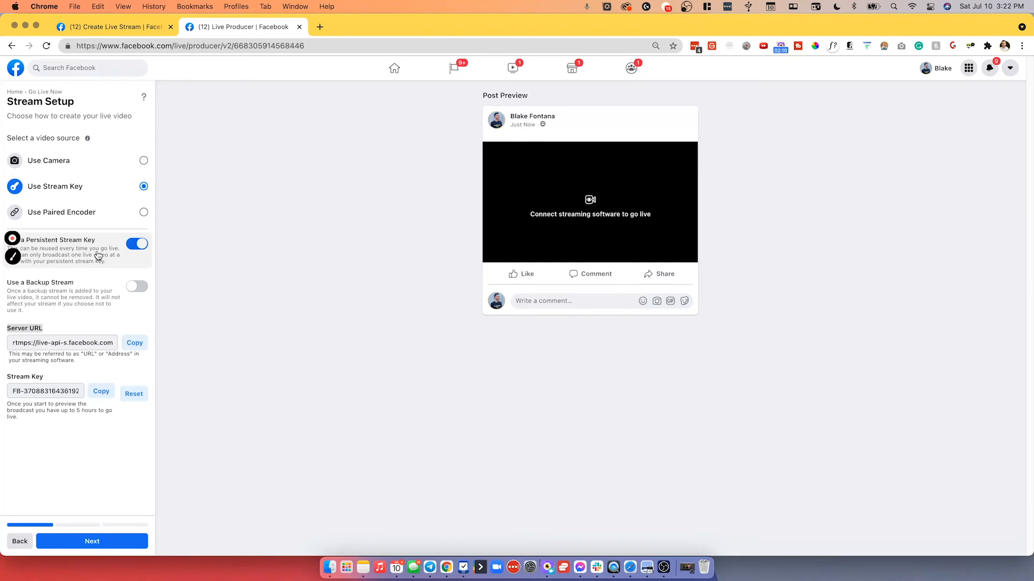
Examine the server URL and stream key fields on the Stream Setup page, then switch back to OBS.
left_click(54, 327)
left_click_drag(49, 328, 3, 329)
left_click(40, 329)
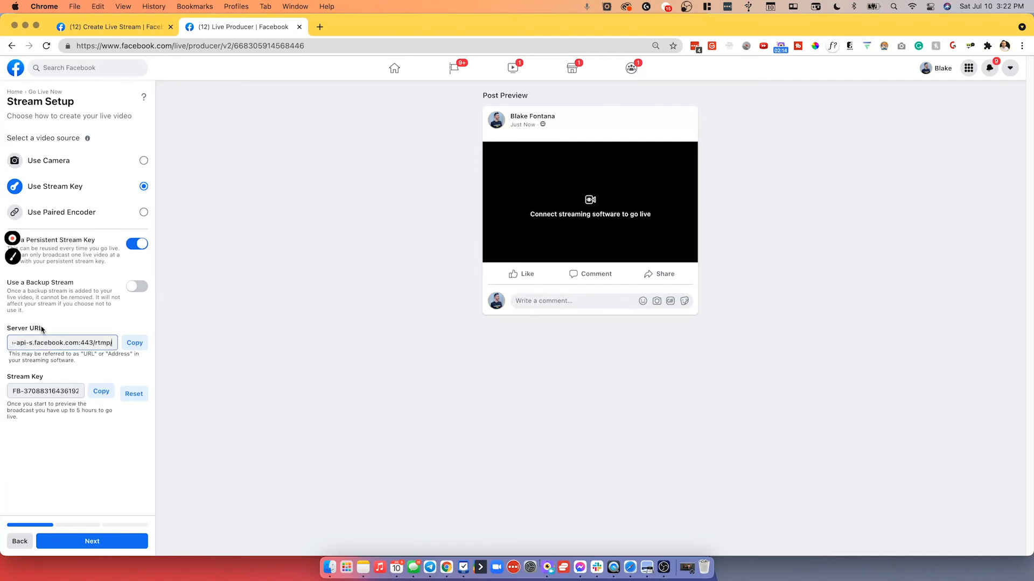
left_click_drag(47, 379, 3, 378)
left_click(241, 380)
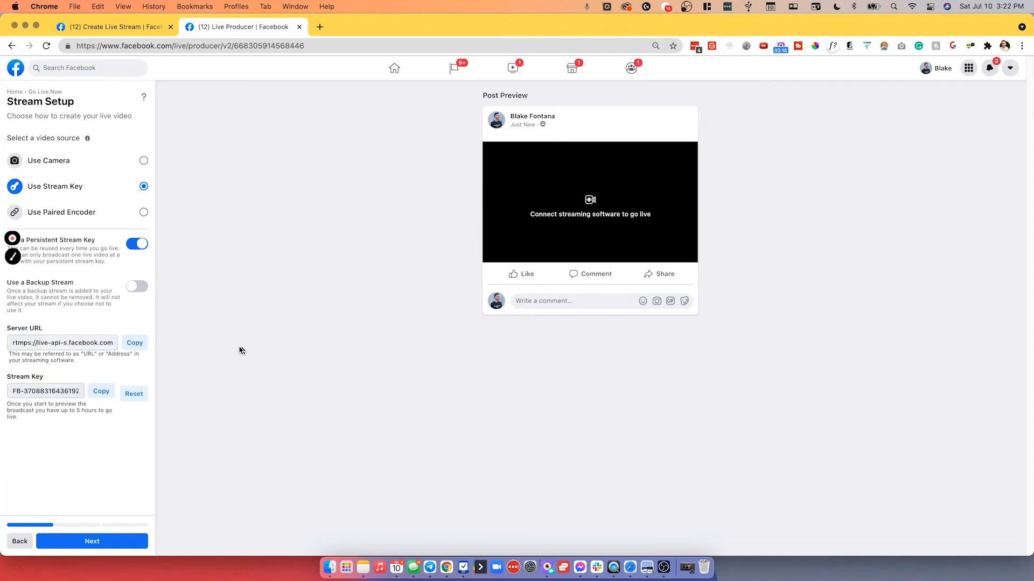
left_click(664, 567)
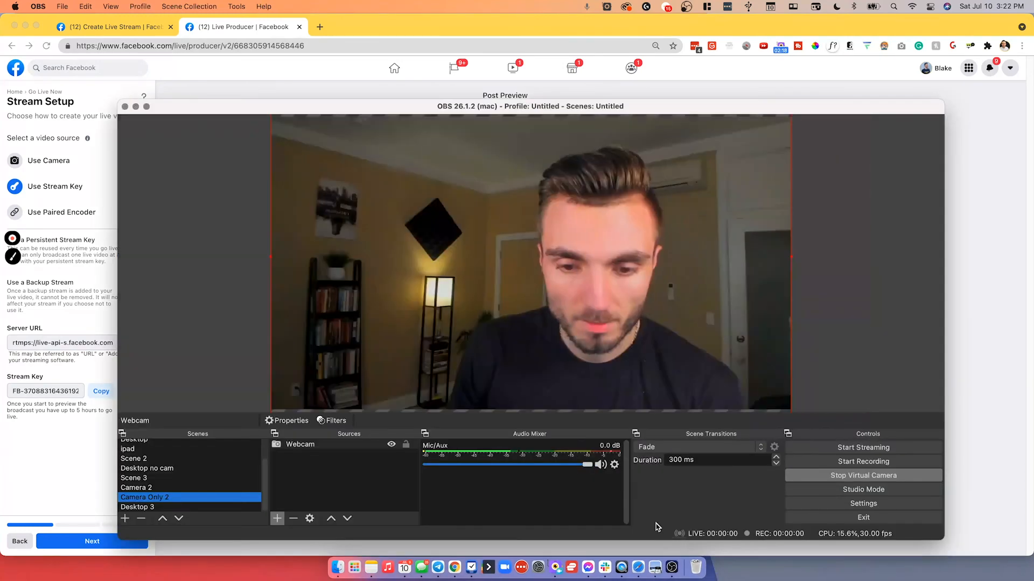
Open the OBS Stream settings and clear the existing stream key.
left_click_drag(377, 106, 370, 79)
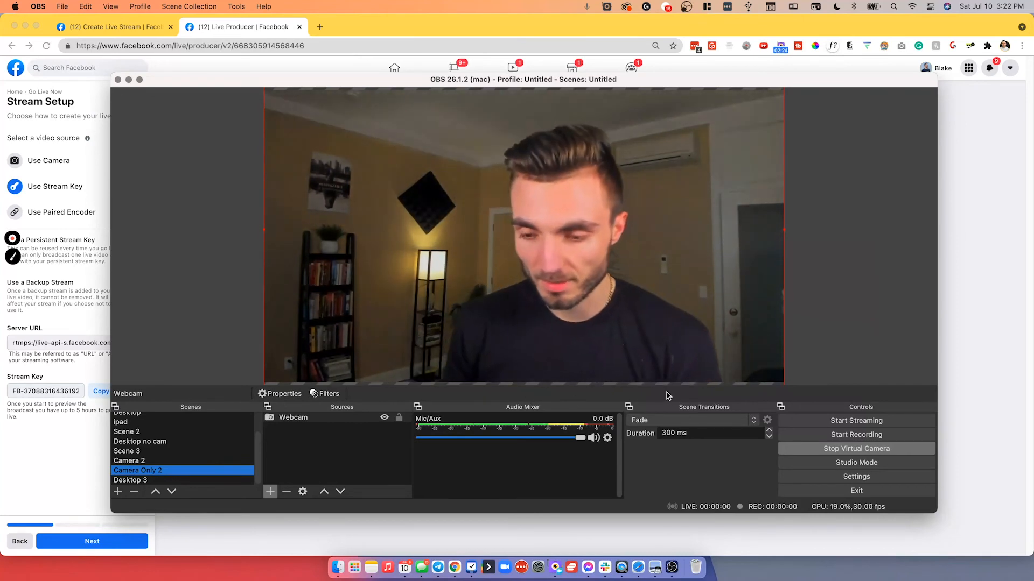
left_click(866, 481)
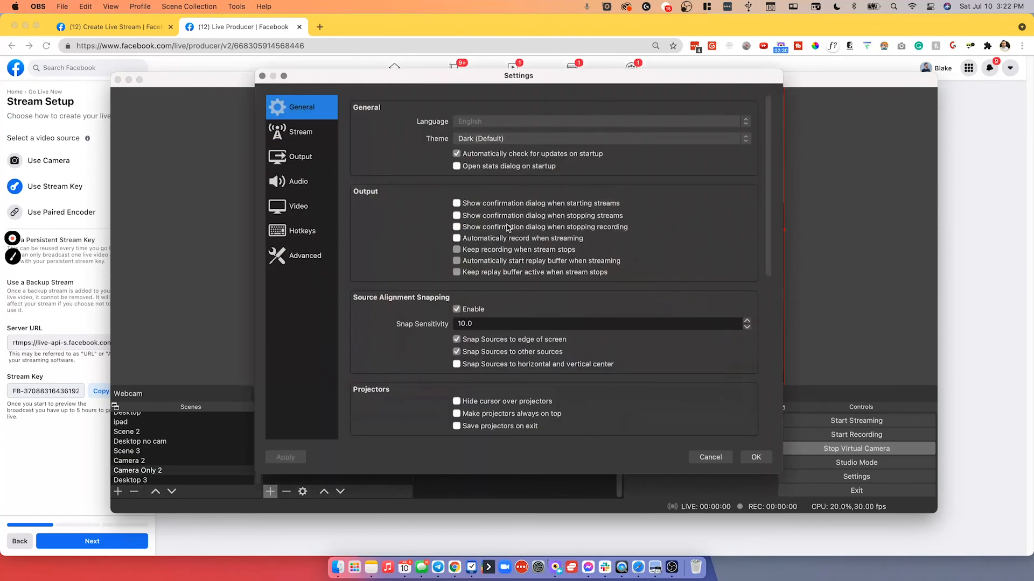
left_click(301, 134)
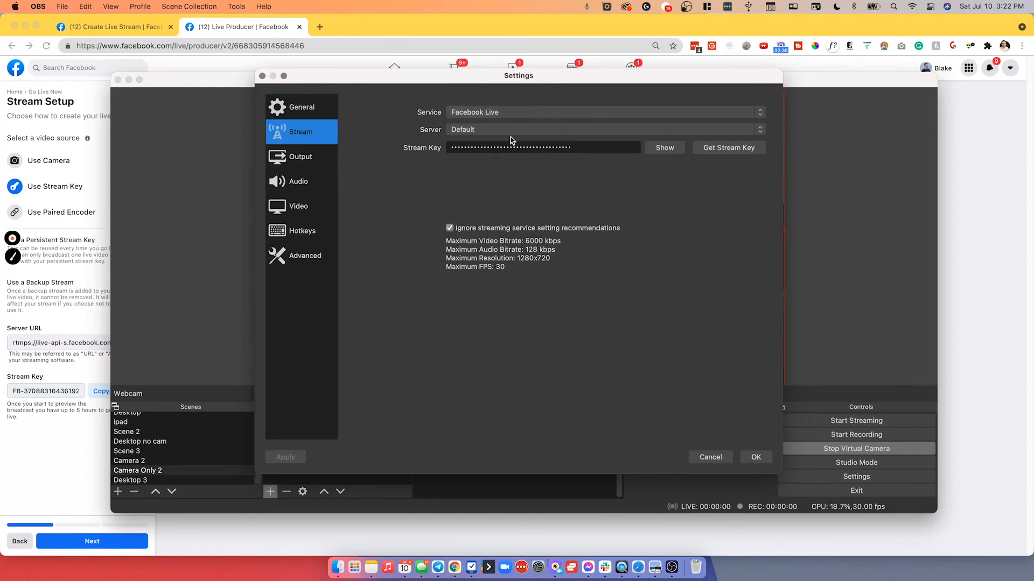
left_click(638, 132)
left_click(638, 133)
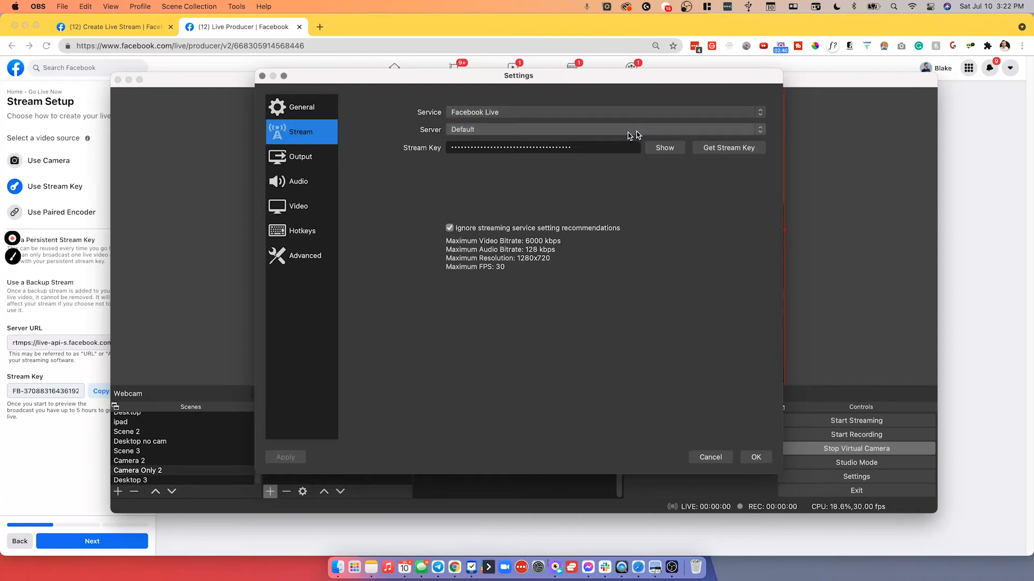
double_click(495, 146)
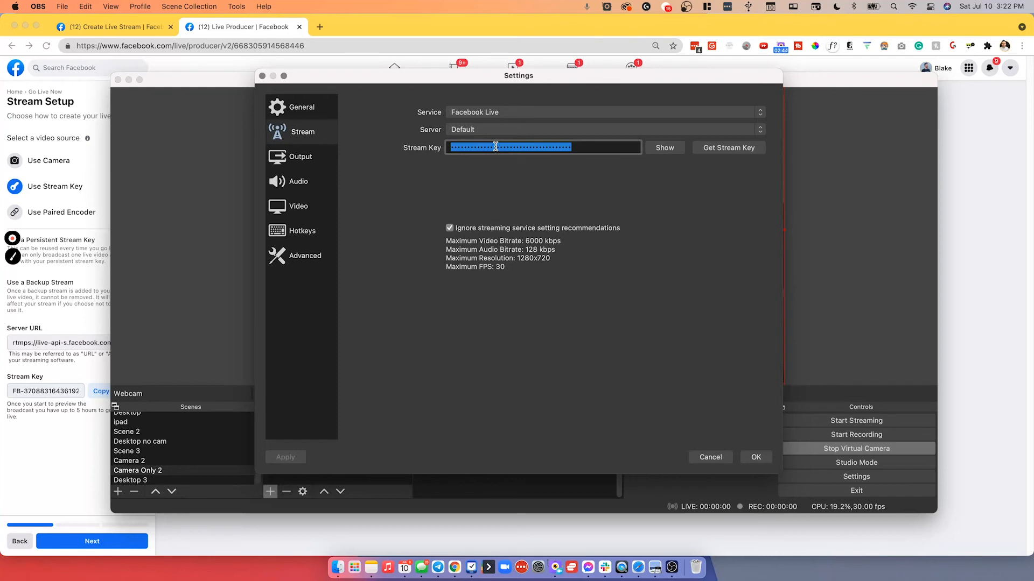
key("BackSpace")
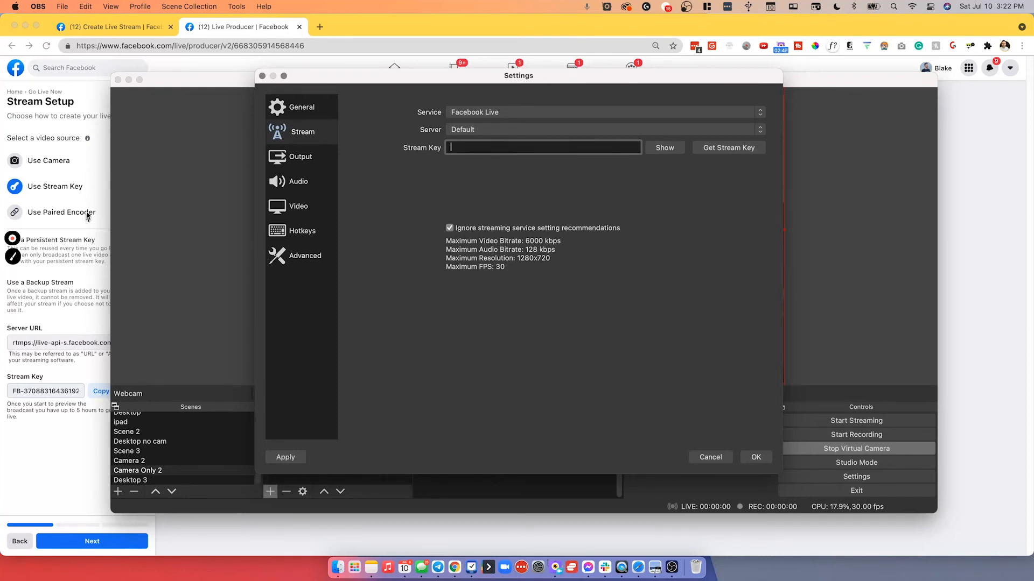
Copy the stream key from the Facebook Stream Setup page, paste it into the OBS Stream Key field, and save the settings.
left_click(65, 268)
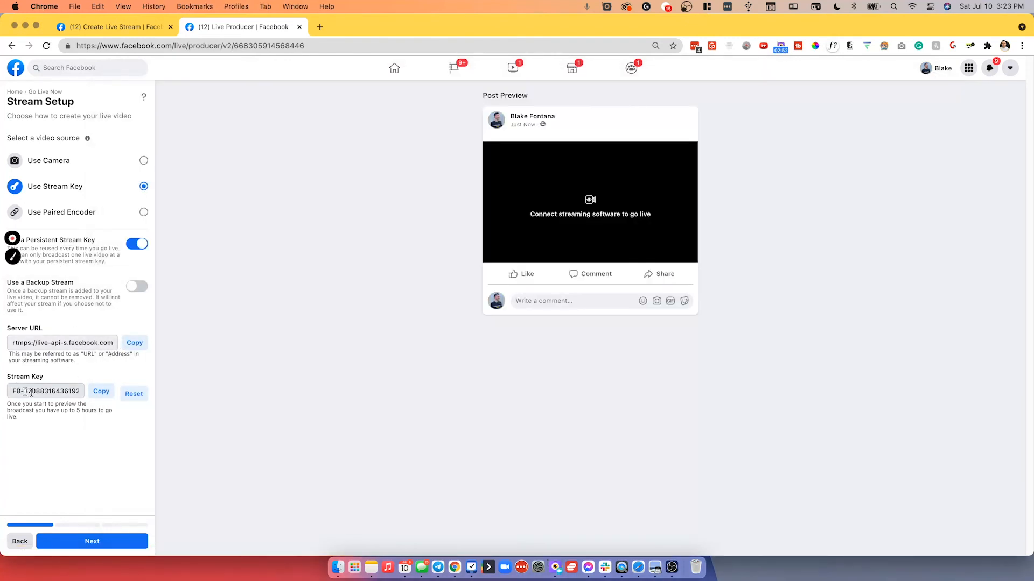
left_click(98, 391)
left_click(671, 564)
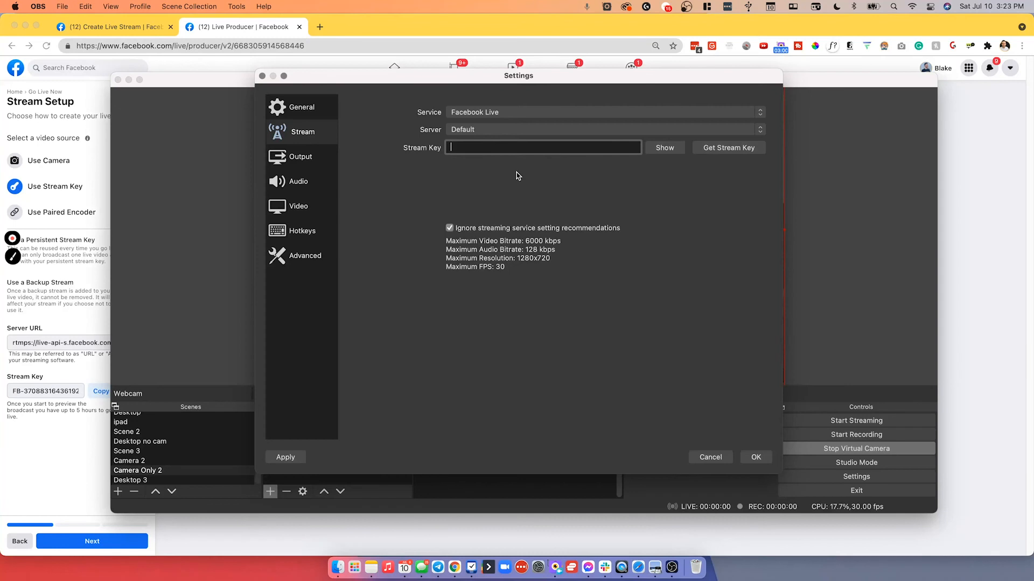
key("super+v")
left_click(757, 459)
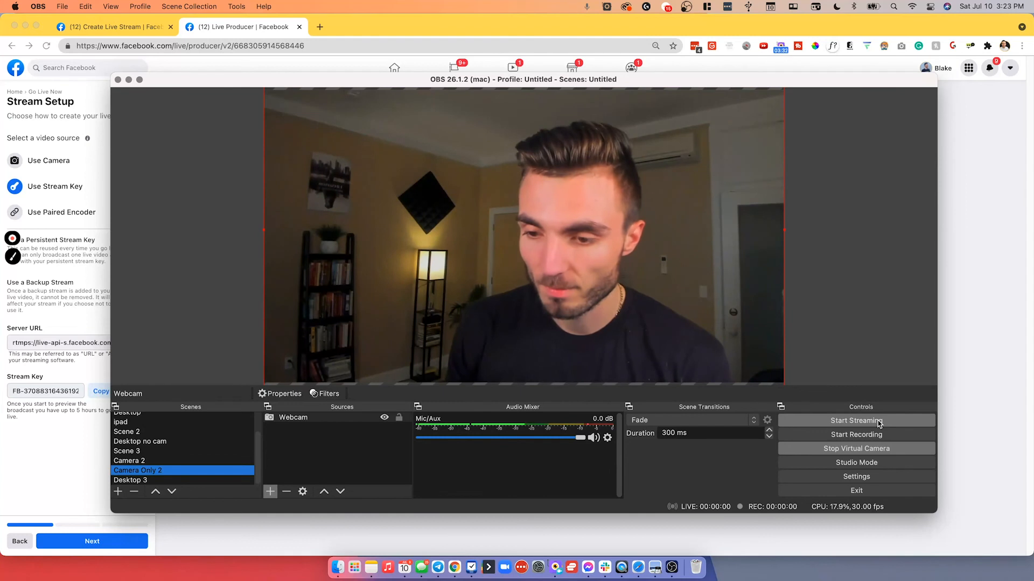
Stop the virtual camera, start streaming in OBS, and hide the OBS window.
left_click(870, 451)
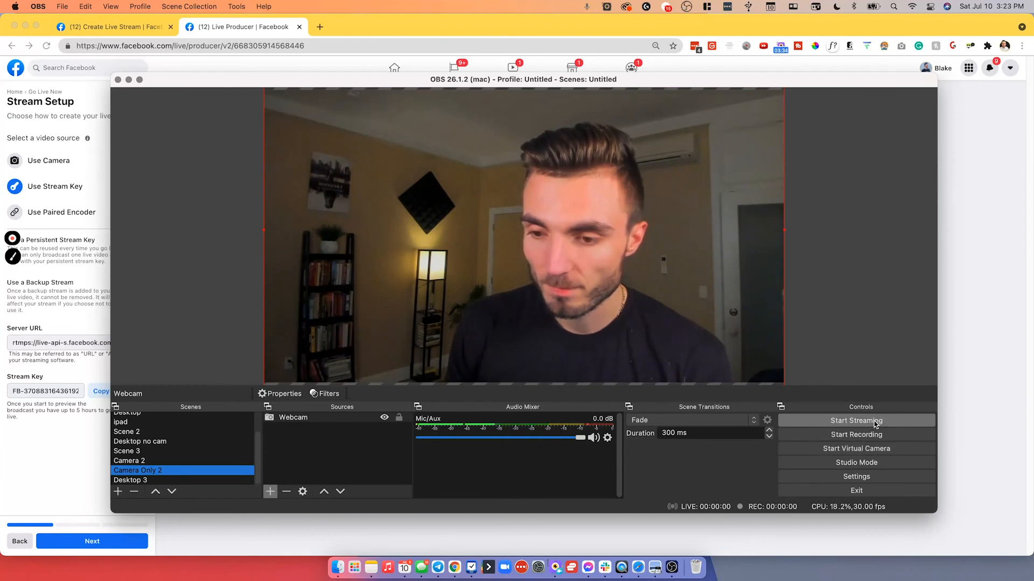
left_click(875, 425)
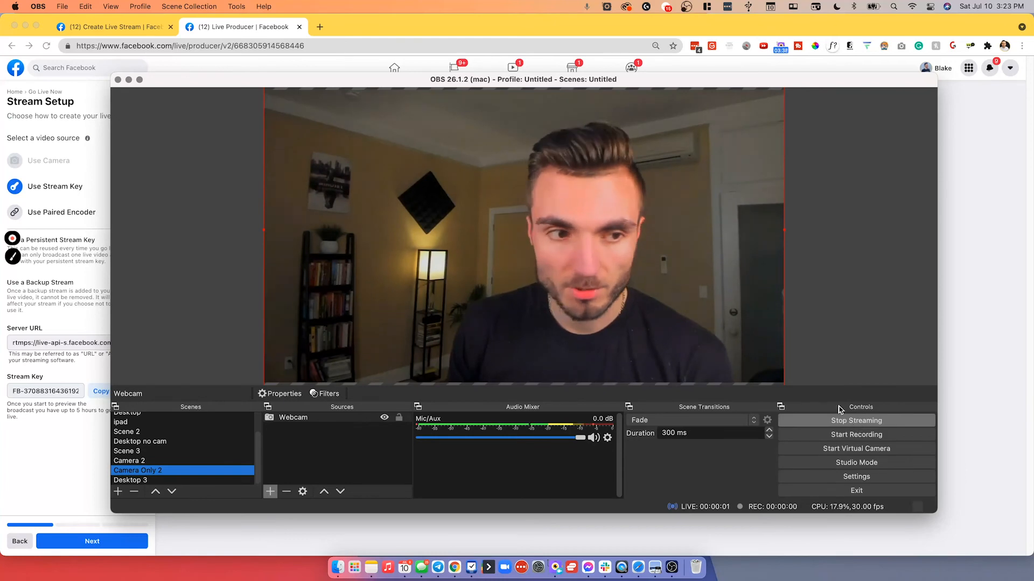
left_click(129, 80)
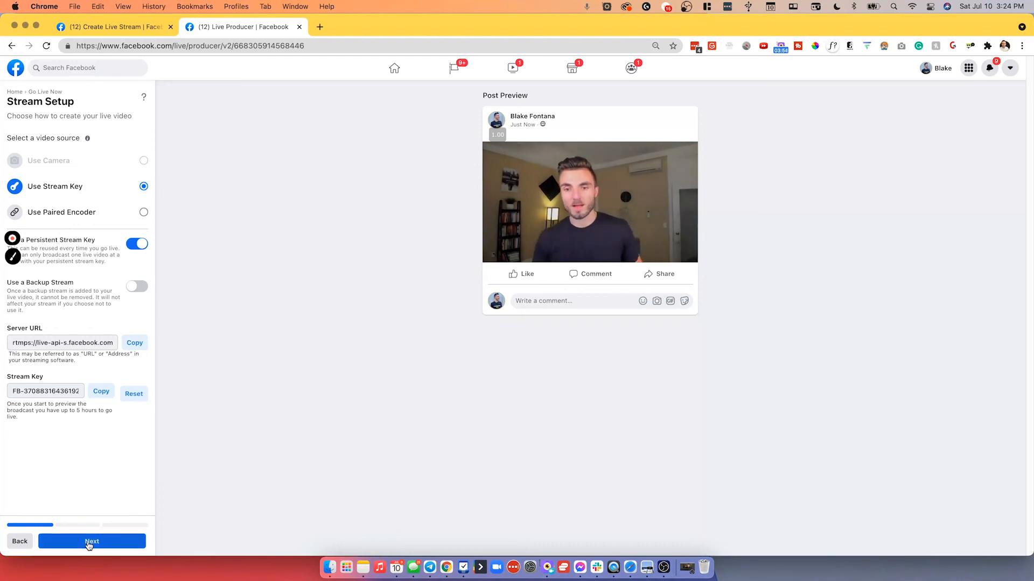
Continue to the post details, type dashes in the description, then go back to Live Producer home.
left_click(119, 539)
left_click(65, 212)
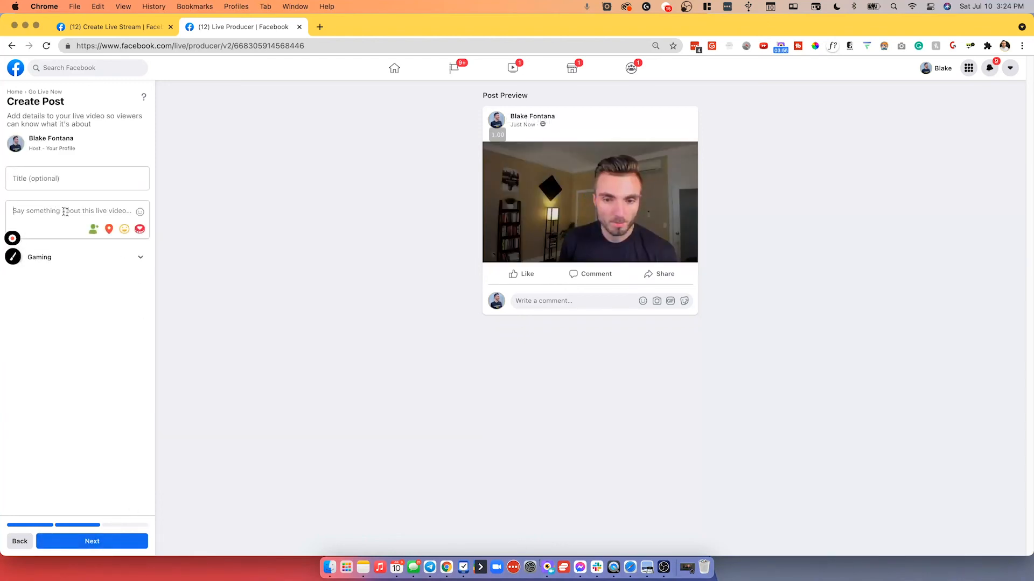
type("---")
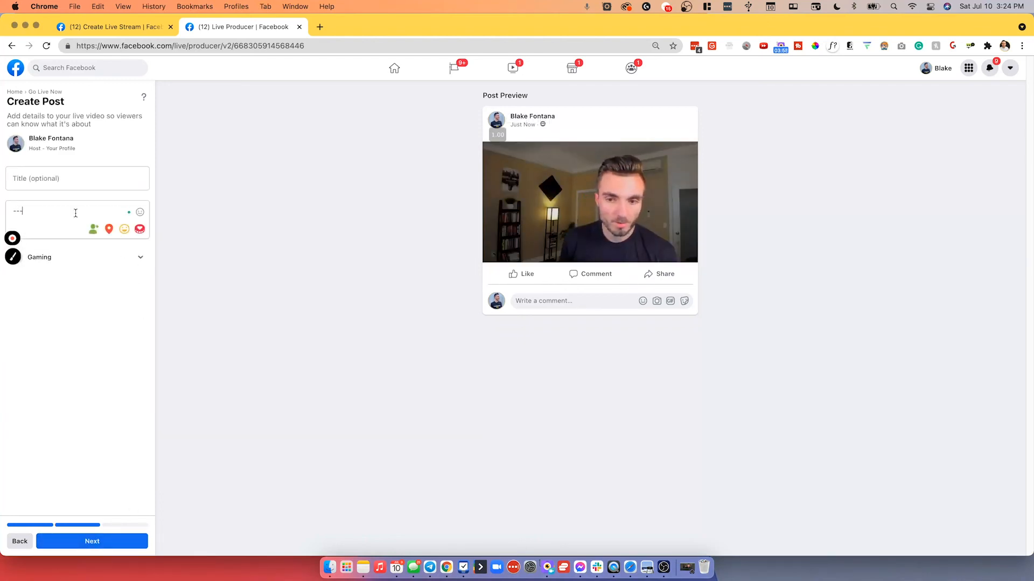
type("------")
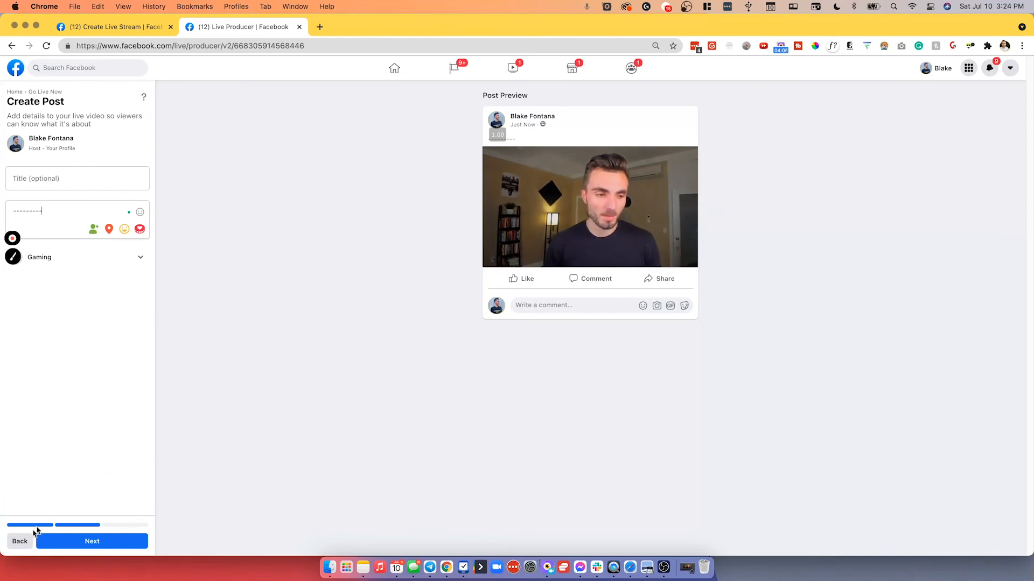
left_click(20, 541)
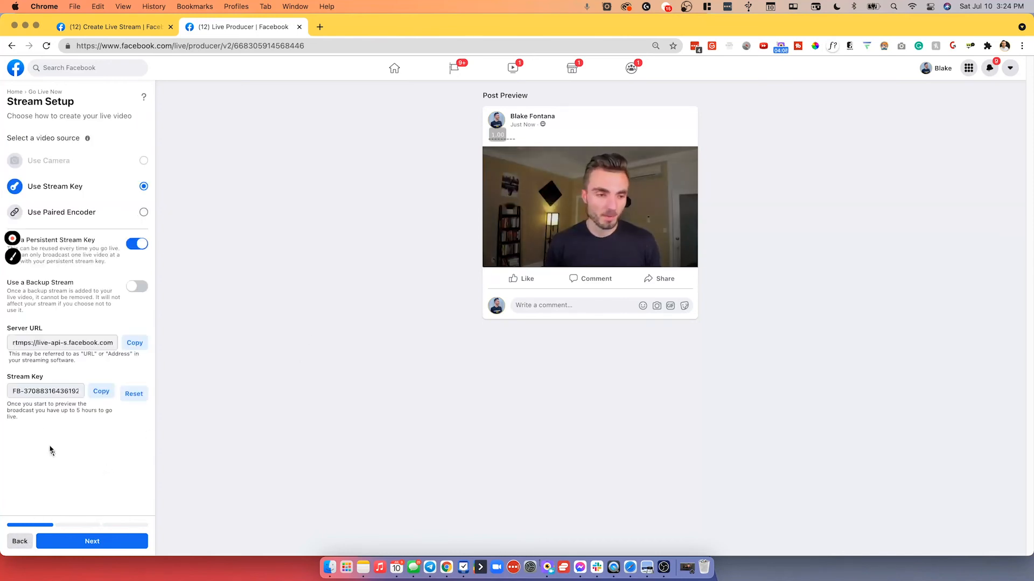
left_click(21, 542)
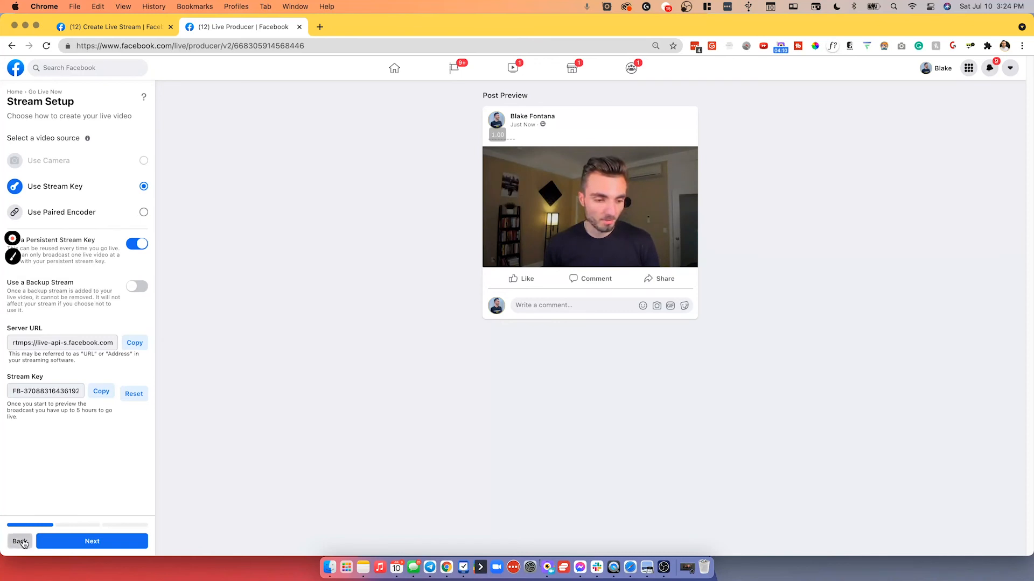
Choose to post in the Unleashed CEOs: 6-Figure Sales & Marketing Systems group and continue to Stream Setup.
left_click(63, 235)
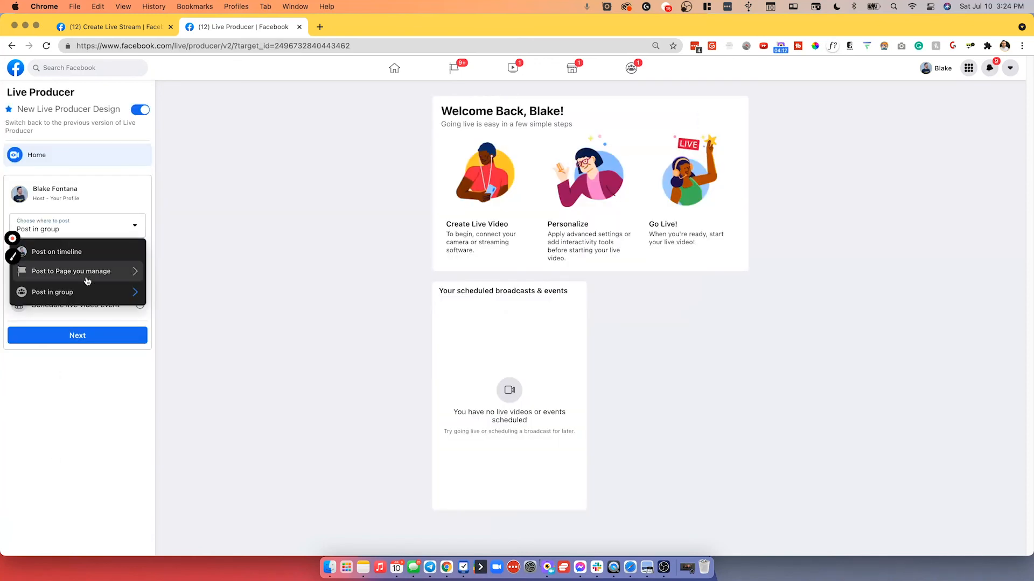
left_click(135, 292)
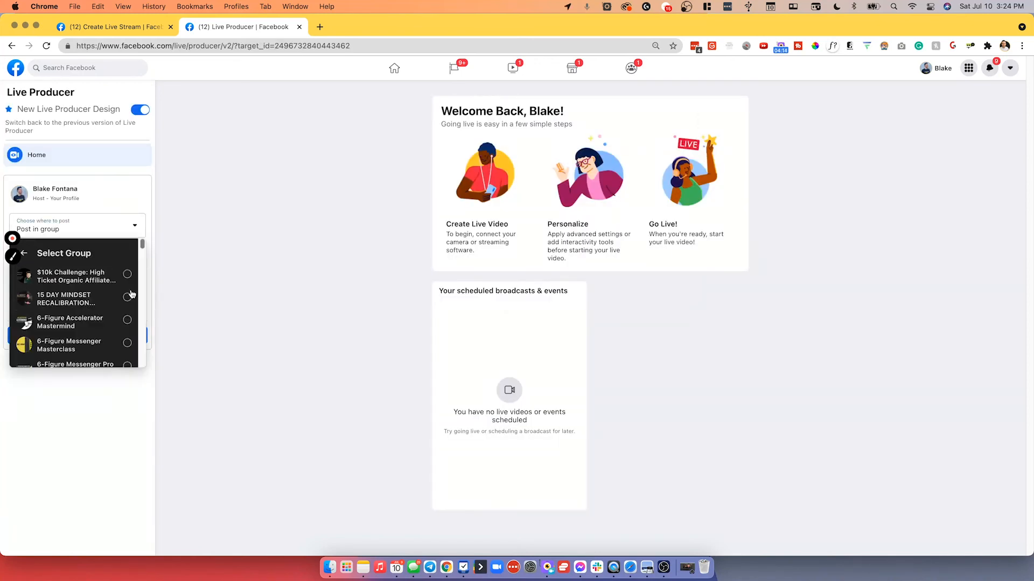
scroll(79, 318, "down", 5)
scroll(80, 316, "down", 15)
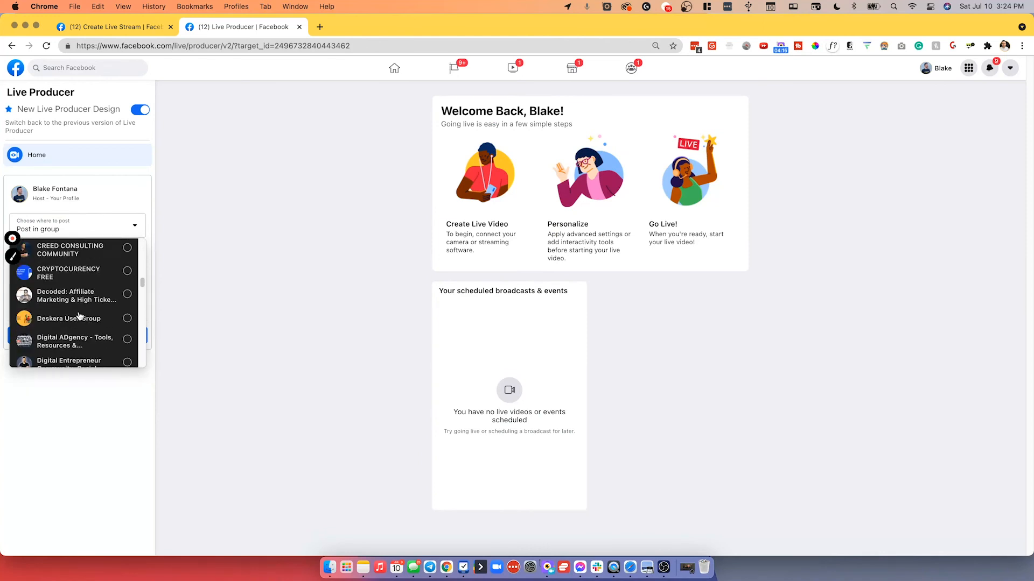
scroll(81, 314, "down", 10)
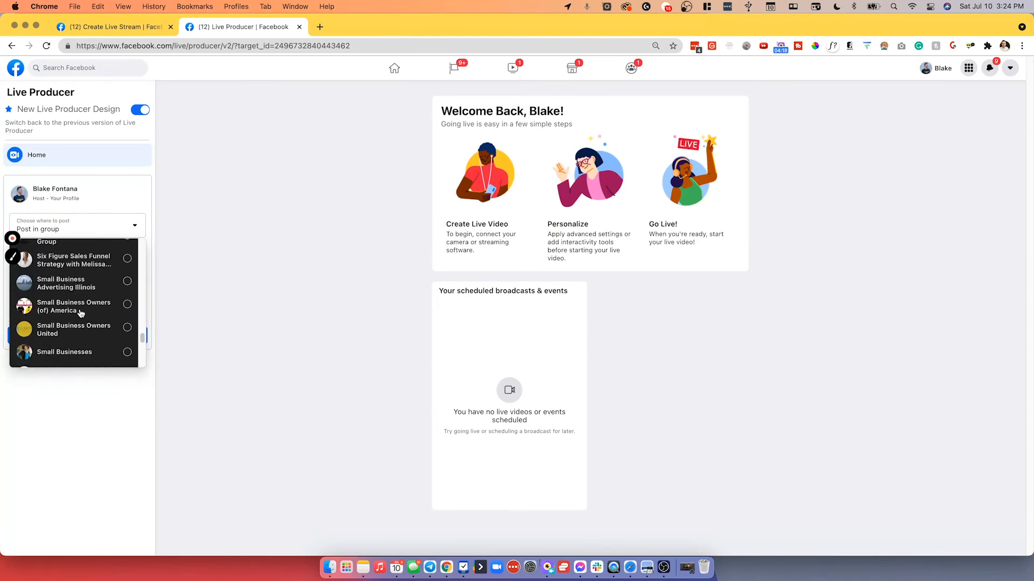
left_click(84, 274)
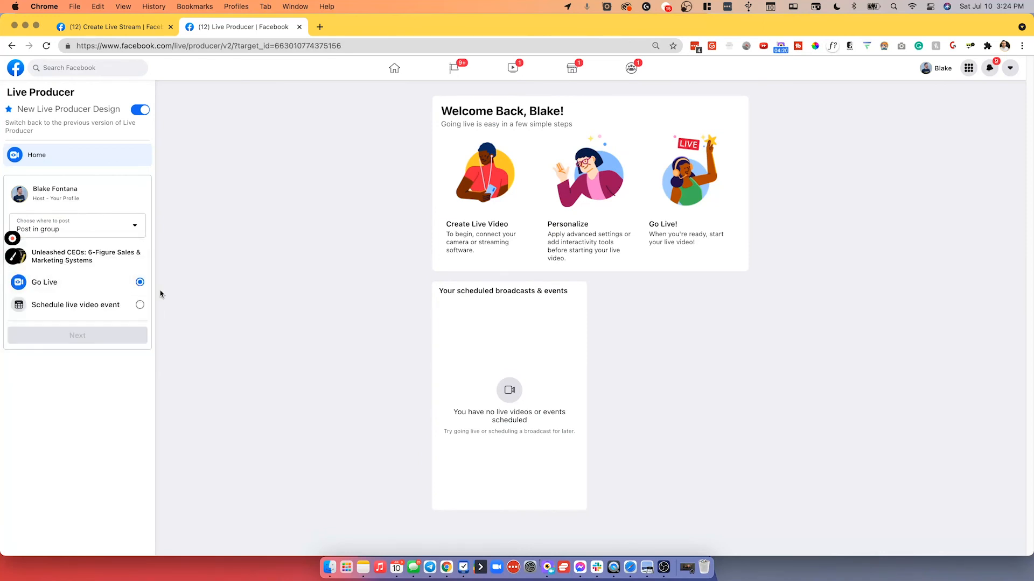
left_click(87, 341)
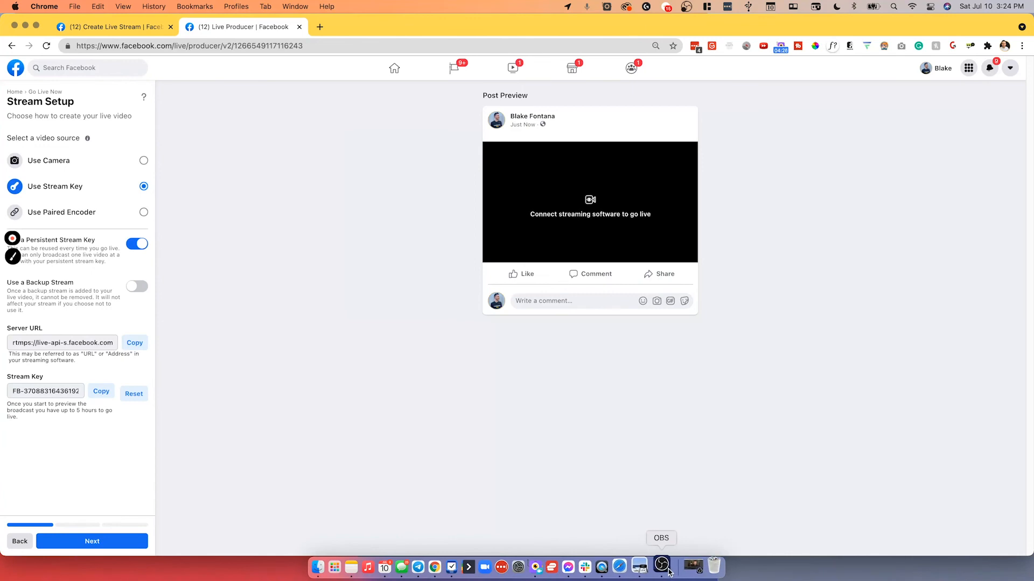
Switch to OBS, stop and restart streaming, then hide the OBS window again.
left_click(72, 546)
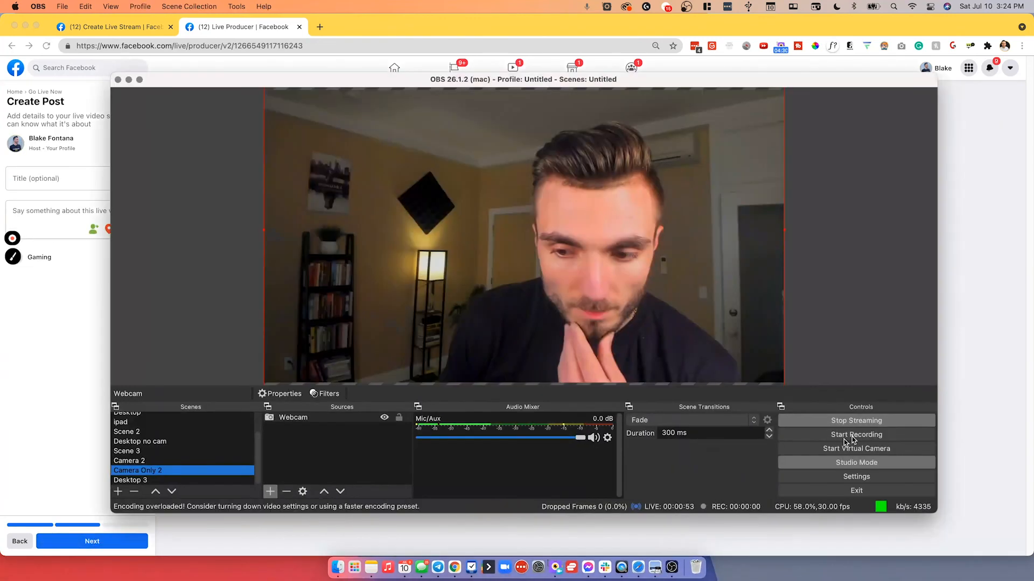
left_click(864, 421)
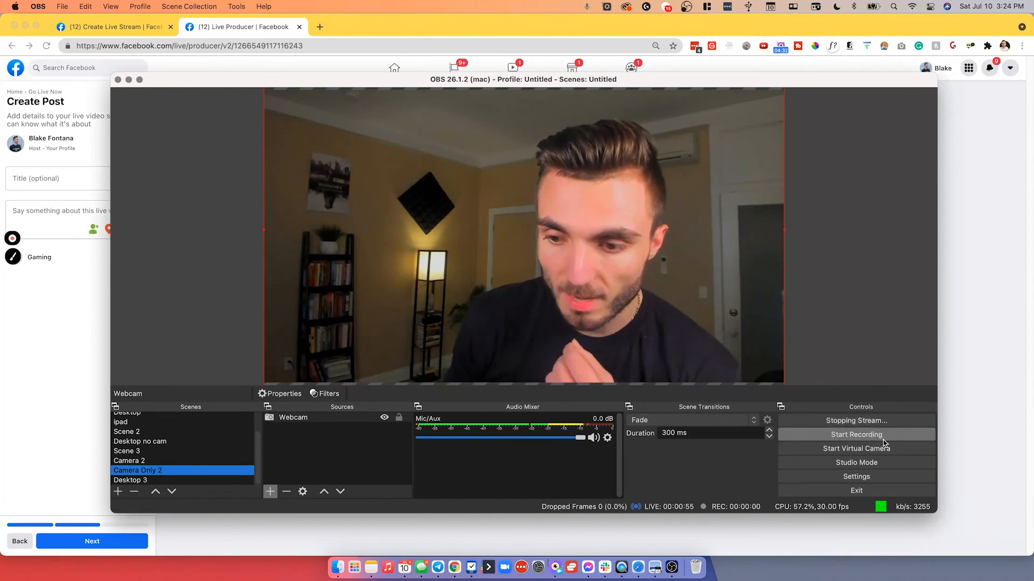
left_click(859, 421)
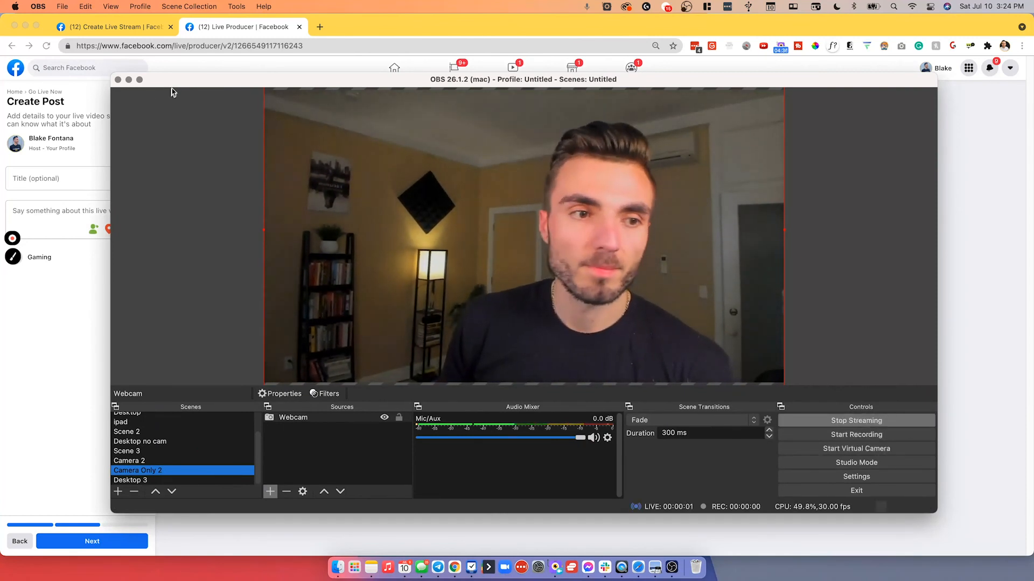
left_click(129, 79)
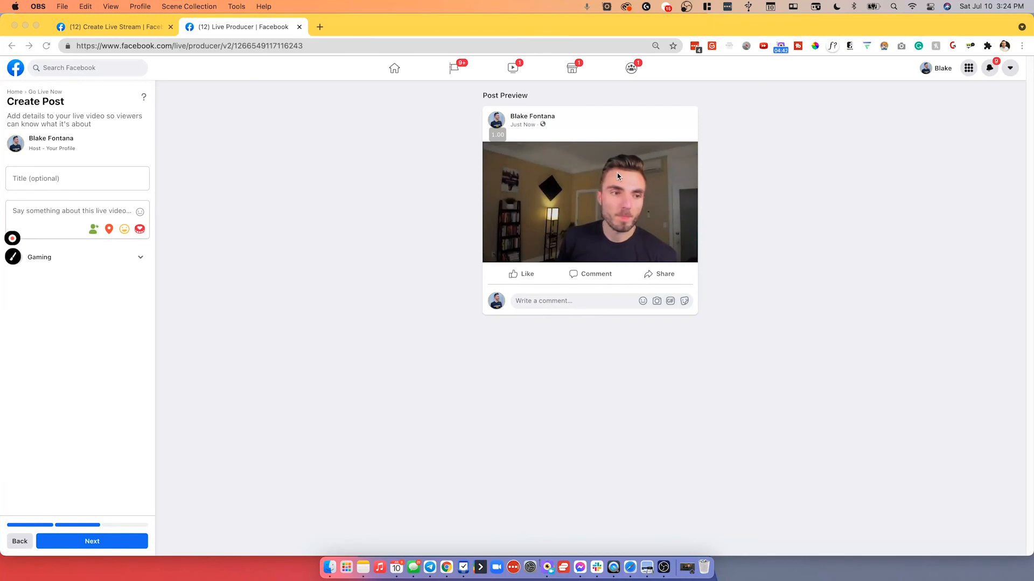
Select the dashes in the post description and continue to the live Dashboard.
left_click(70, 210)
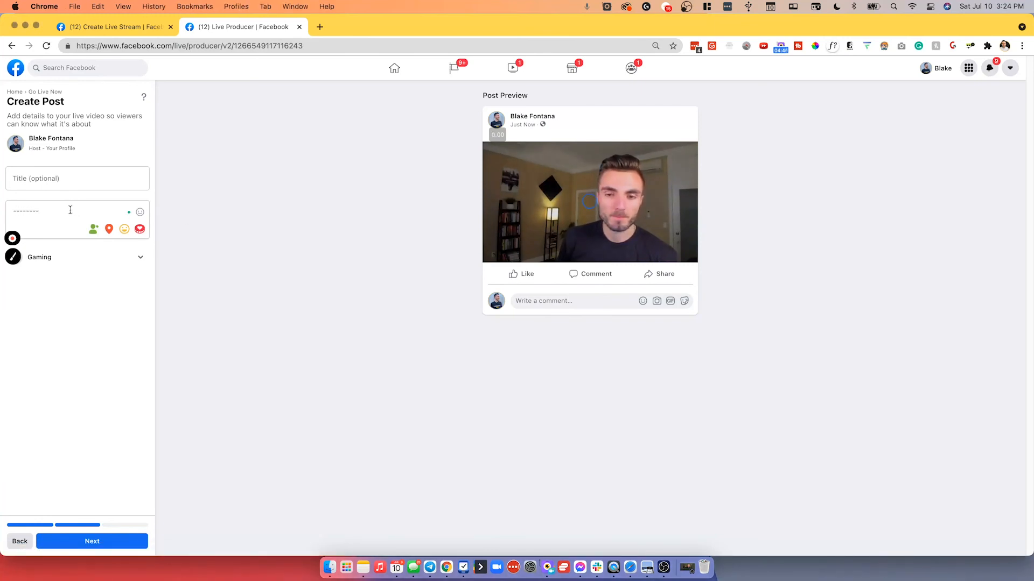
left_click_drag(70, 210, 11, 210)
left_click(47, 211)
left_click(108, 542)
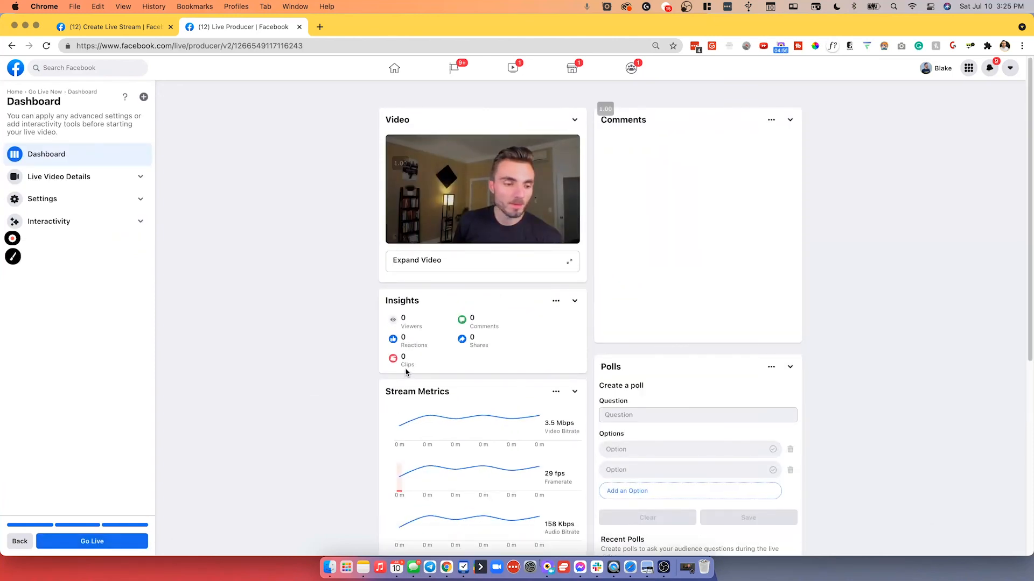
Go live from the Dashboard, skipping the Add a Title prompt.
scroll(406, 372, "down", 1)
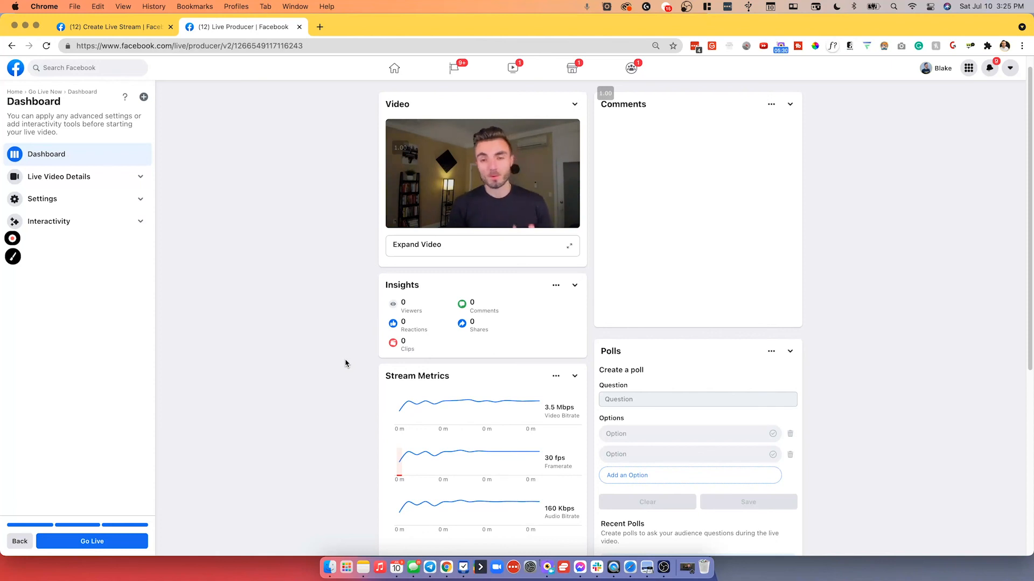
left_click(92, 540)
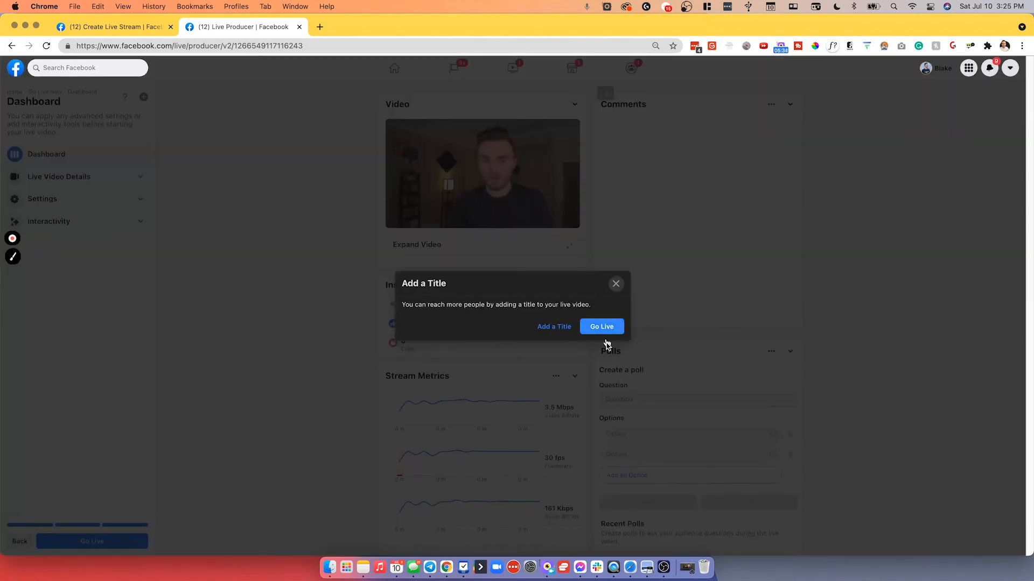
left_click(601, 327)
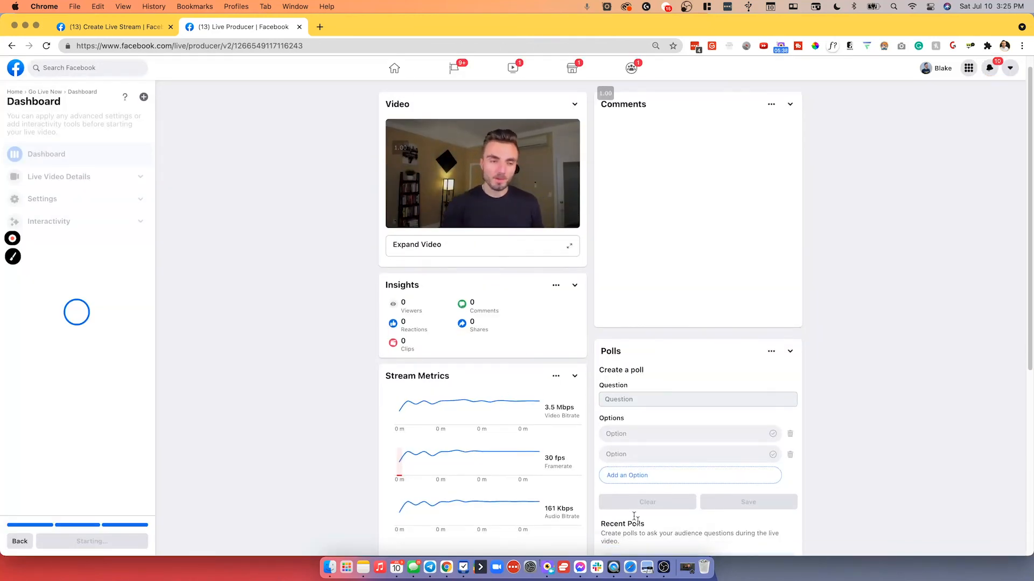
Review the live Dashboard's video preview, insights and stream metrics.
scroll(619, 499, "down", 1)
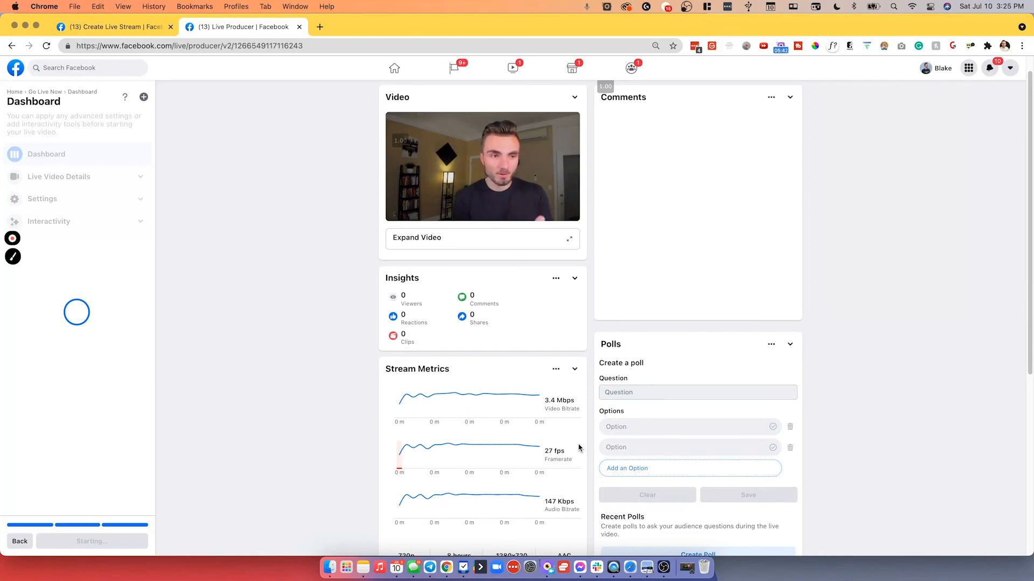
scroll(586, 449, "down", 1)
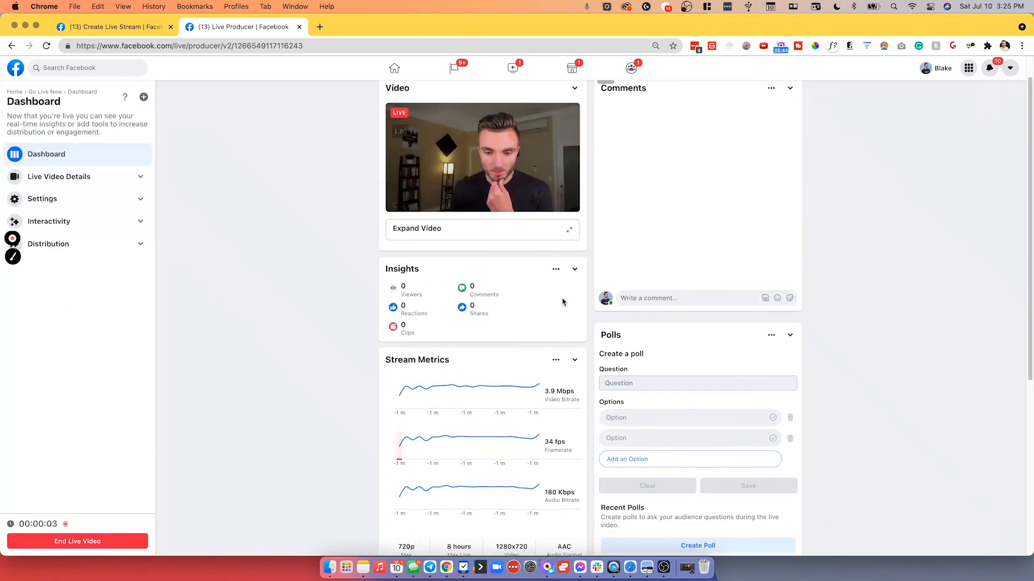
scroll(582, 363, "up", 1)
scroll(582, 363, "up", 1)
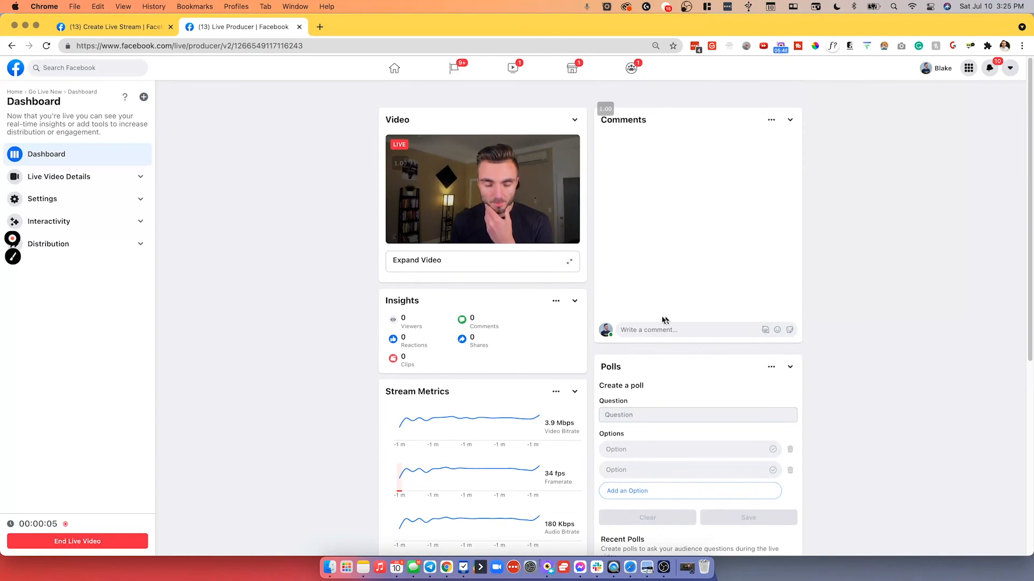
Move the browser window aside, bring up OBS and stop streaming.
mouse_move(777, 25)
left_mouse_down()
mouse_move(640, 27)
mouse_move(418, 89)
mouse_move(722, 20)
mouse_move(825, 19)
mouse_move(789, 19)
left_mouse_up()
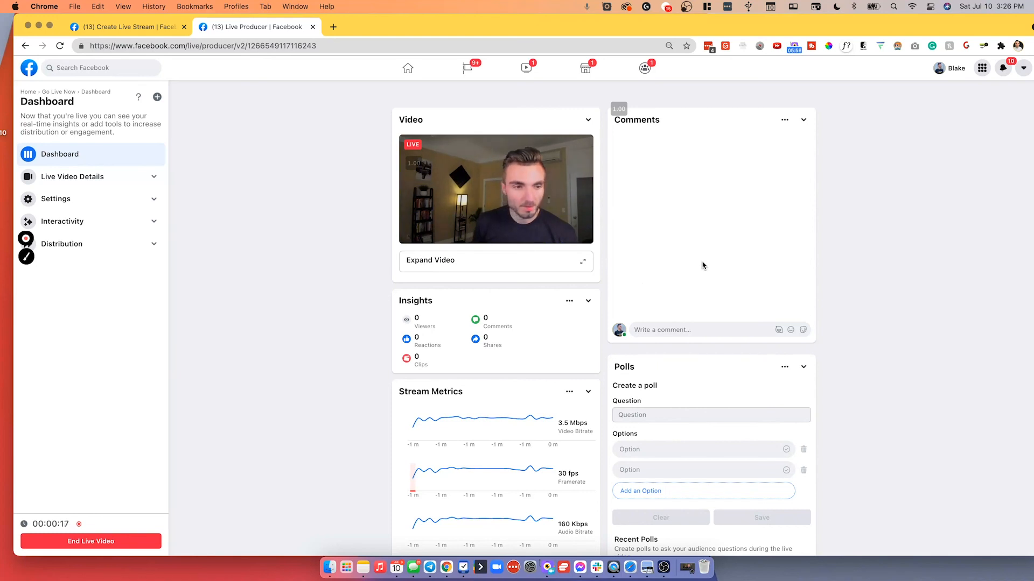
left_click_drag(674, 30, 0, 30)
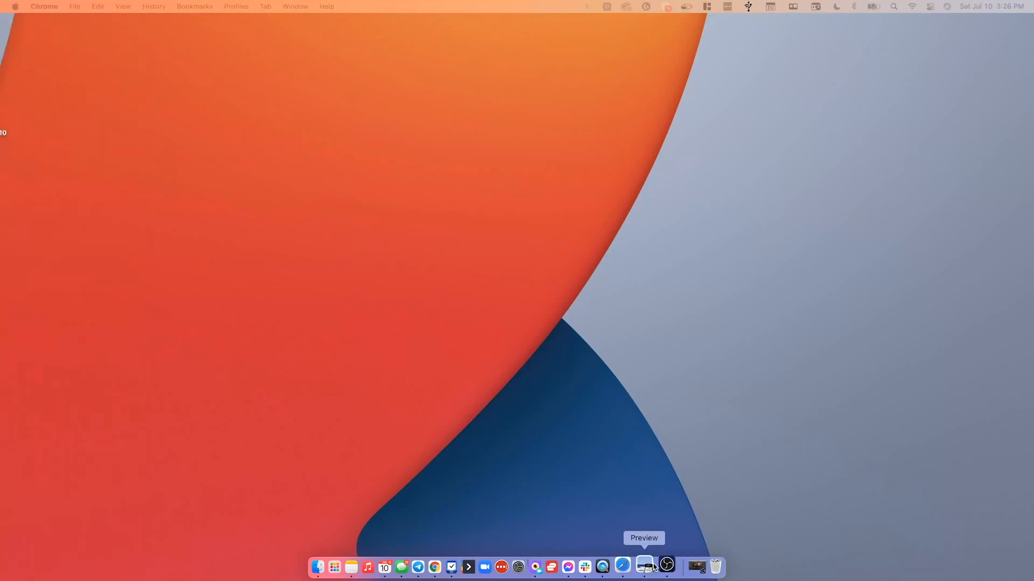
left_click(673, 565)
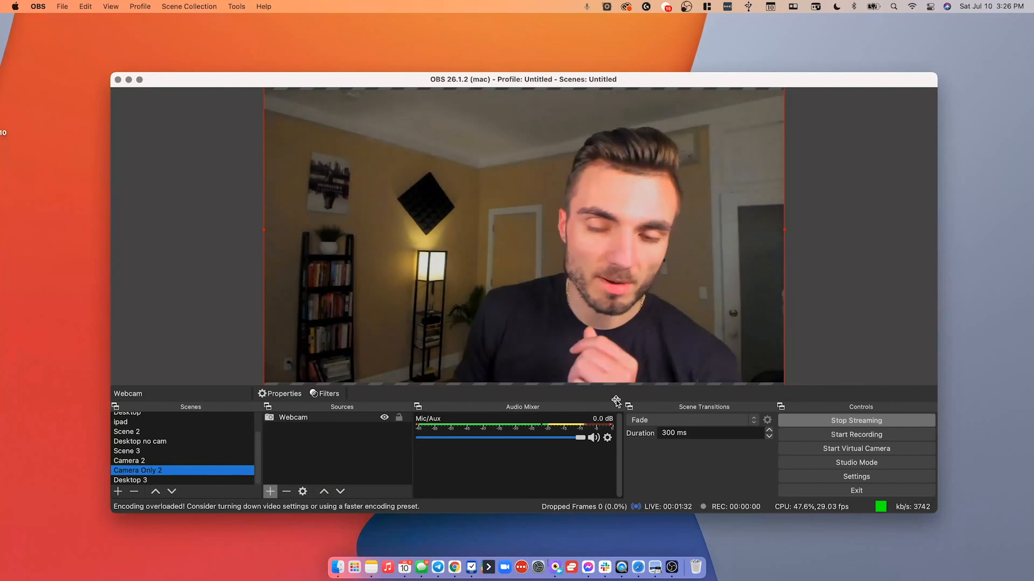
left_click(845, 420)
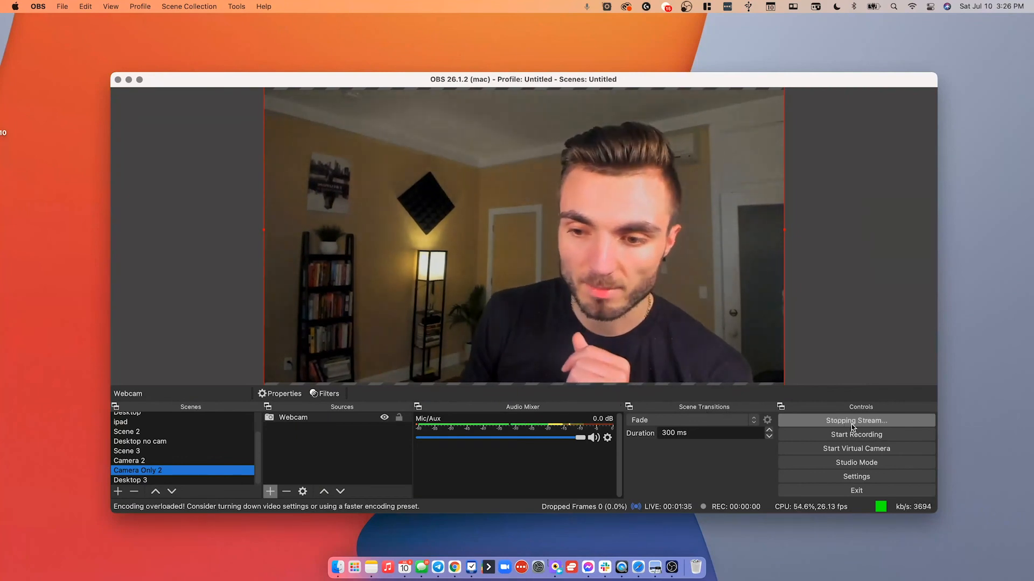